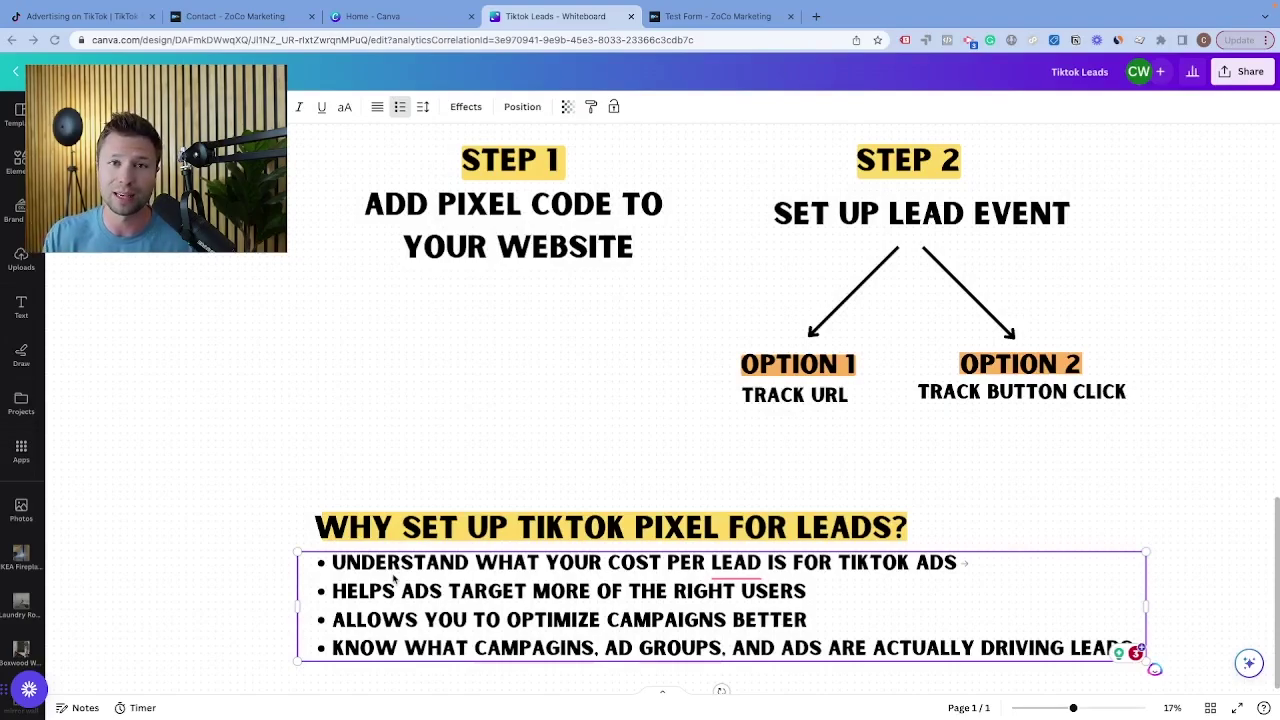
Step: Switch to TikTok Ads Manager and open the management page for Web Events in Events Manager
scroll(400, 470, up, 1)
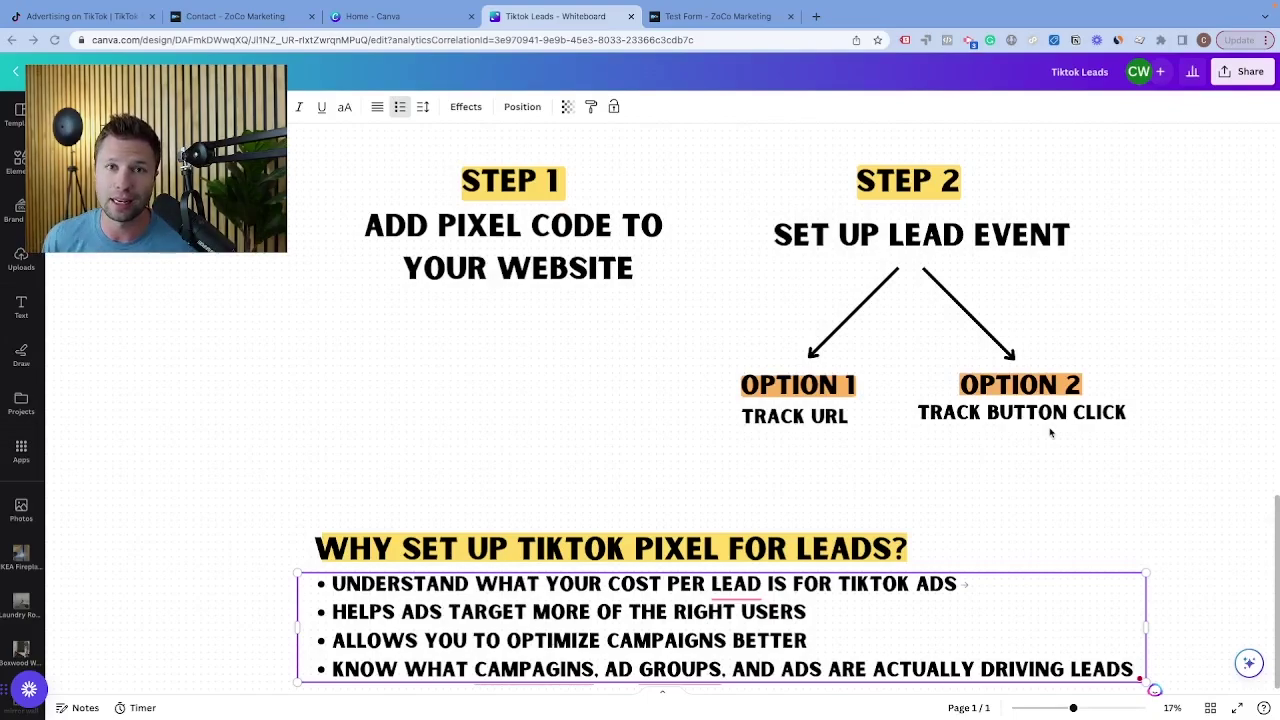
click(73, 24)
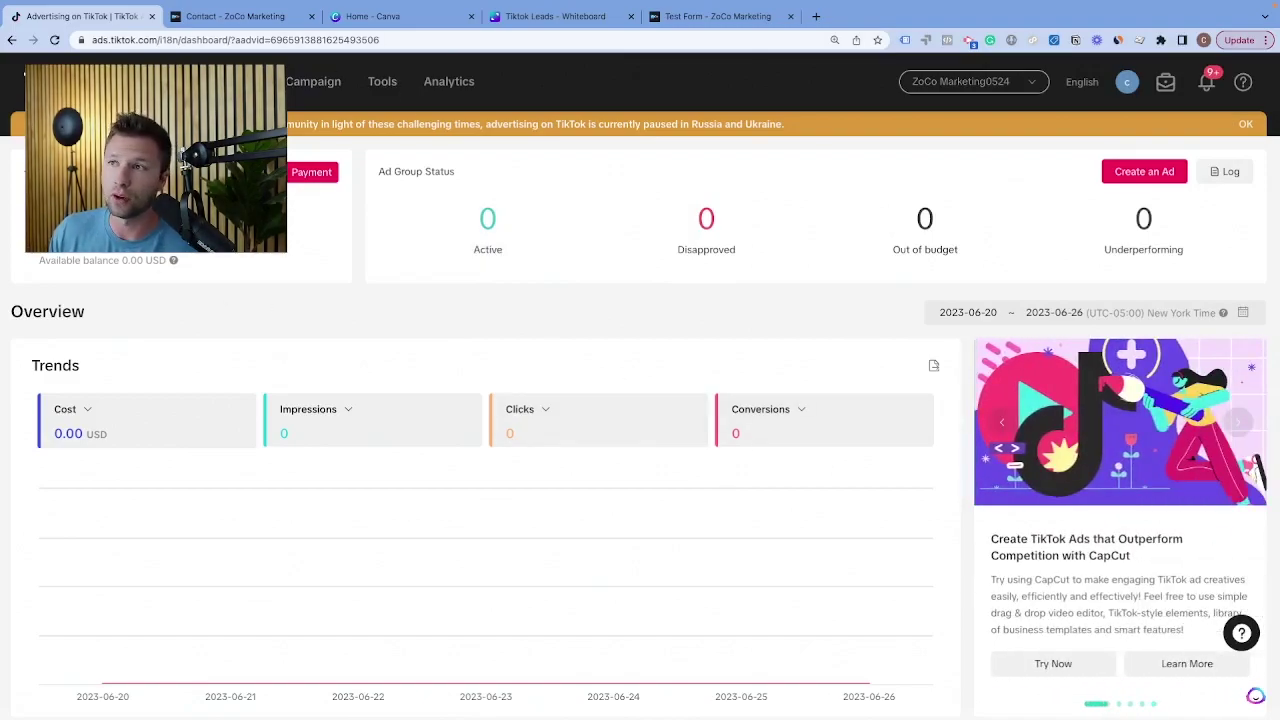
mouse_move(390, 94)
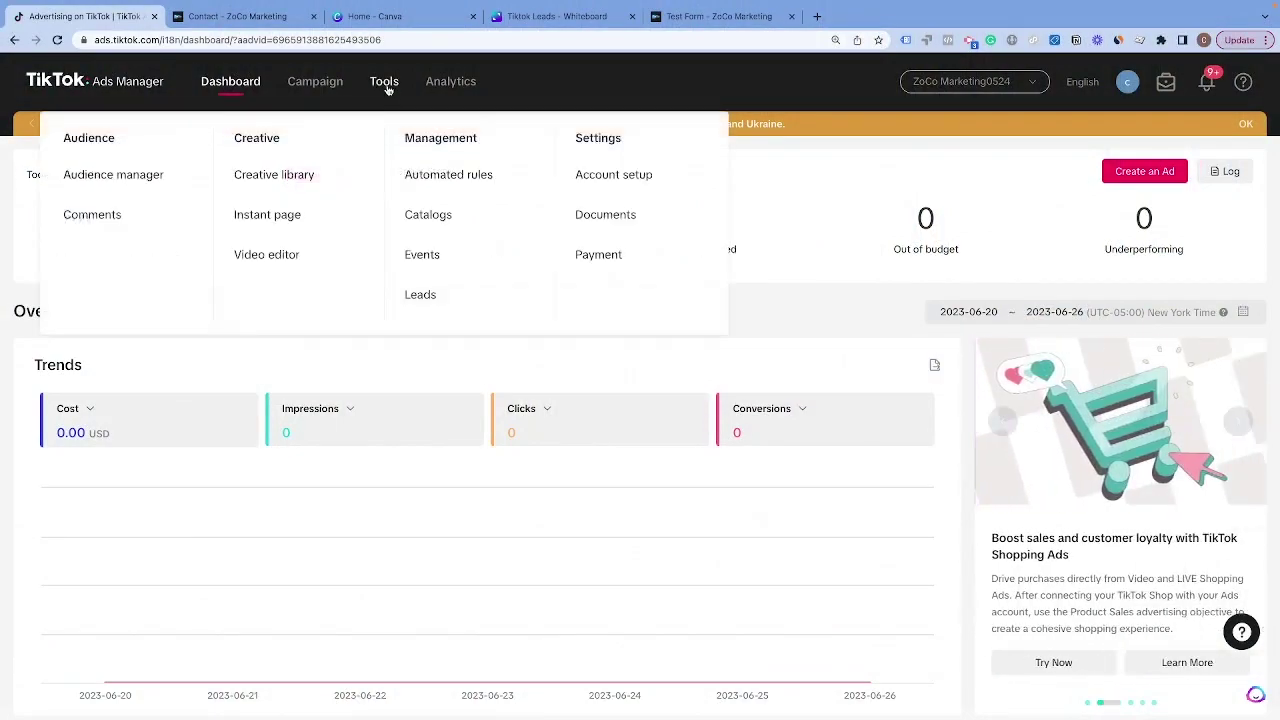
click(424, 258)
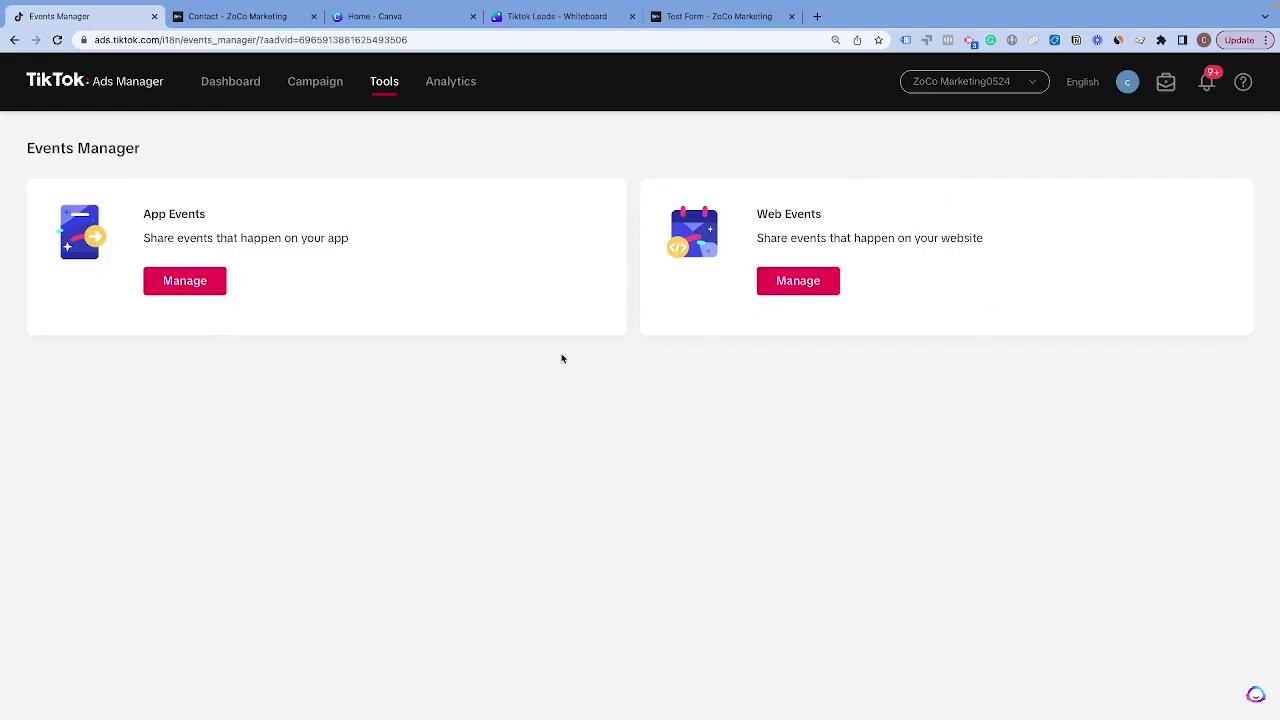
click(822, 289)
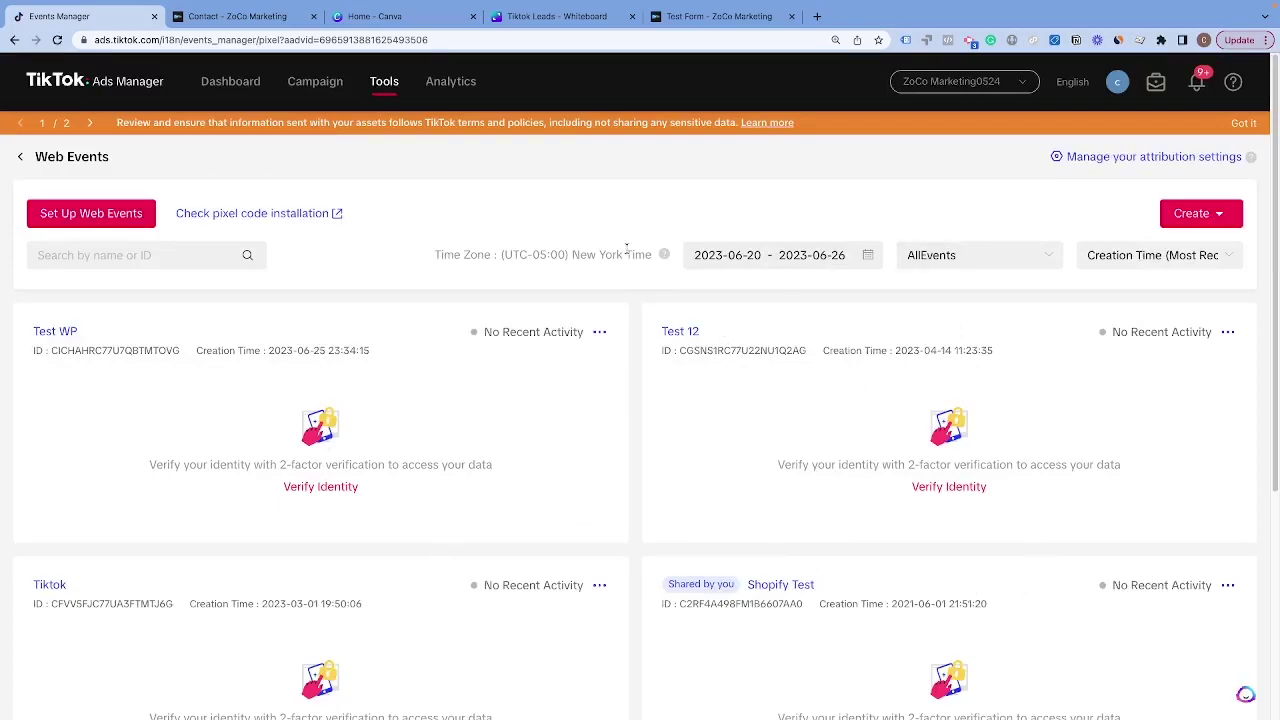
Step: Start a new web events setup using the TikTok Pixel connection method, with the pixel name "Lead Pixel Wordpress"
click(125, 216)
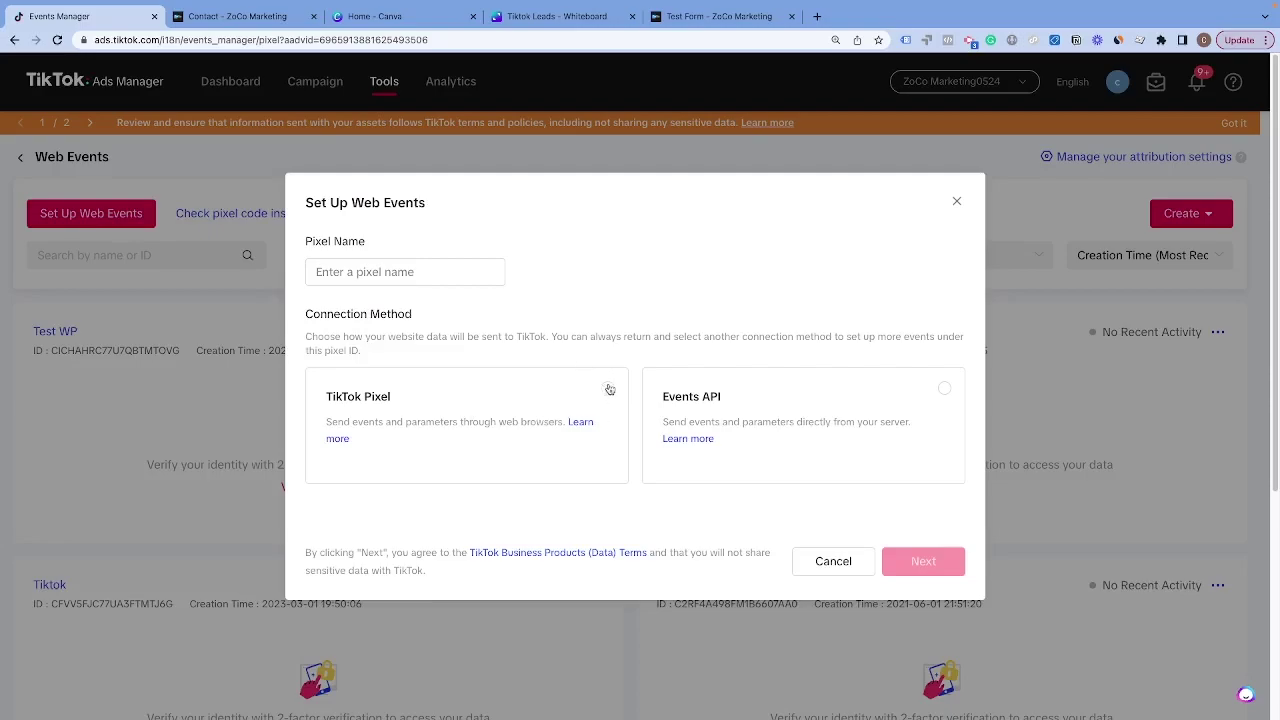
click(607, 390)
click(338, 276)
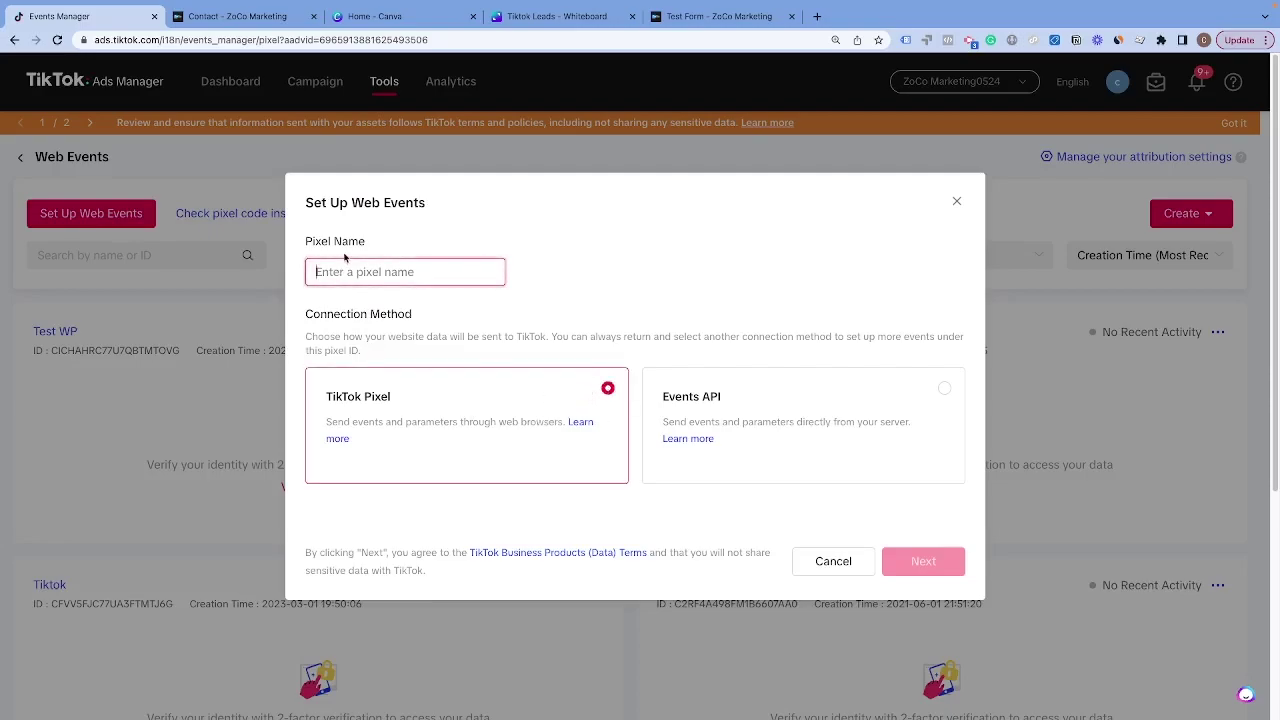
text(Lead Pixel Wordpress)
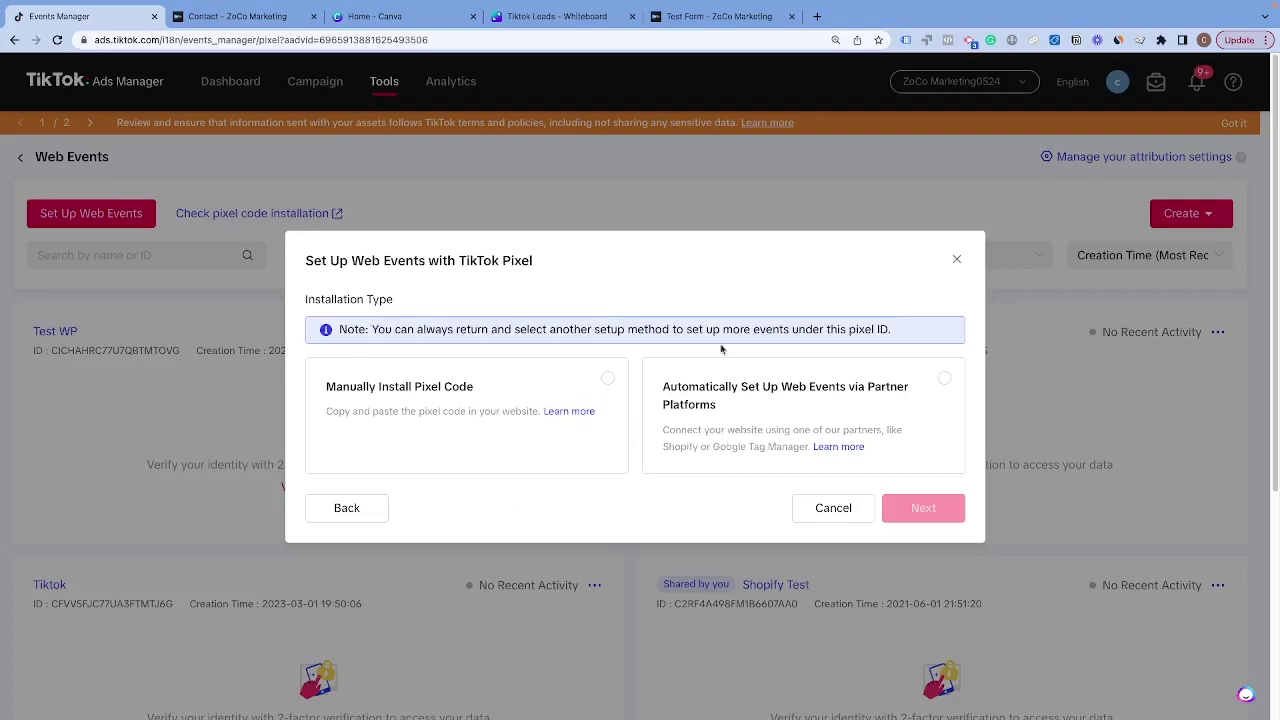
click(945, 382)
click(920, 508)
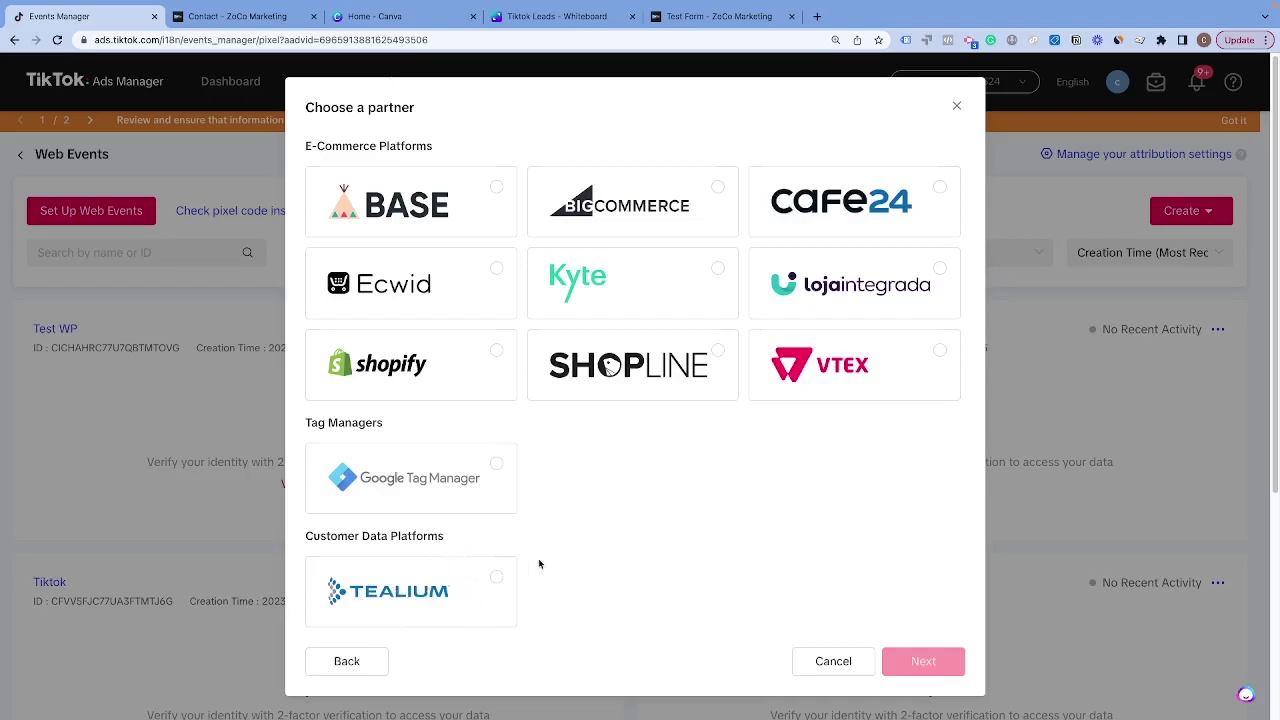
click(338, 662)
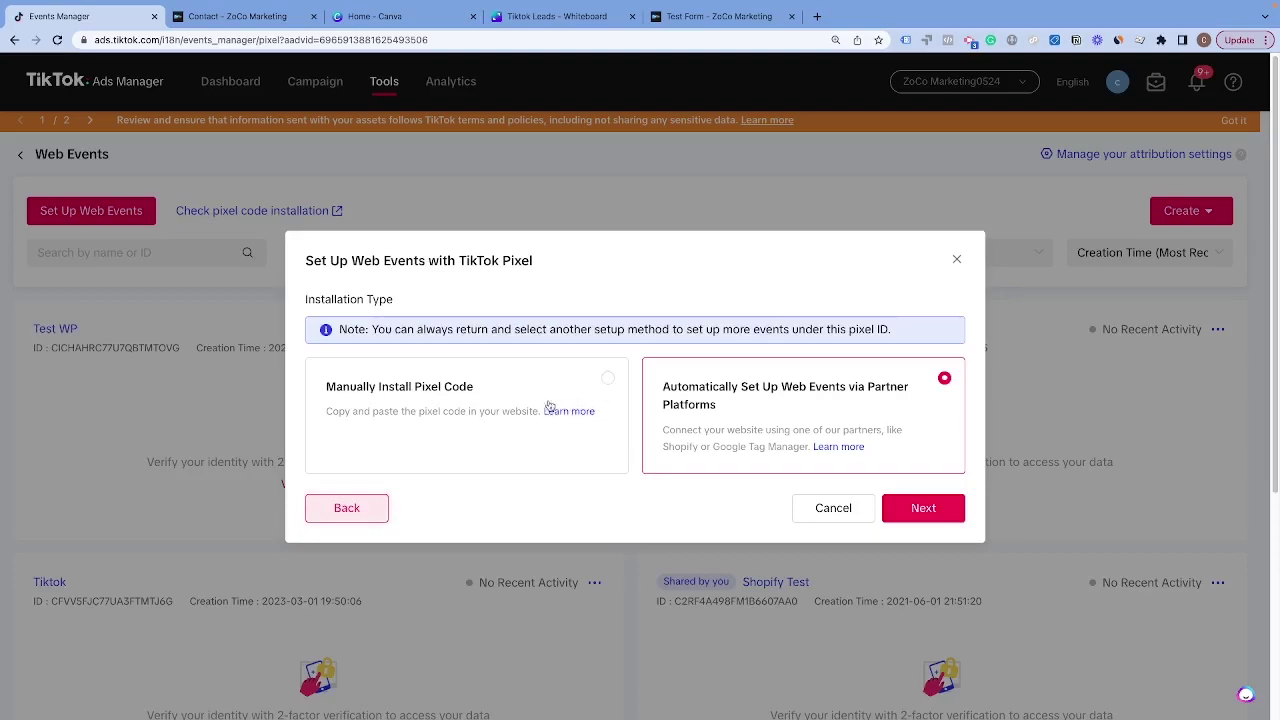
Step: Create the pixel with manual code installation and the Event Builder setup method, and copy its pixel code
click(606, 379)
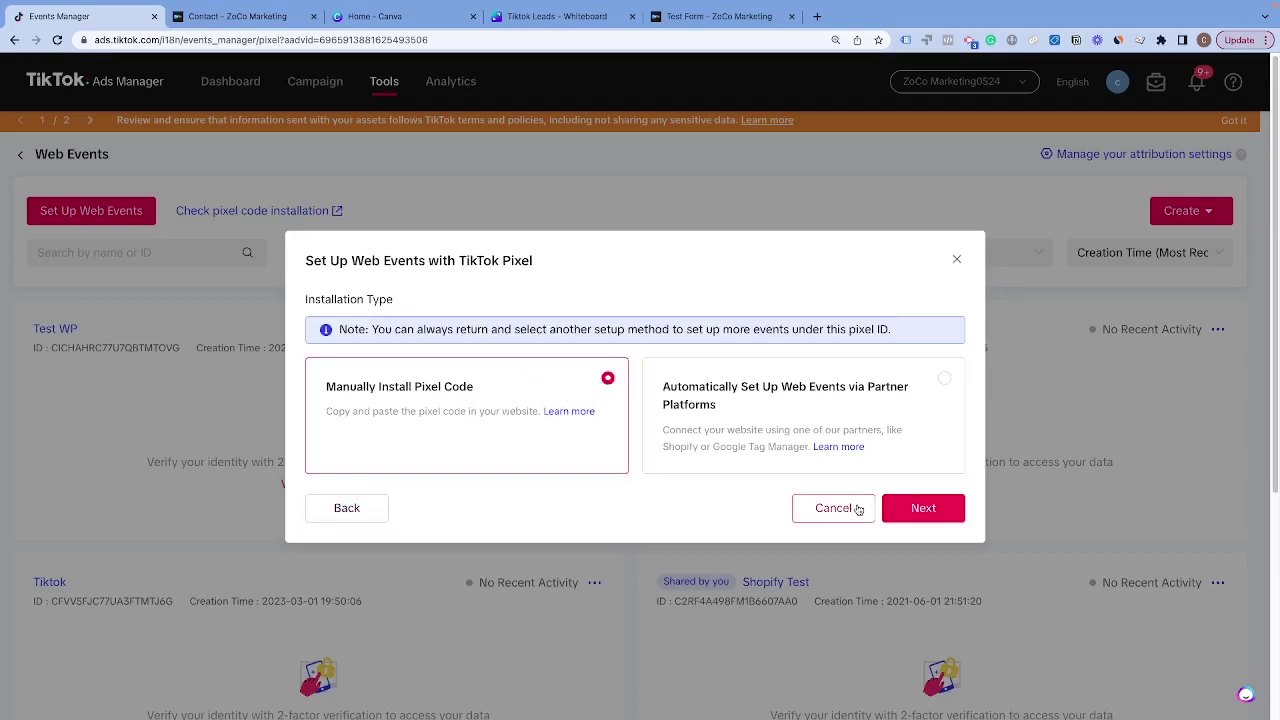
click(917, 507)
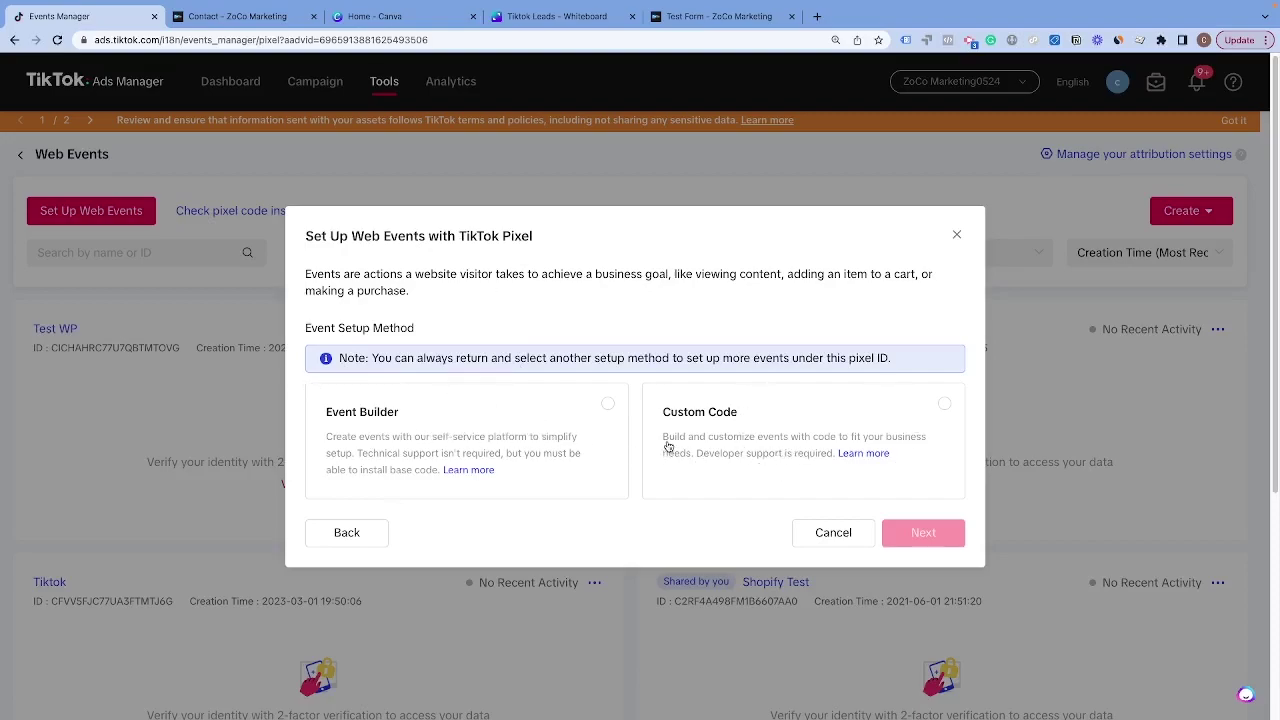
drag(666, 437, 811, 459)
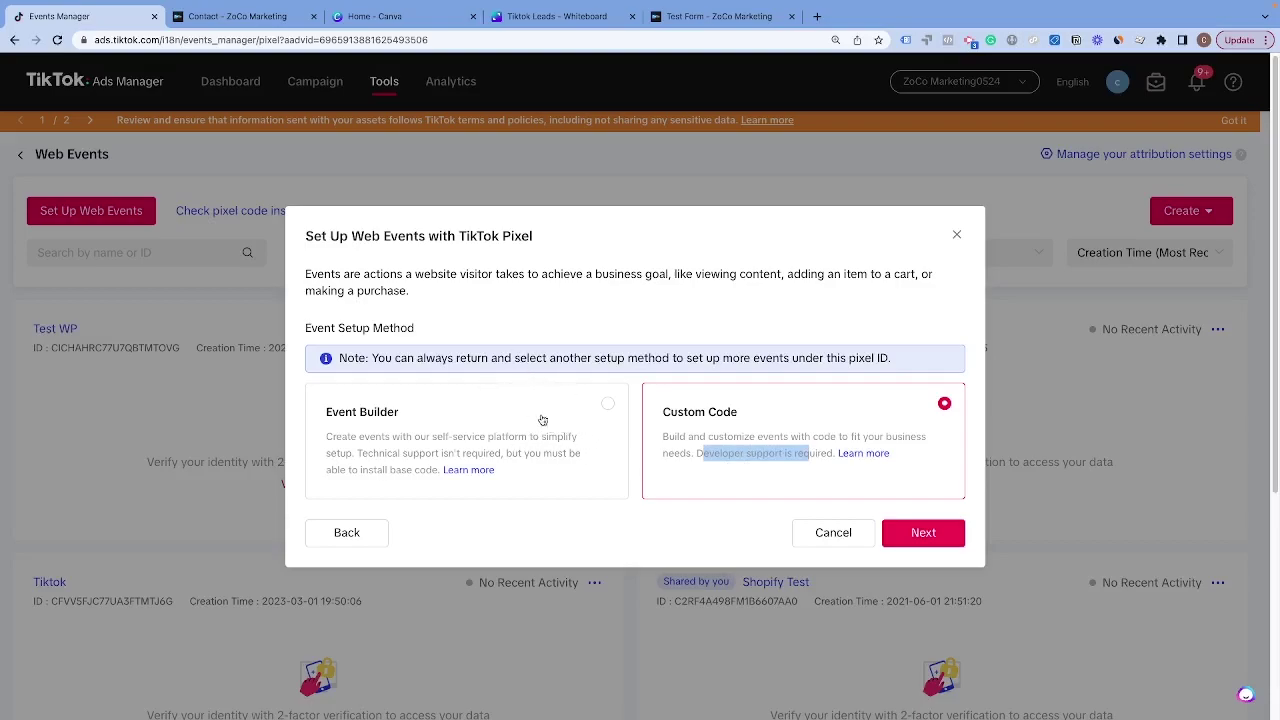
click(609, 410)
click(915, 533)
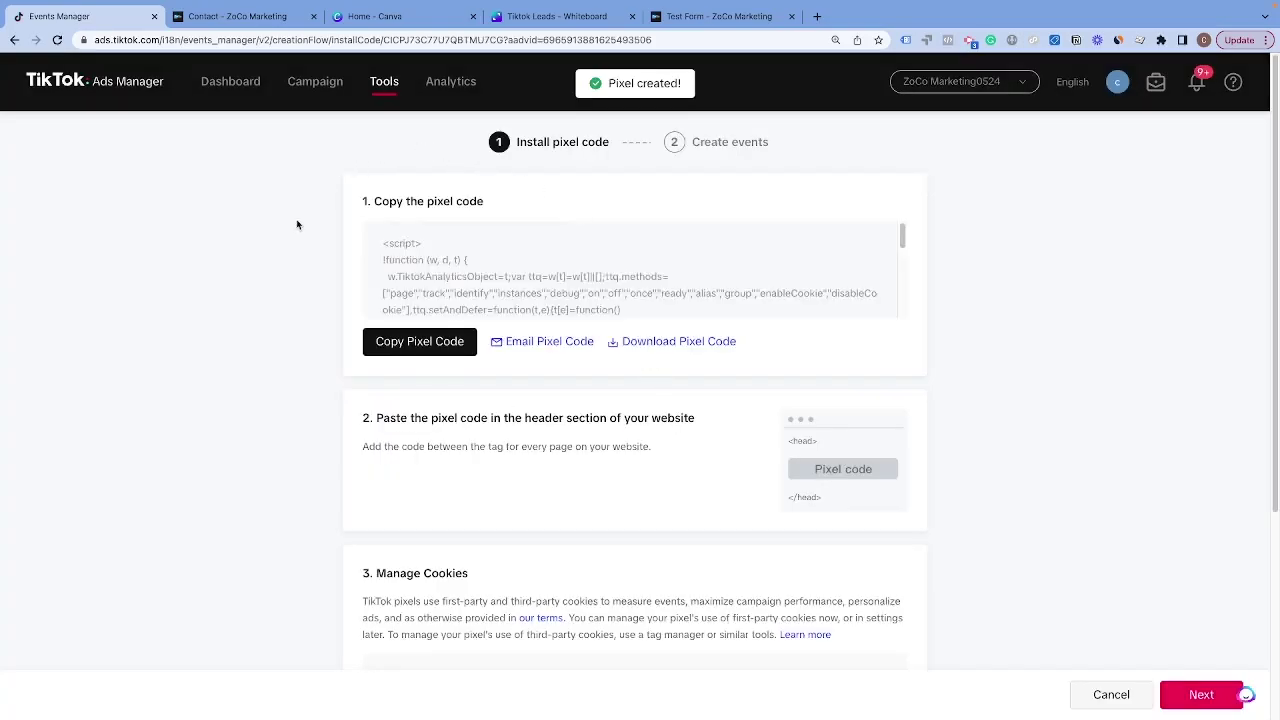
click(445, 350)
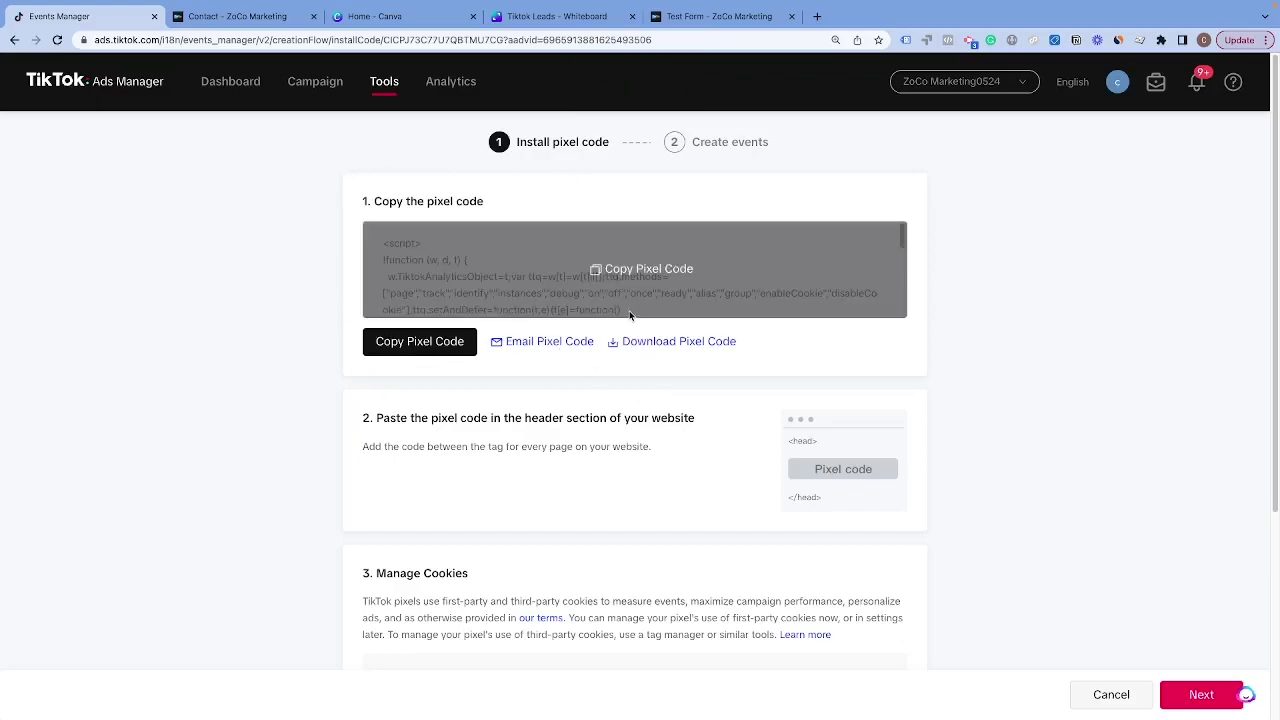
click(430, 346)
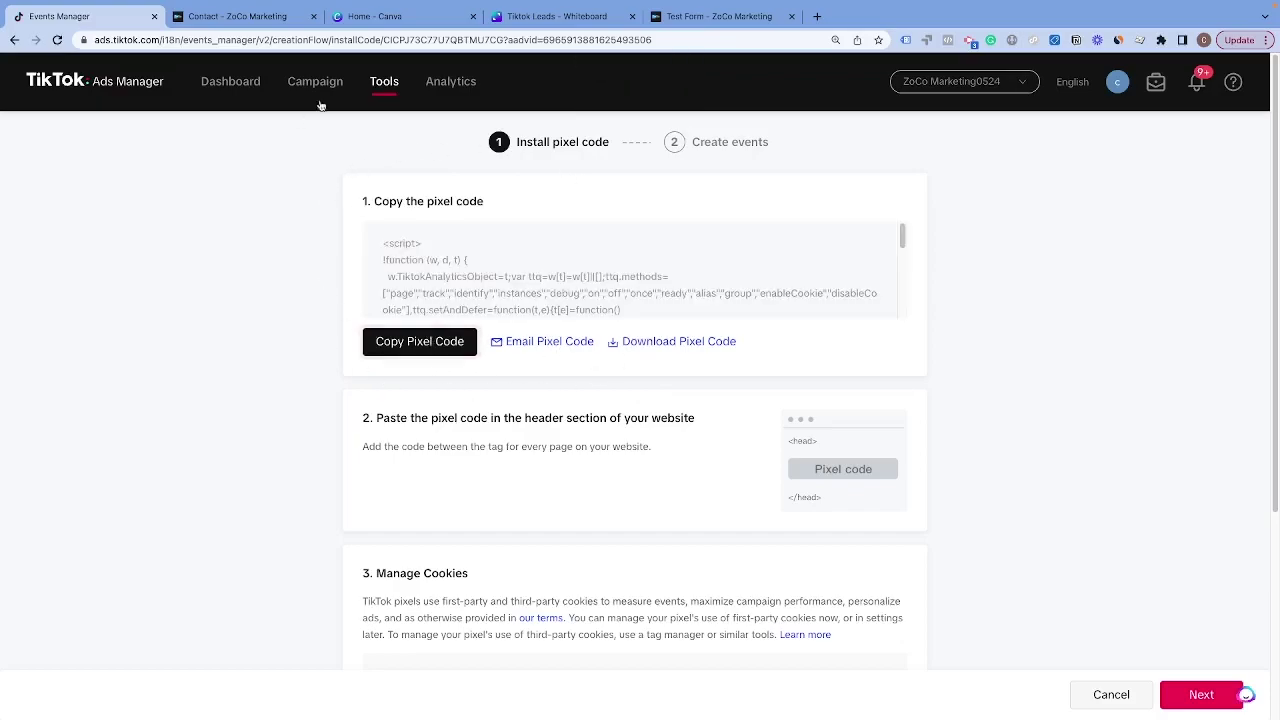
Step: Review the Step 1 note about adding pixel code to the website on the Tiktok Leads whiteboard in Canva
click(520, 18)
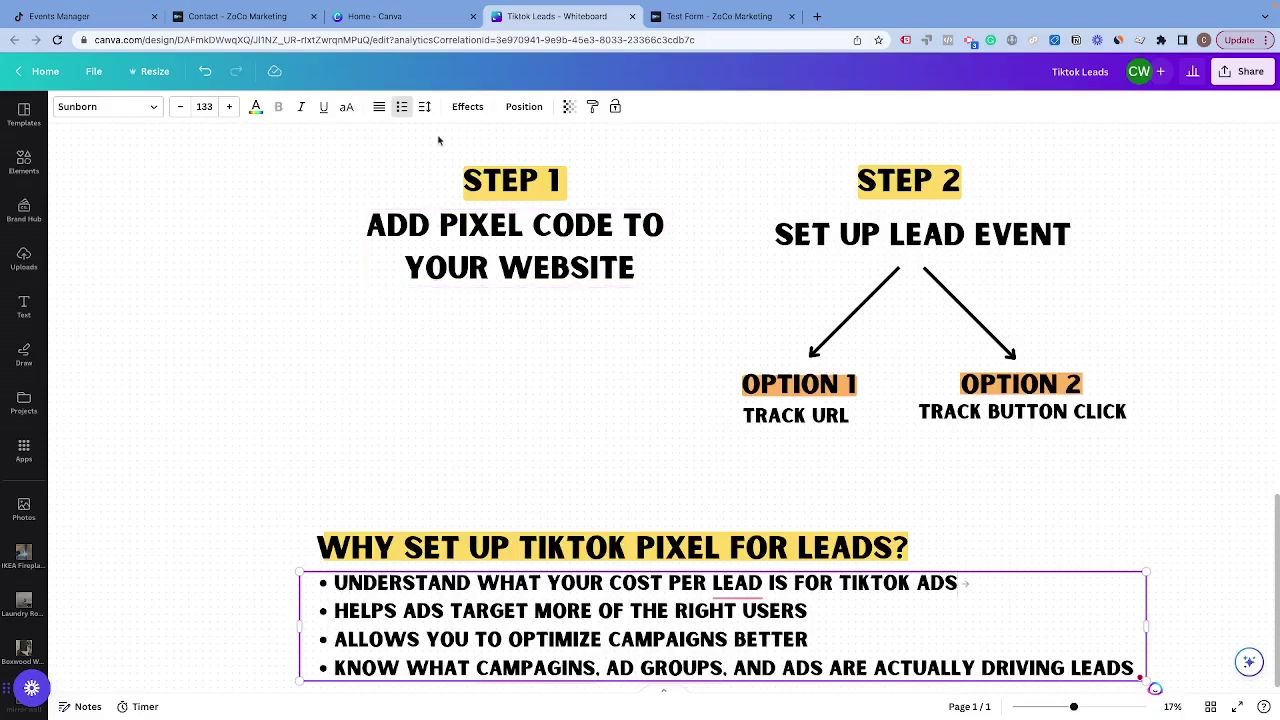
click(451, 222)
drag(440, 225, 614, 225)
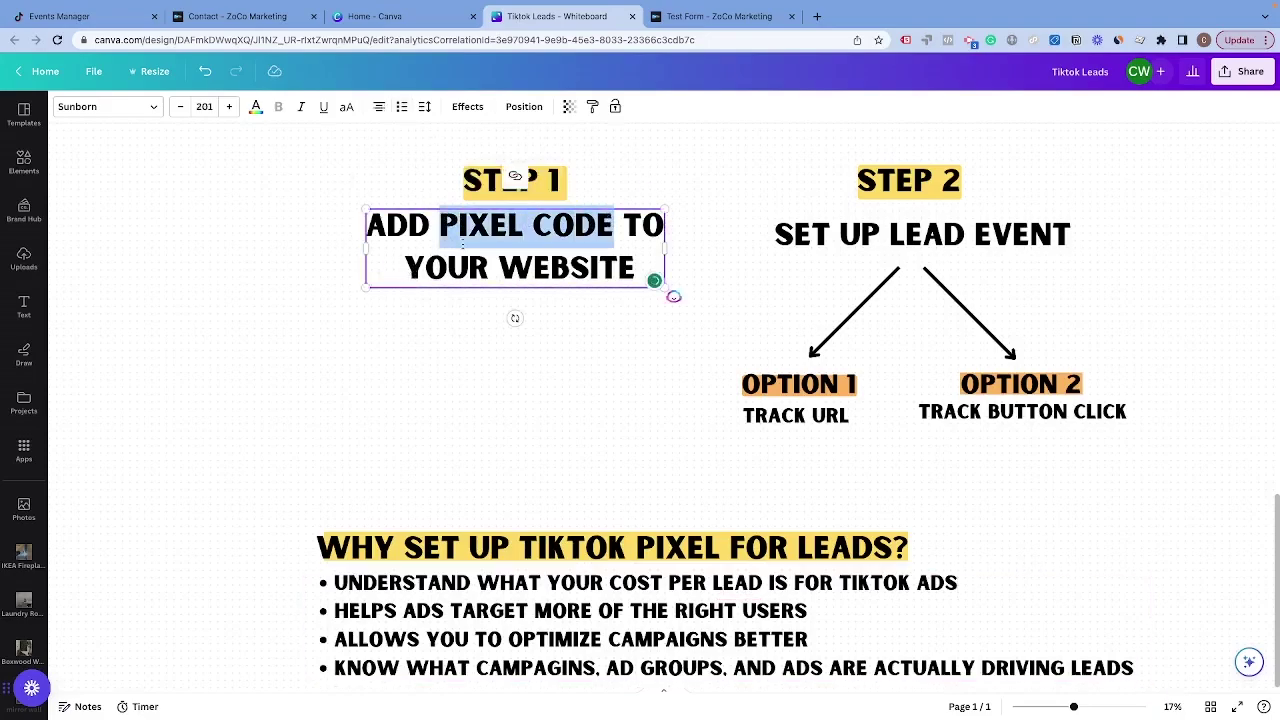
drag(404, 267, 638, 264)
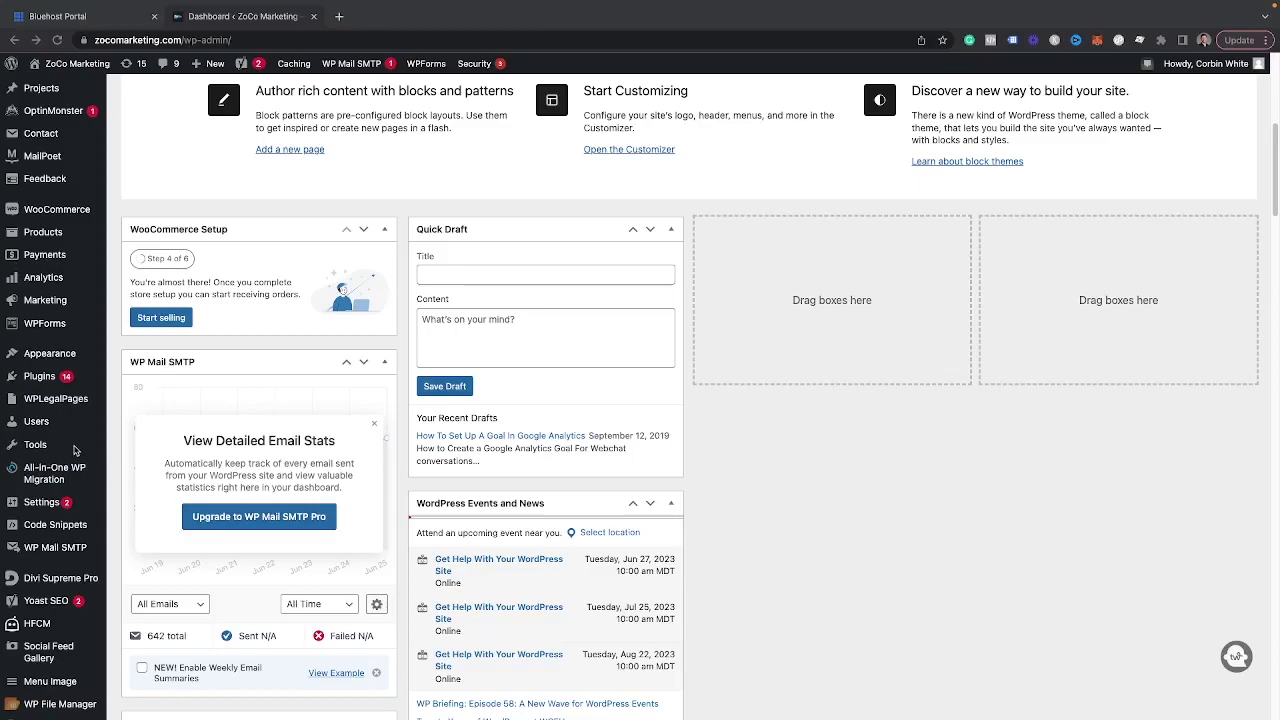
Step: In the WordPress admin, open the page for adding plugins and search for "header"
mouse_move(40, 378)
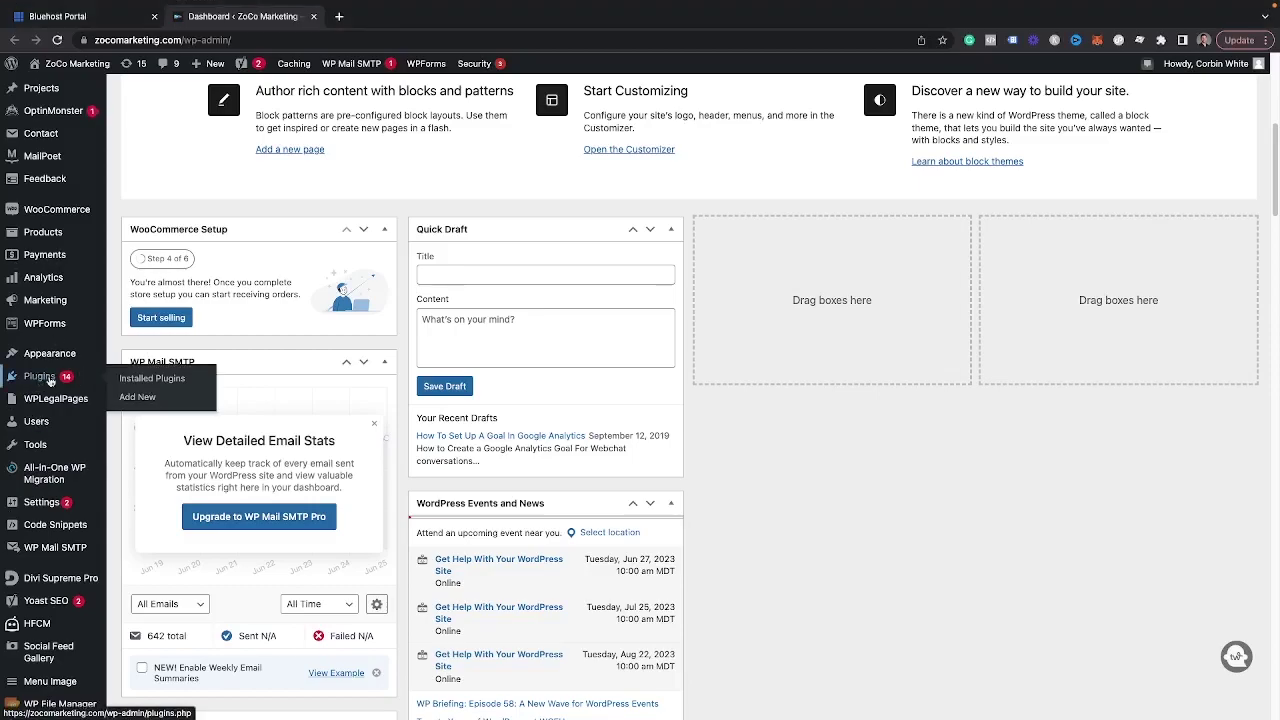
click(137, 398)
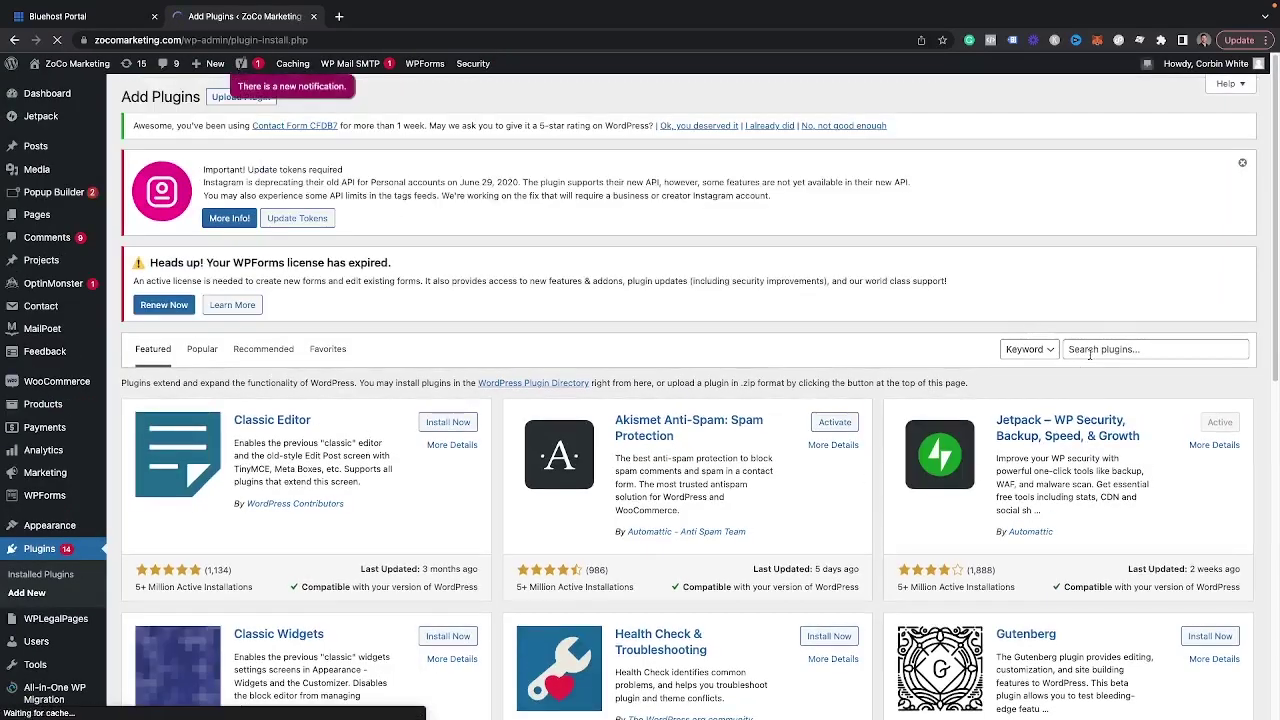
click(1089, 352)
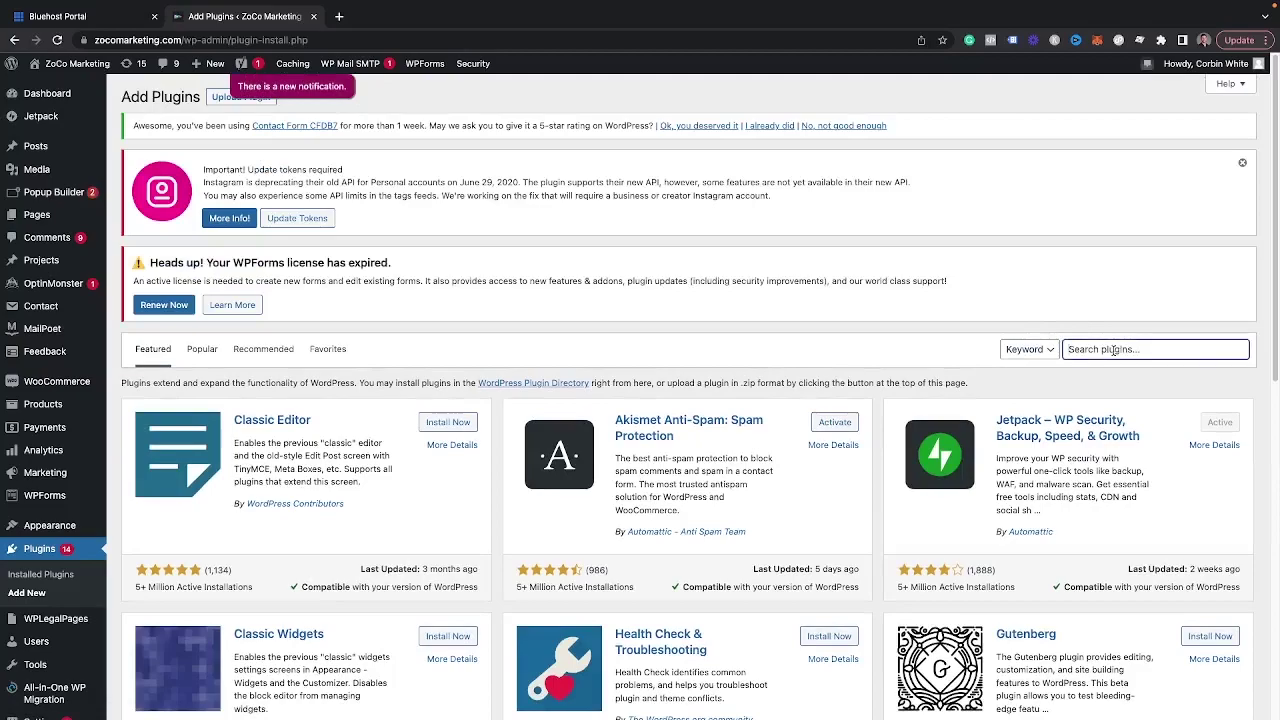
text(header)
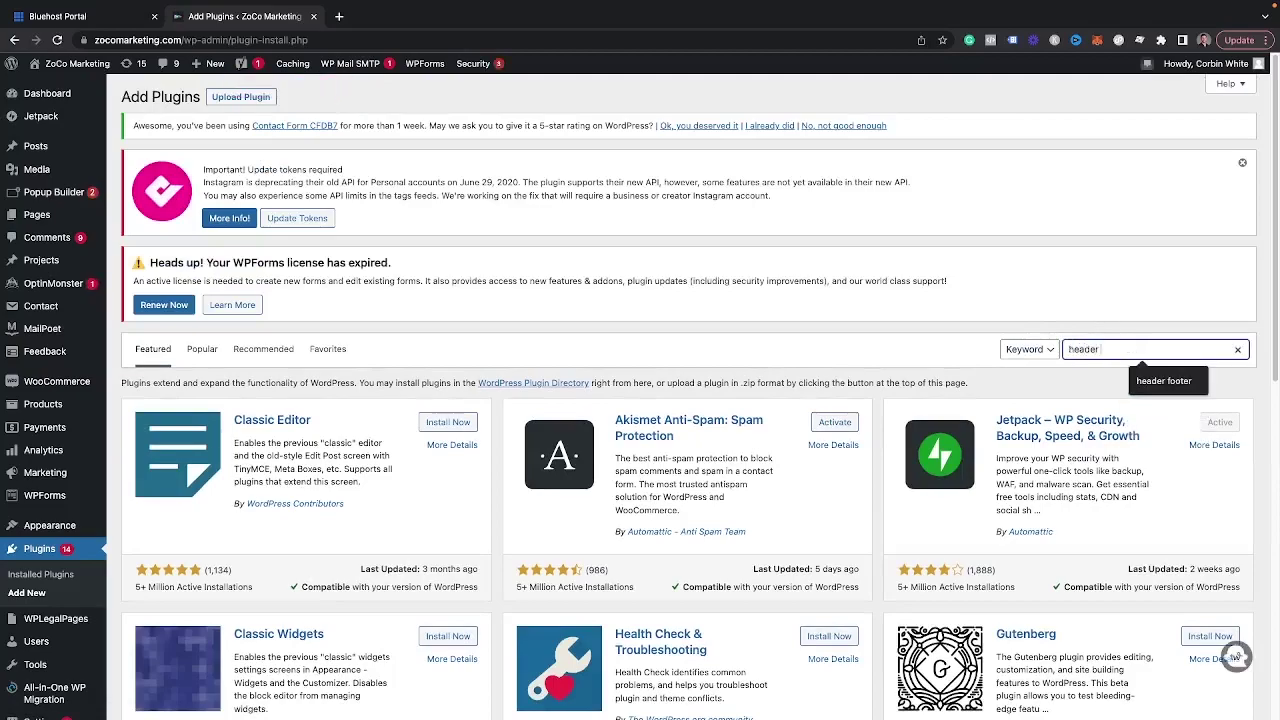
key(Return)
scroll(1138, 391, down, 1)
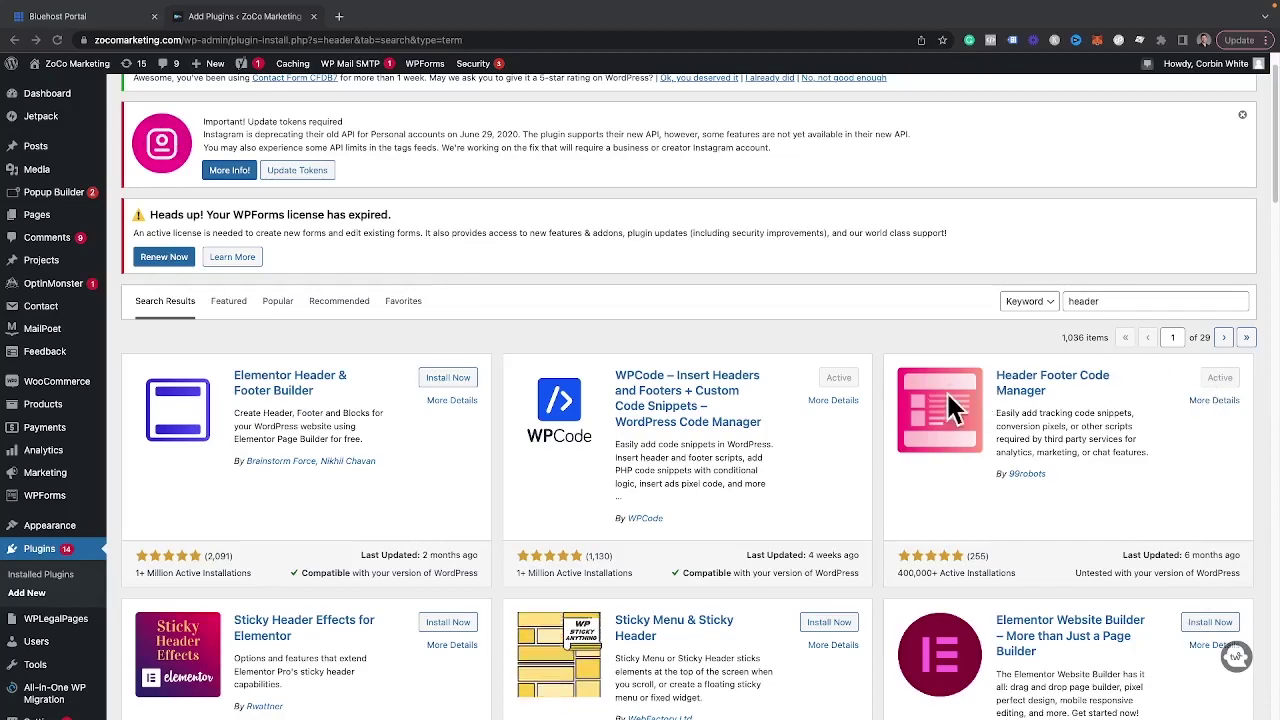
Step: Add a new snippet in Header Footer Code Manager (HFCM) and name it "Tiktok Pixel Wordpress"
scroll(50, 566, down, 3)
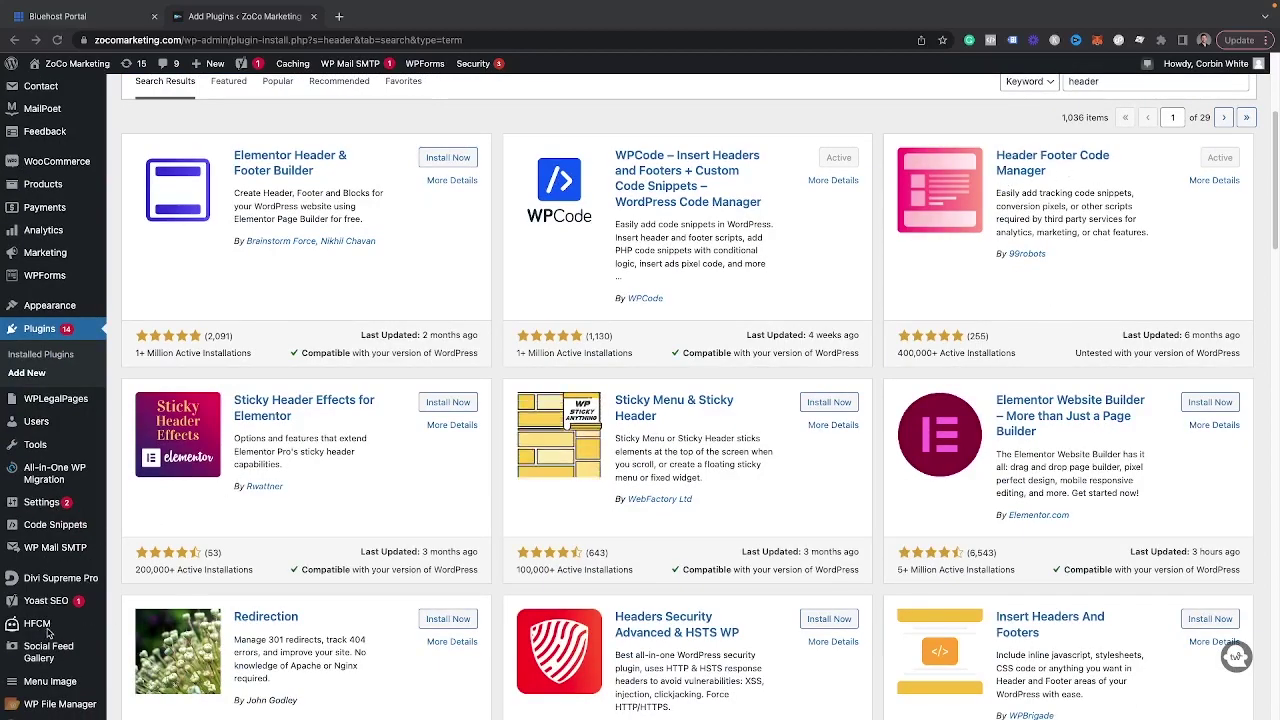
mouse_move(47, 628)
click(140, 628)
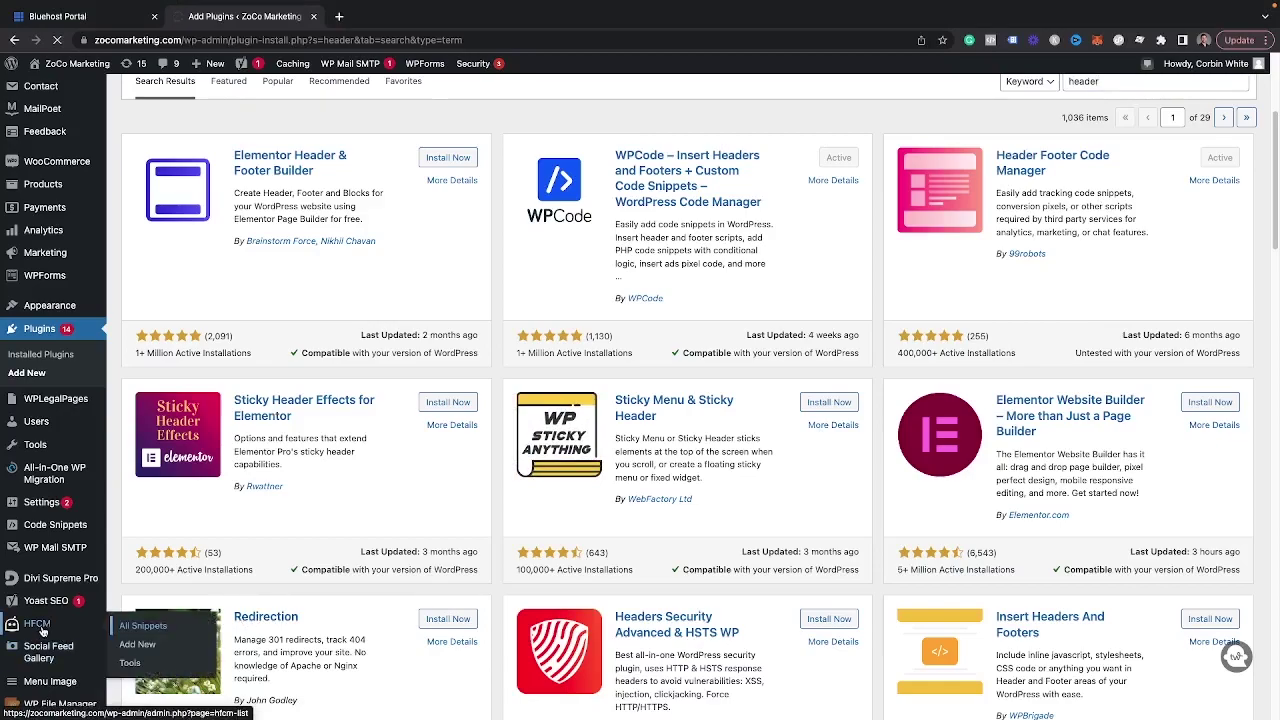
click(137, 644)
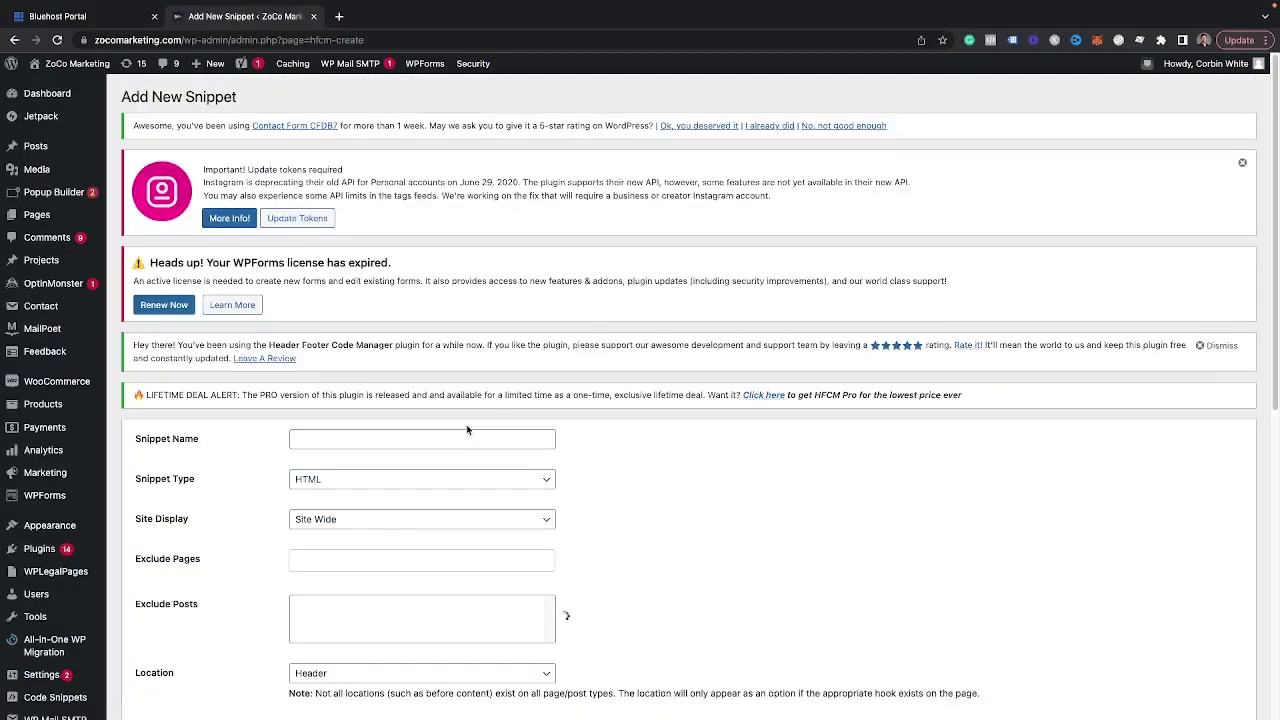
scroll(480, 380, down, 2)
scroll(349, 411, up, 1)
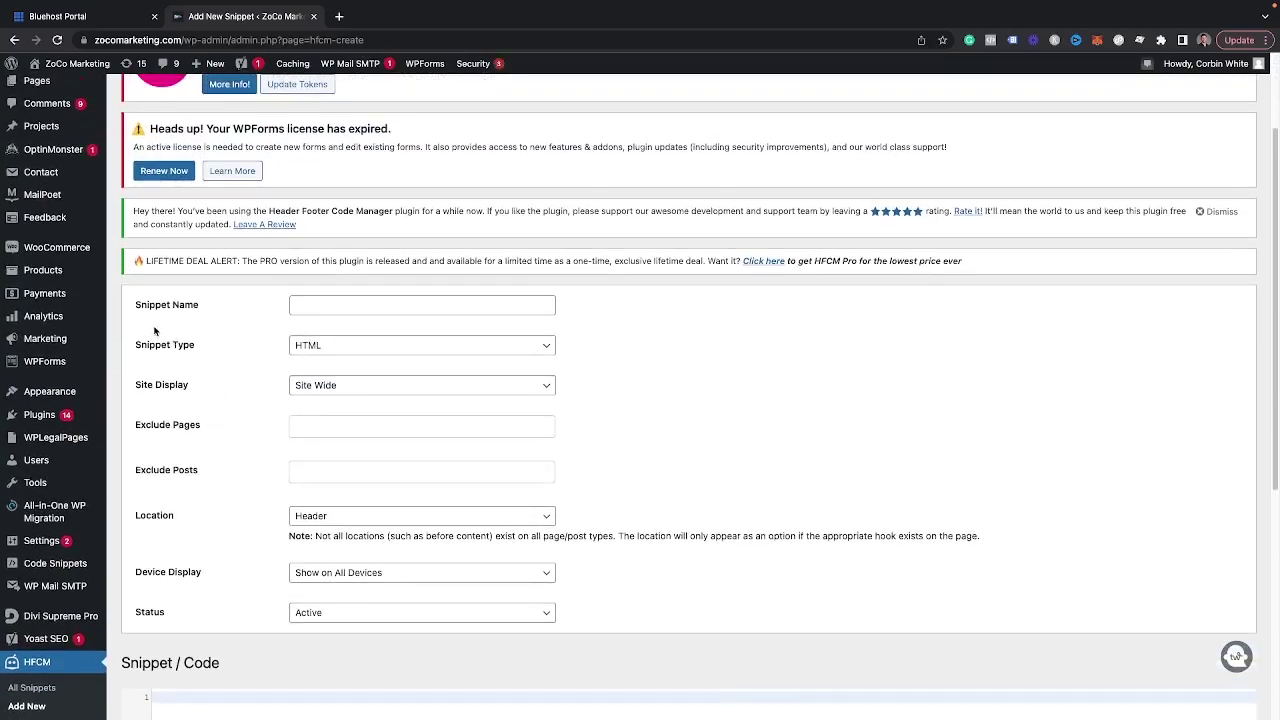
click(315, 306)
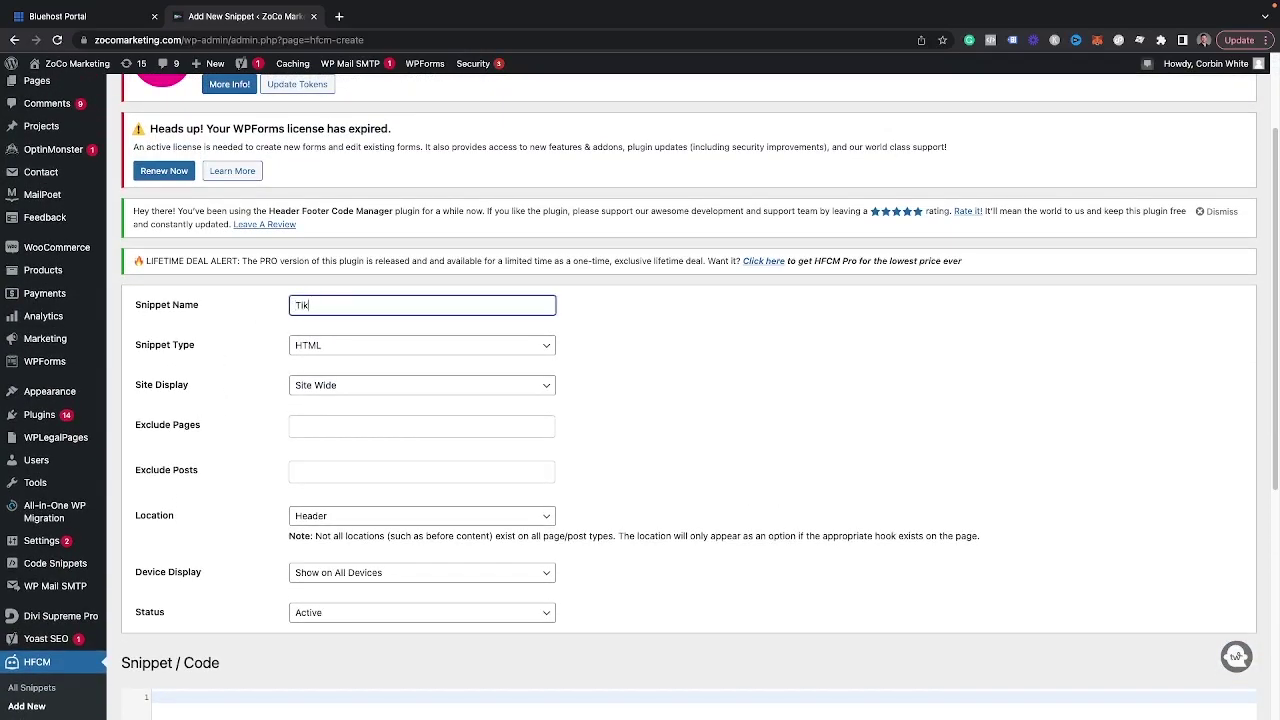
text(Tik)
Step: Keep the snippet's site display as Site Wide and its location as Header
click(434, 335)
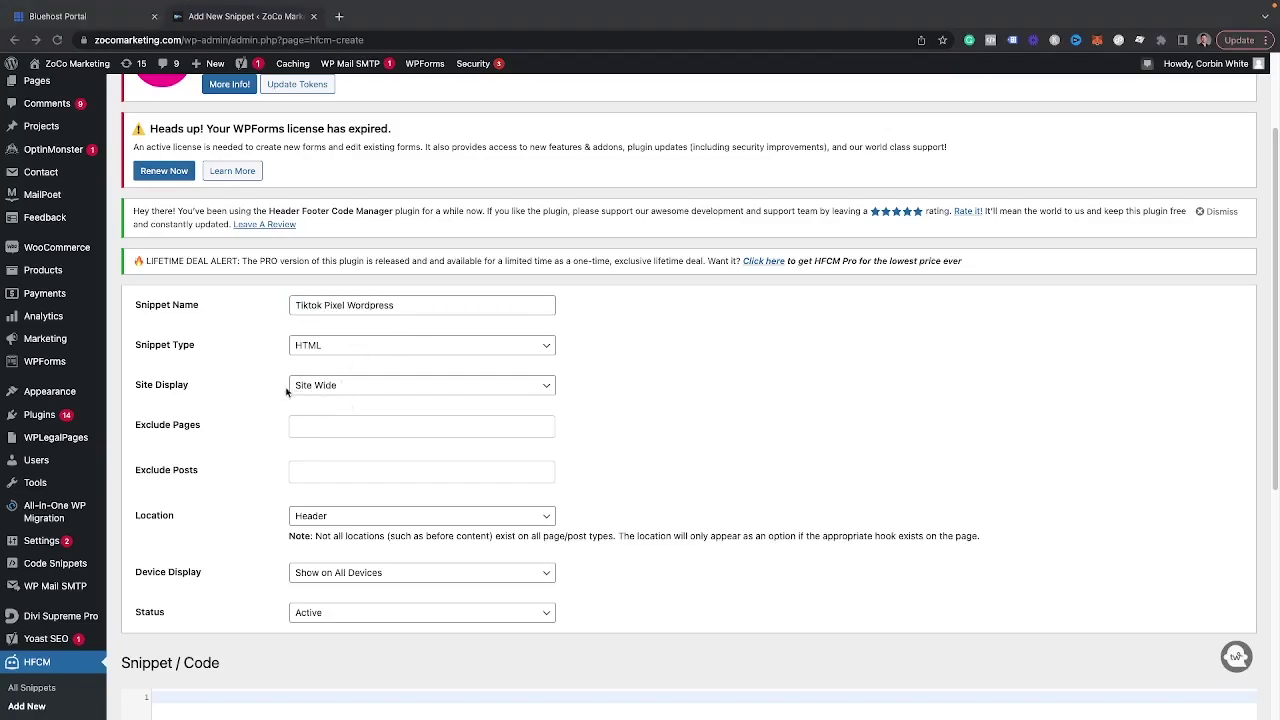
click(374, 385)
click(374, 385)
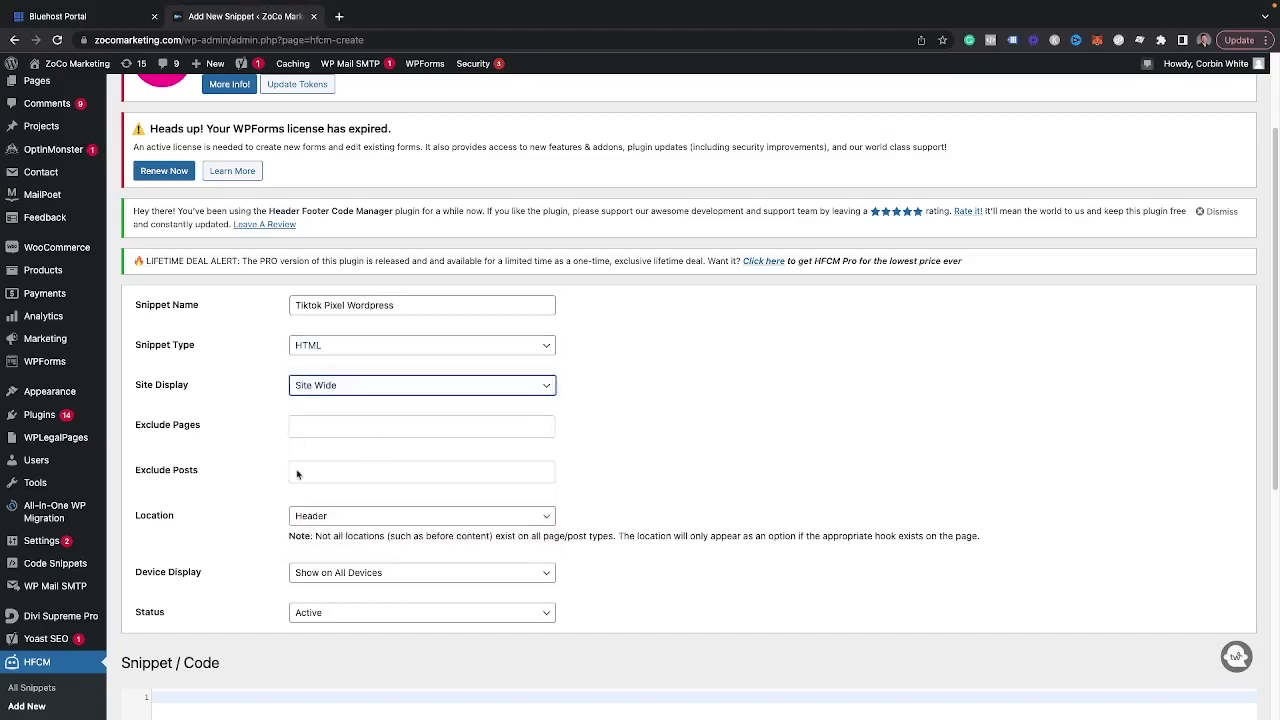
click(355, 518)
click(232, 514)
Step: Bring the empty snippet code area into use, and copy the pixel code from TikTok Events Manager
scroll(245, 497, down, 3)
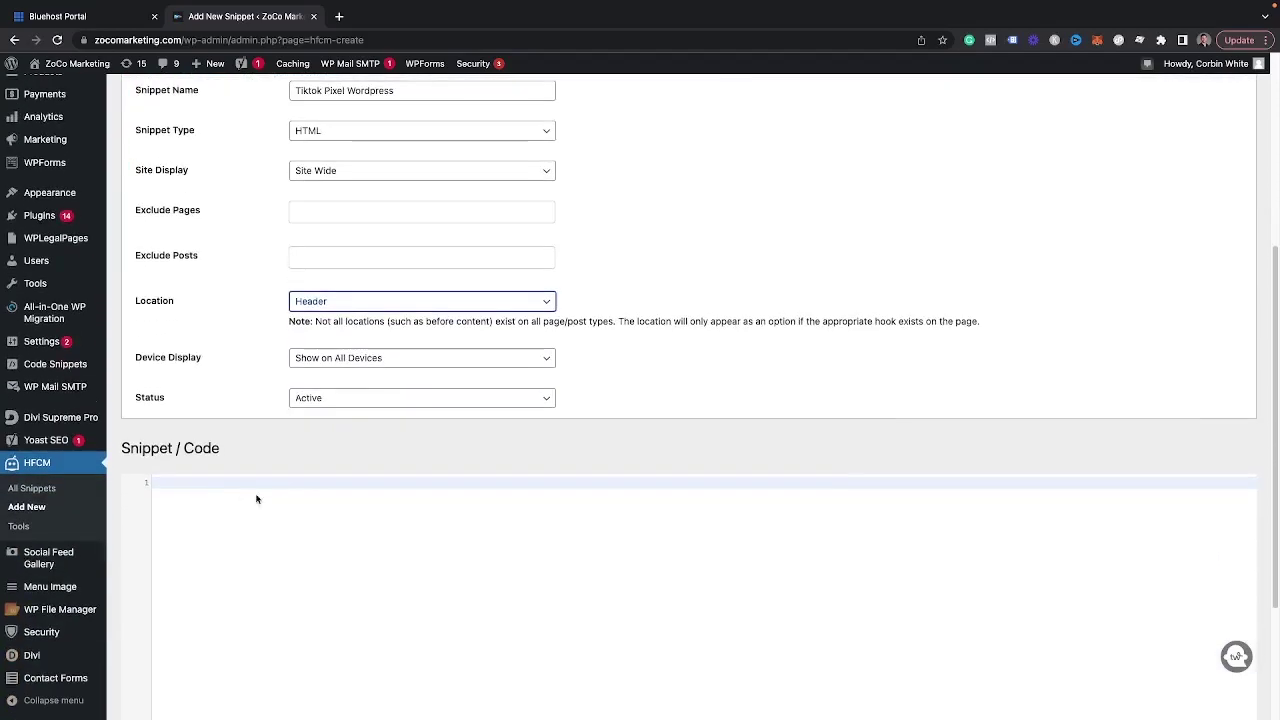
click(194, 502)
key(alt+Tab)
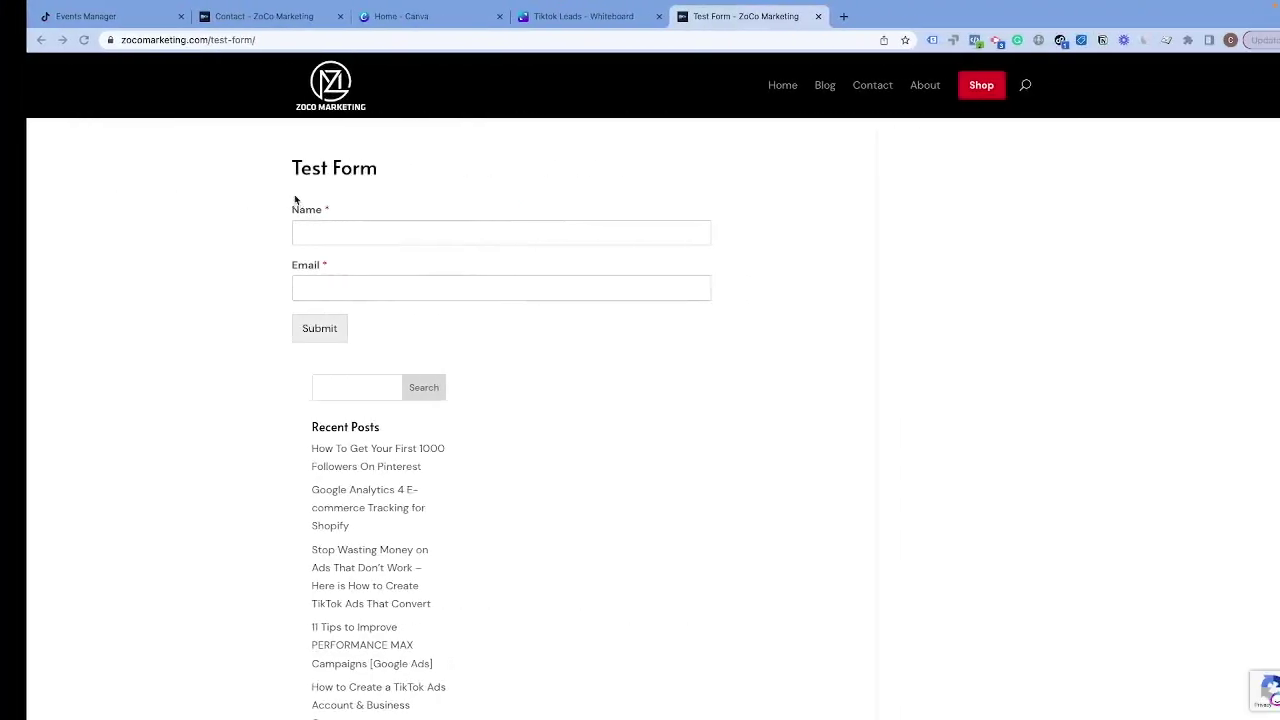
click(85, 16)
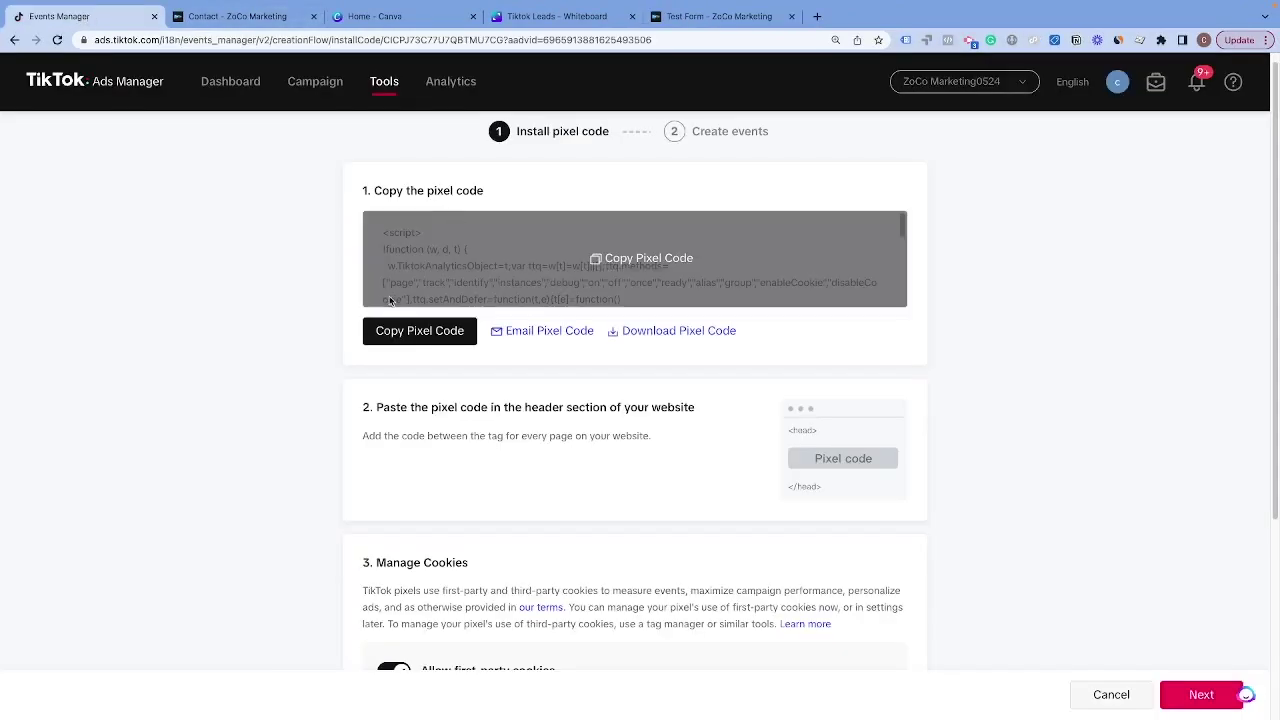
click(421, 331)
Step: Back in the WordPress admin, paste the pixel code into the snippet's code area and save the snippet
key(alt+Tab)
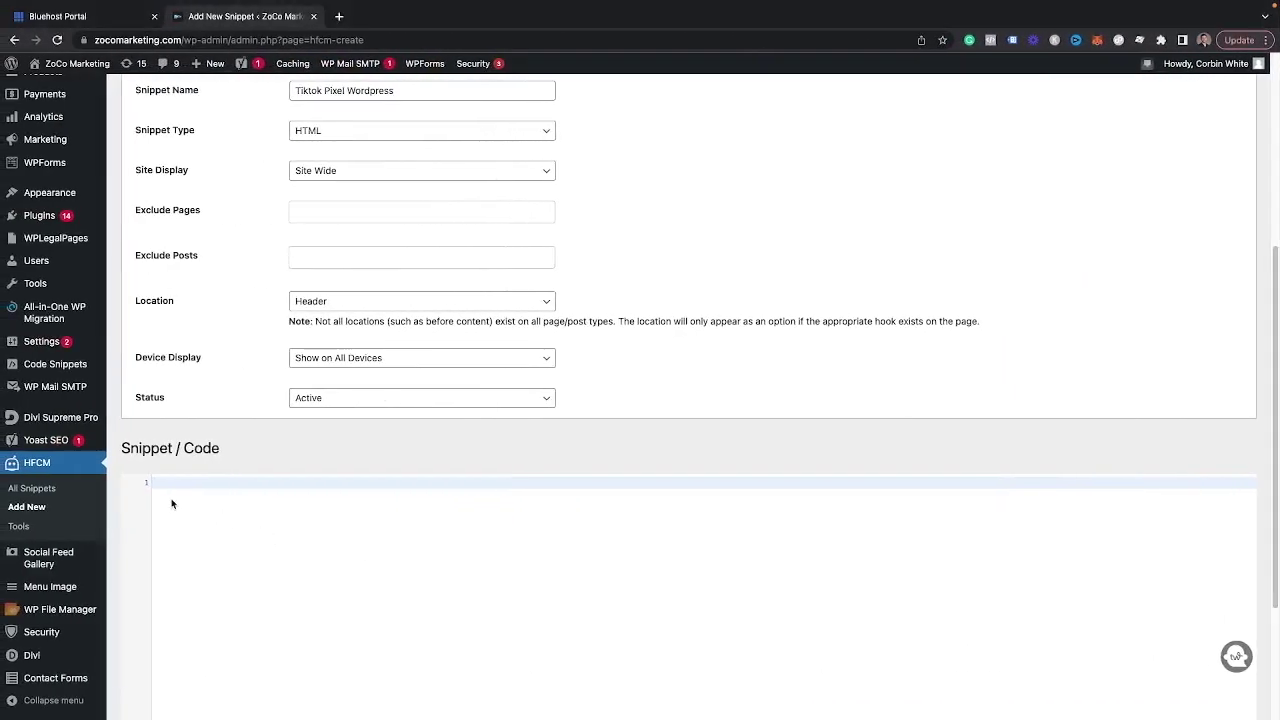
key(ctrl+v)
scroll(491, 484, down, 2)
click(139, 666)
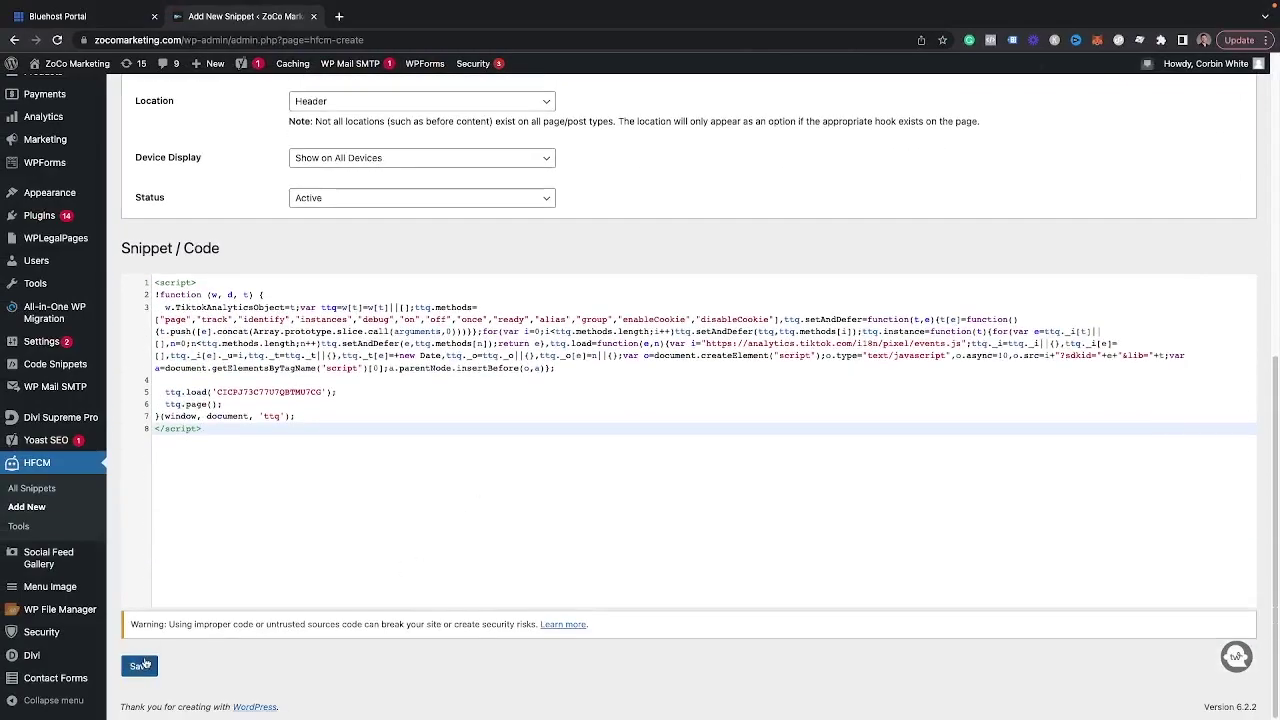
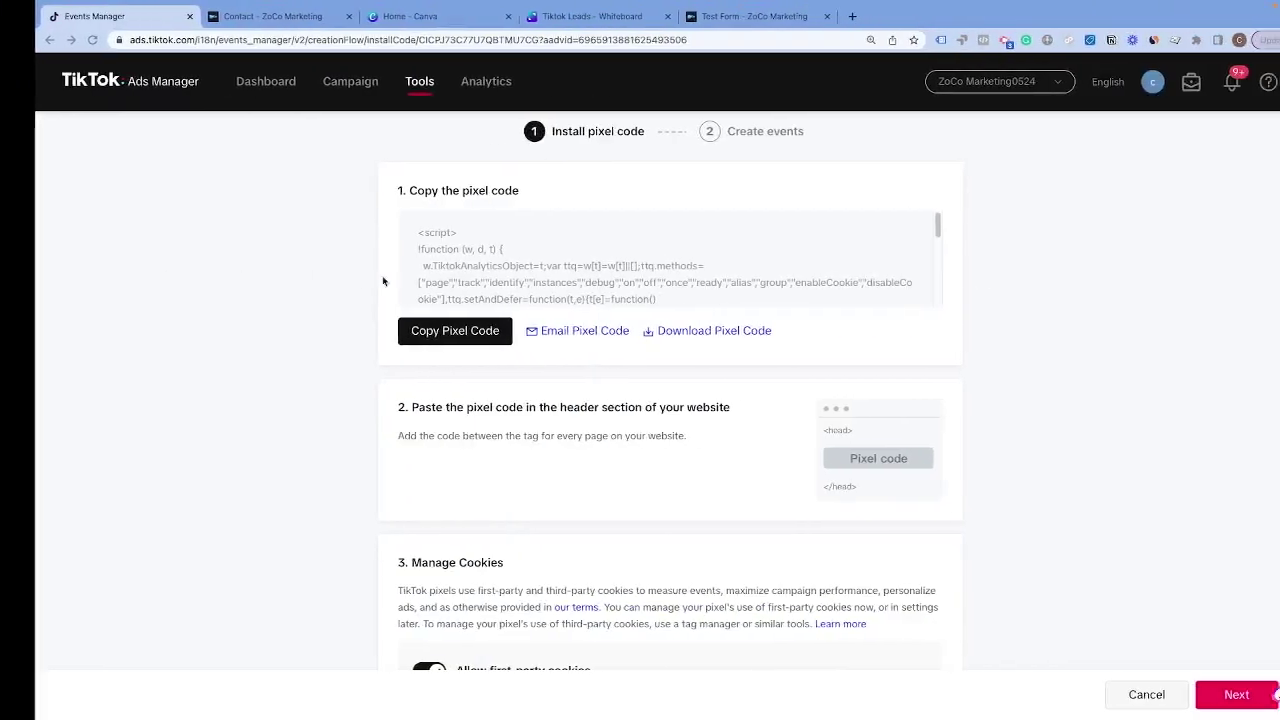
Step: Switch to the Tiktok Leads whiteboard in Canva and review the Step 2 note about setting up a lead event
click(385, 16)
click(529, 16)
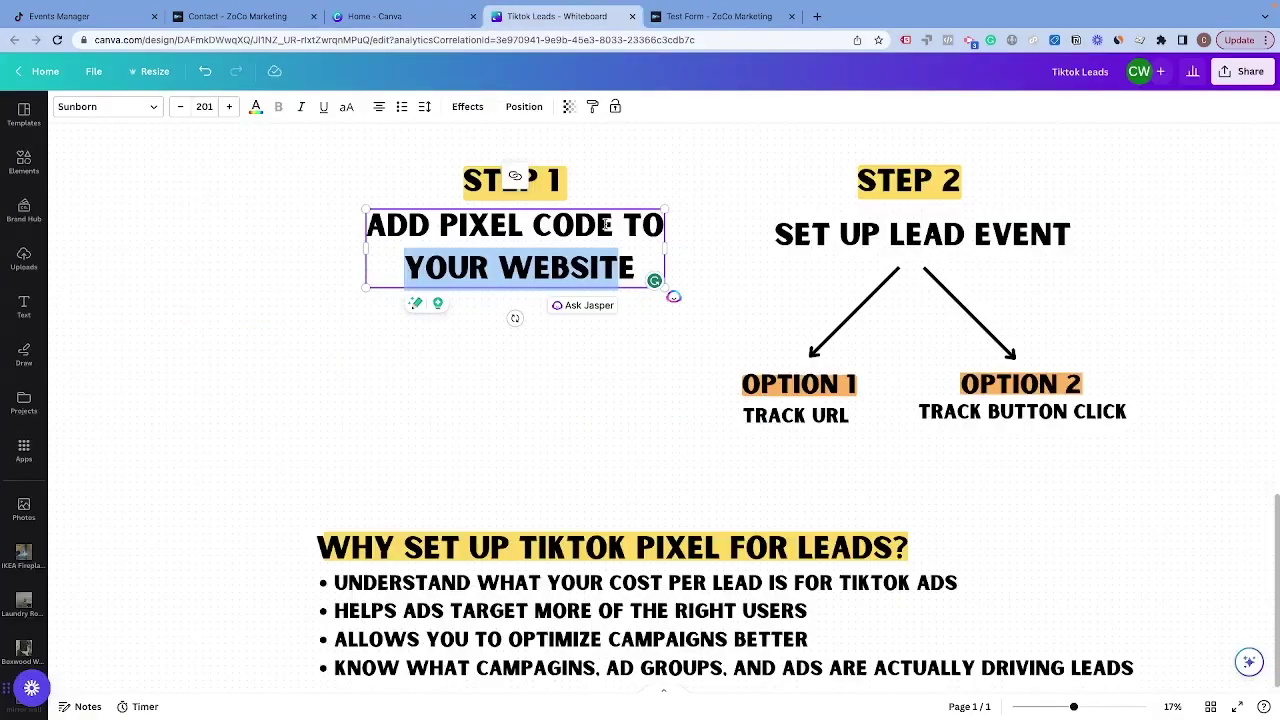
click(397, 395)
scroll(397, 395, up, 2)
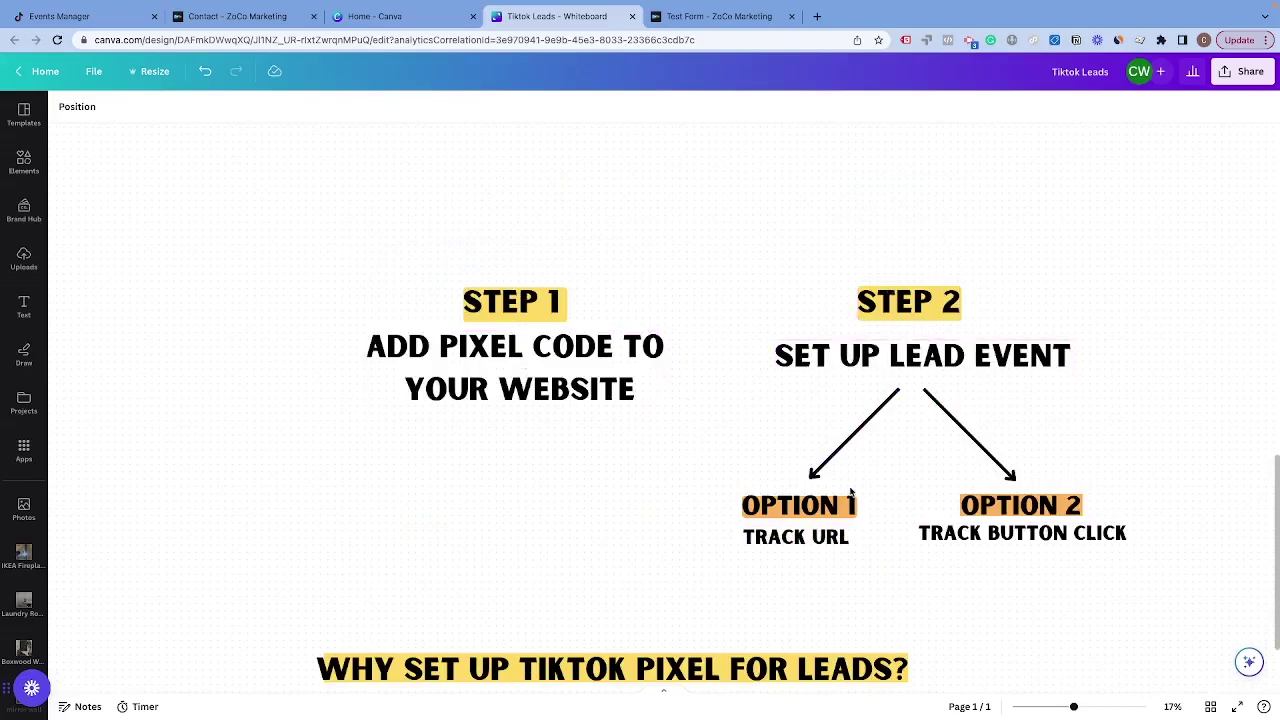
Step: In TikTok Events Manager, enable Automatic Advanced Matching, with its help article opened in a new tab, and continue to event creation
click(88, 18)
scroll(432, 331, down, 3)
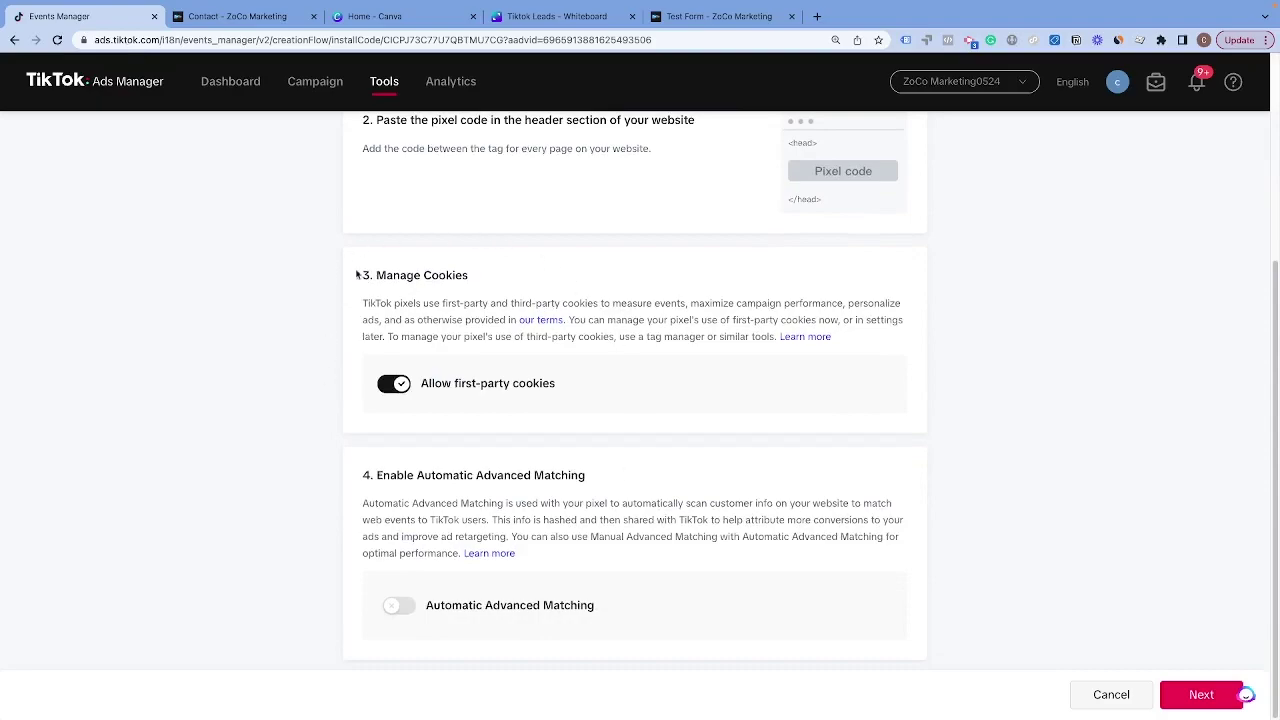
ctrl+click(489, 553)
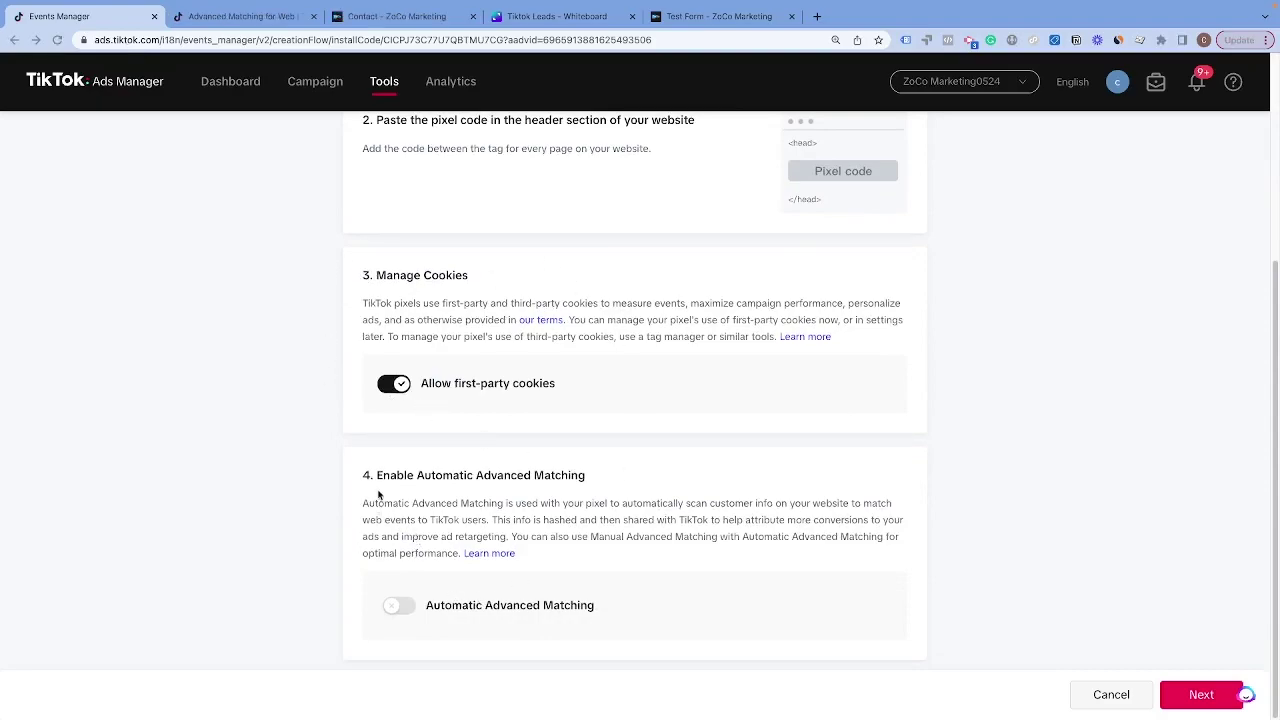
click(399, 605)
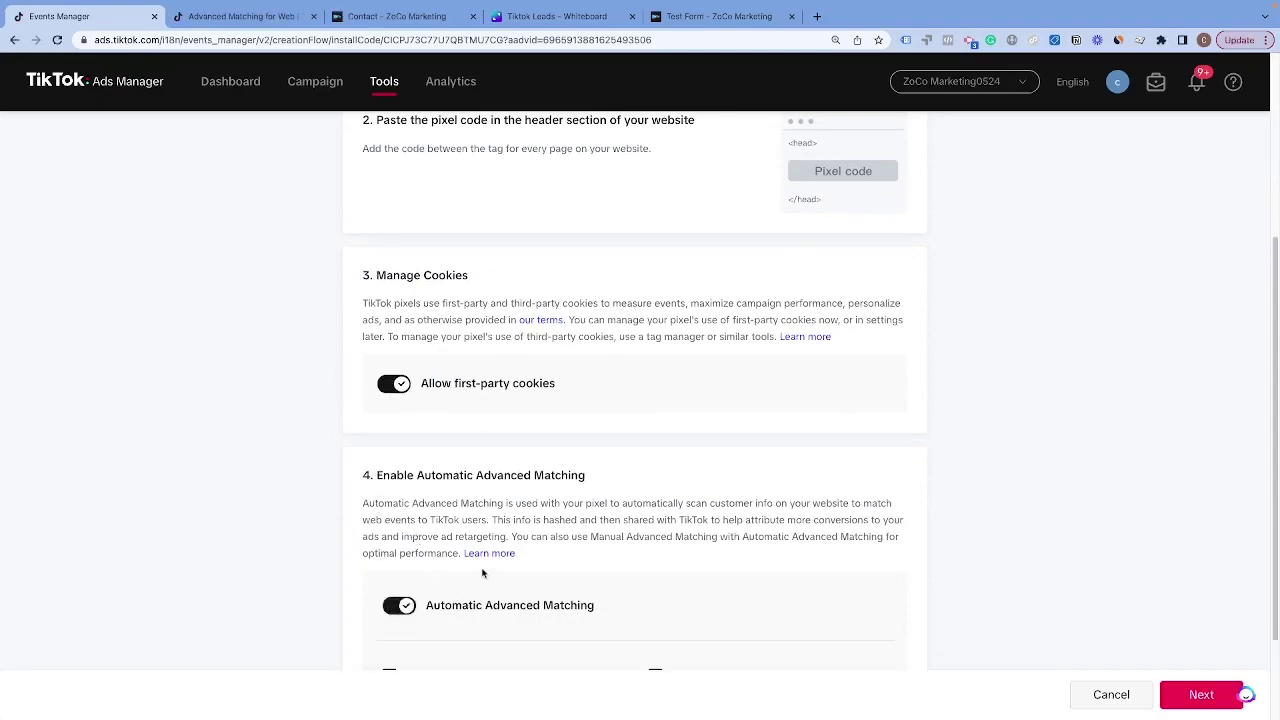
scroll(380, 570, down, 1)
click(1198, 695)
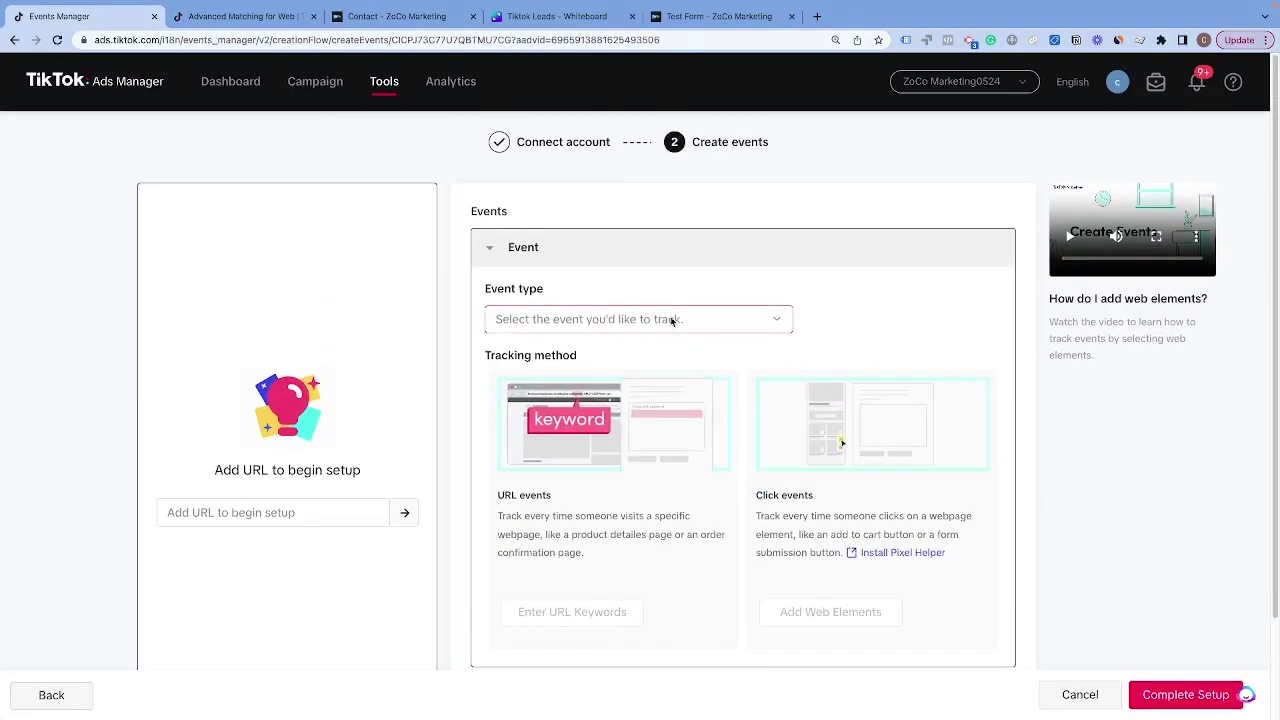
Step: Look through the available event types and set the event type to Submit Form
click(672, 318)
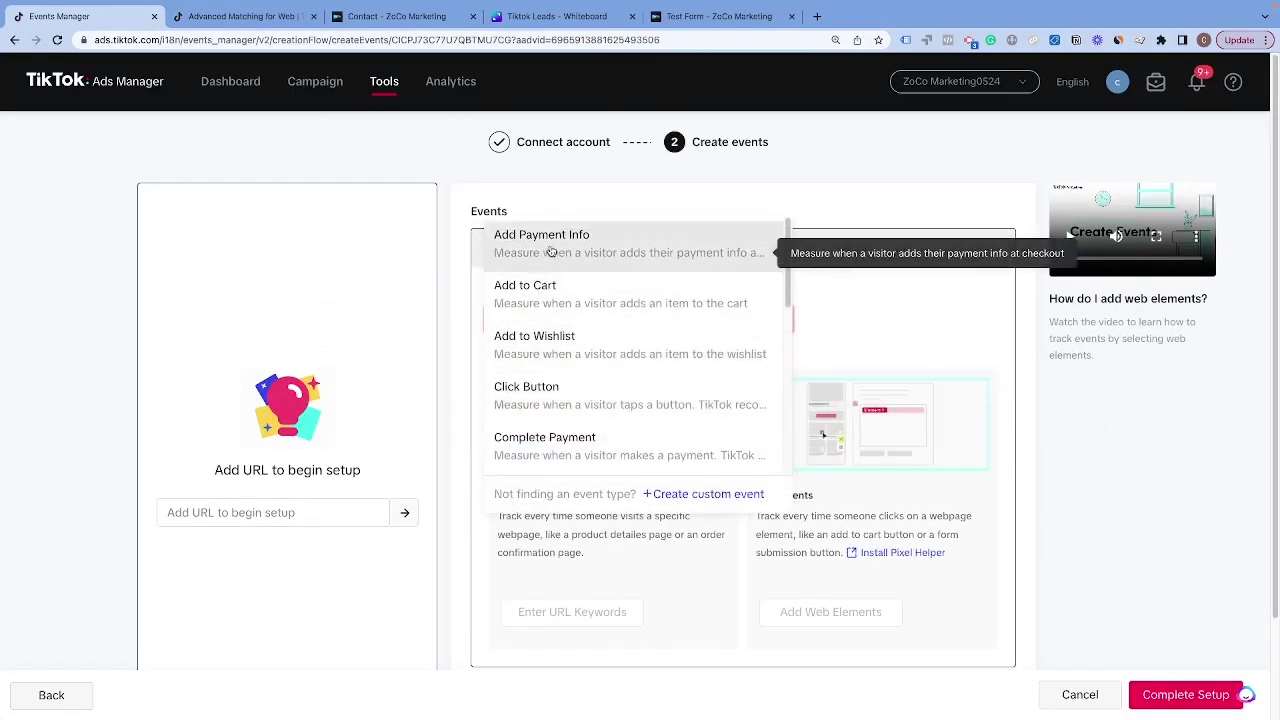
scroll(587, 367, down, 1)
scroll(587, 367, down, 4)
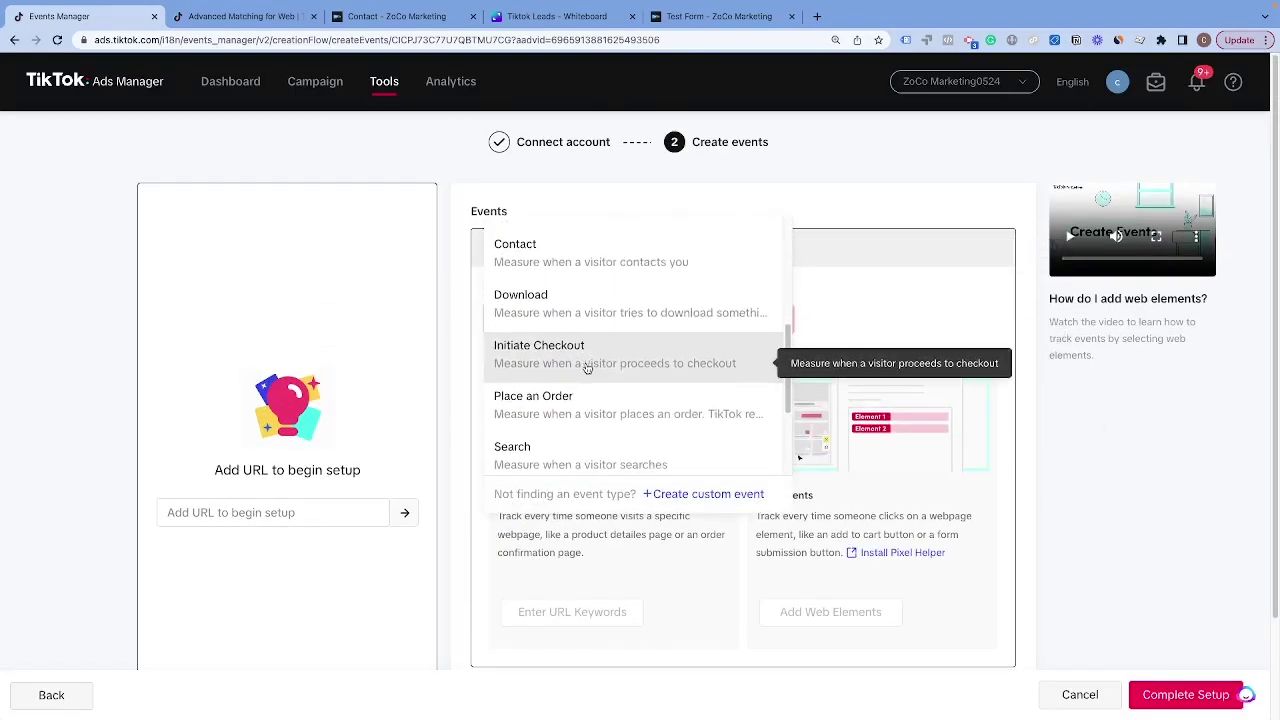
scroll(589, 370, down, 1)
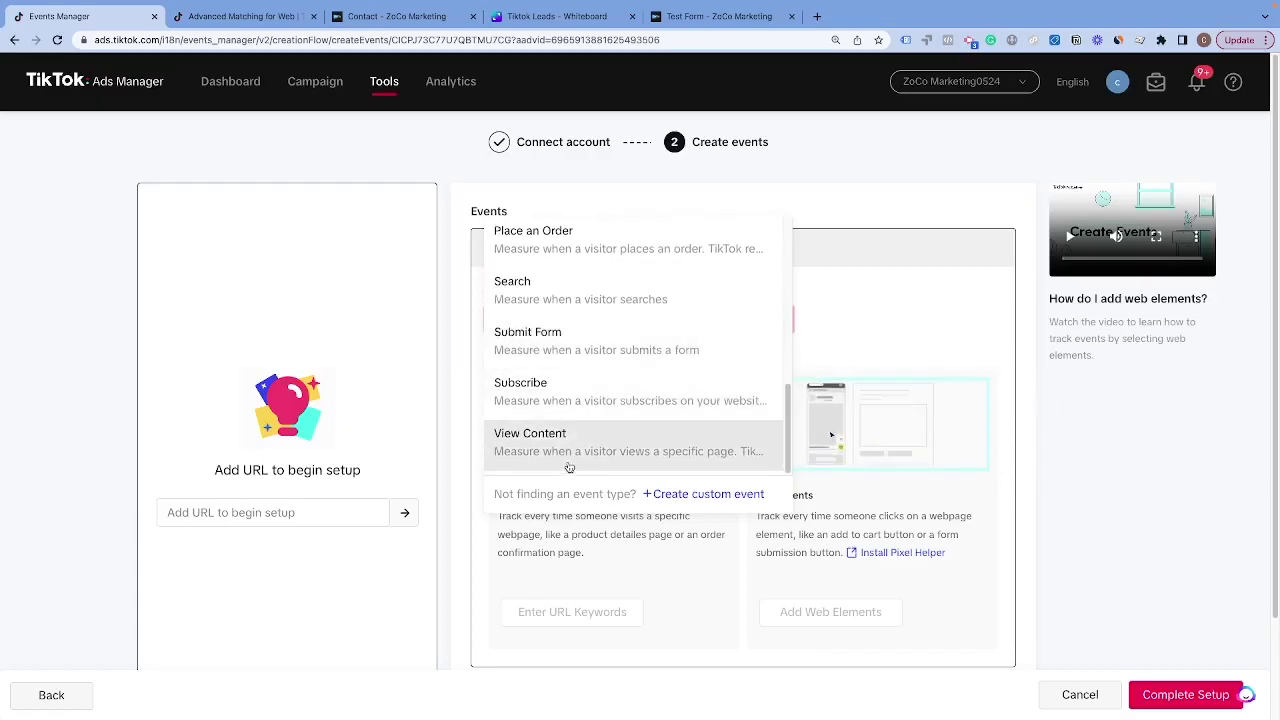
scroll(580, 368, up, 5)
scroll(575, 360, up, 2)
scroll(570, 350, down, 4)
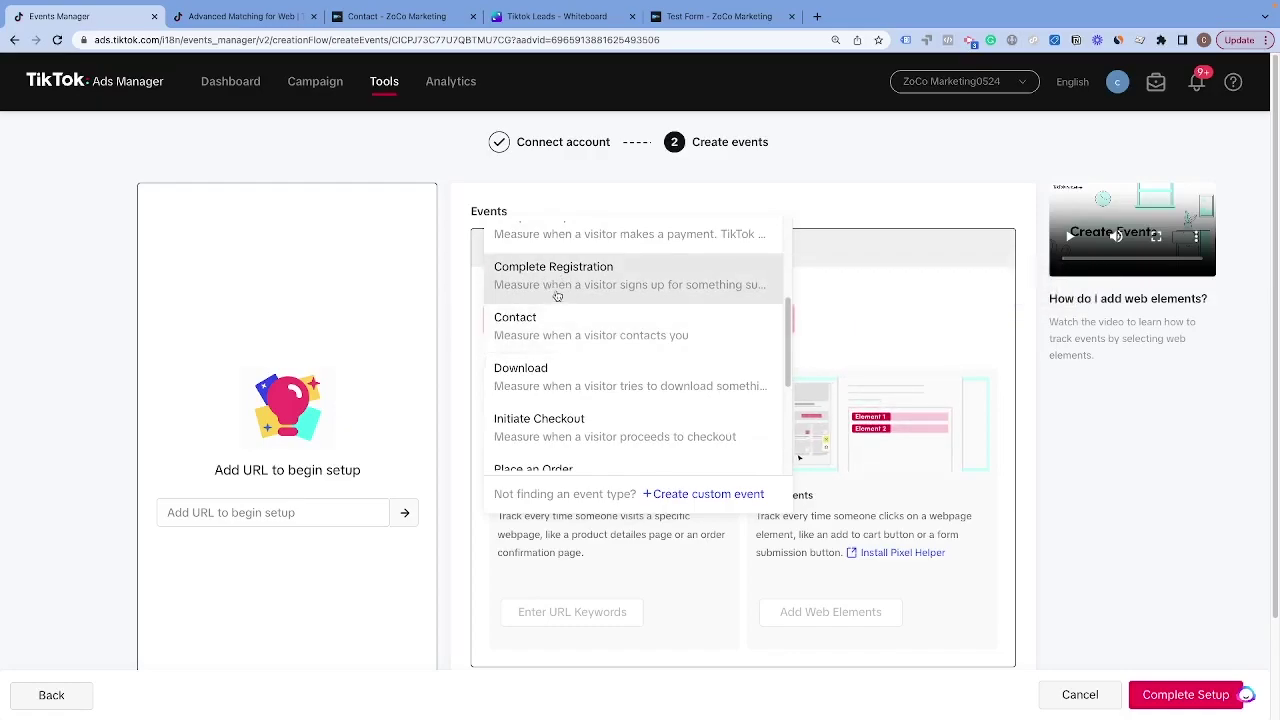
scroll(560, 340, down, 4)
scroll(558, 377, down, 1)
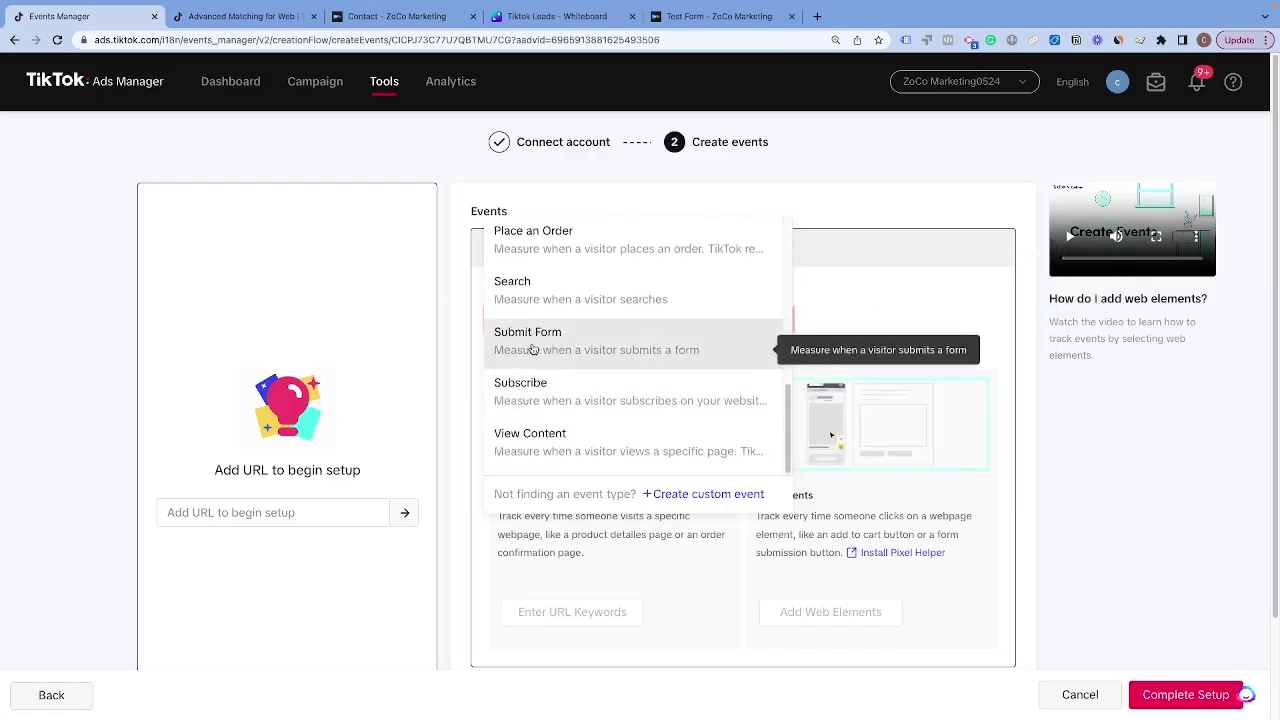
click(558, 345)
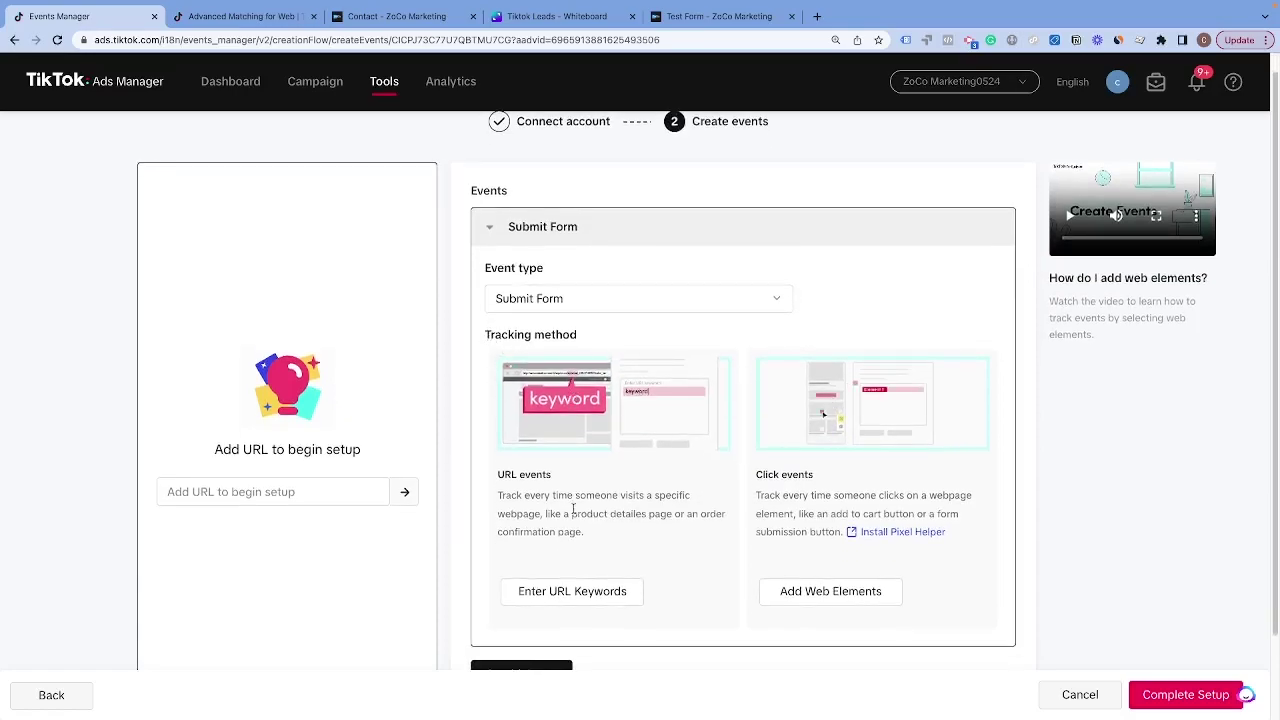
scroll(575, 511, down, 1)
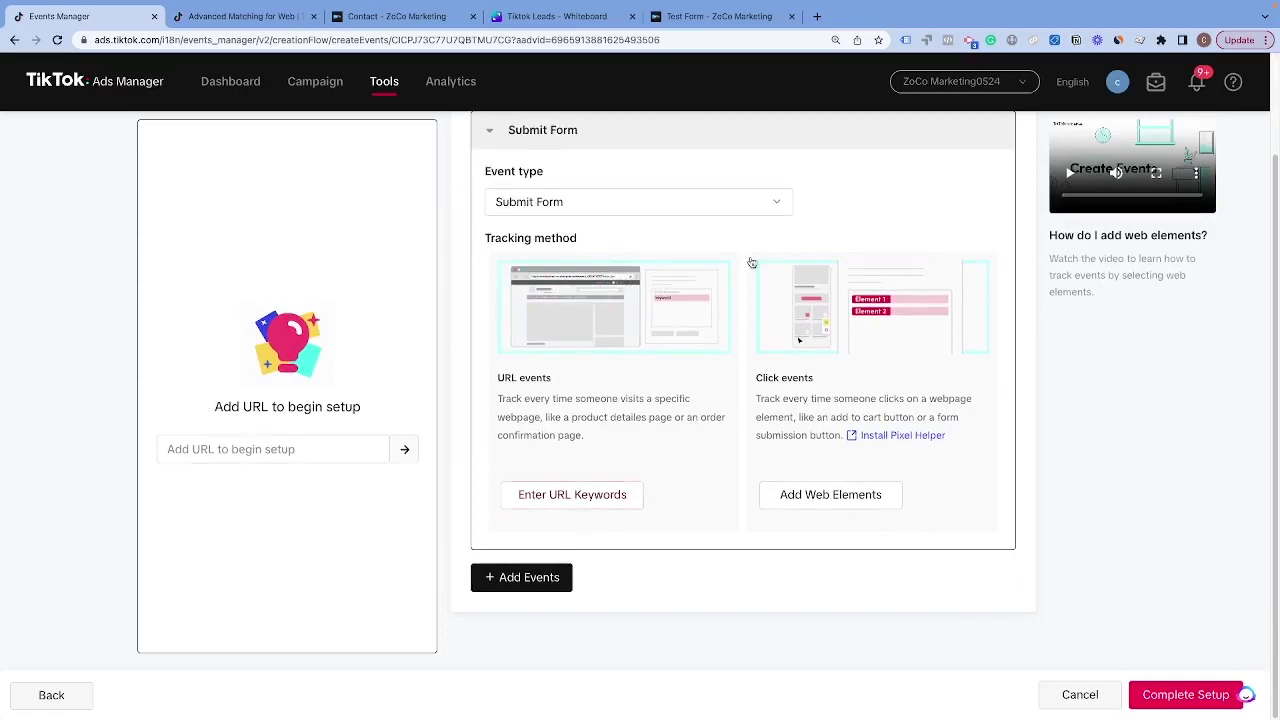
Step: Switch to the Tiktok Leads whiteboard in Canva and move its browser tab to the end of the open tabs
click(556, 16)
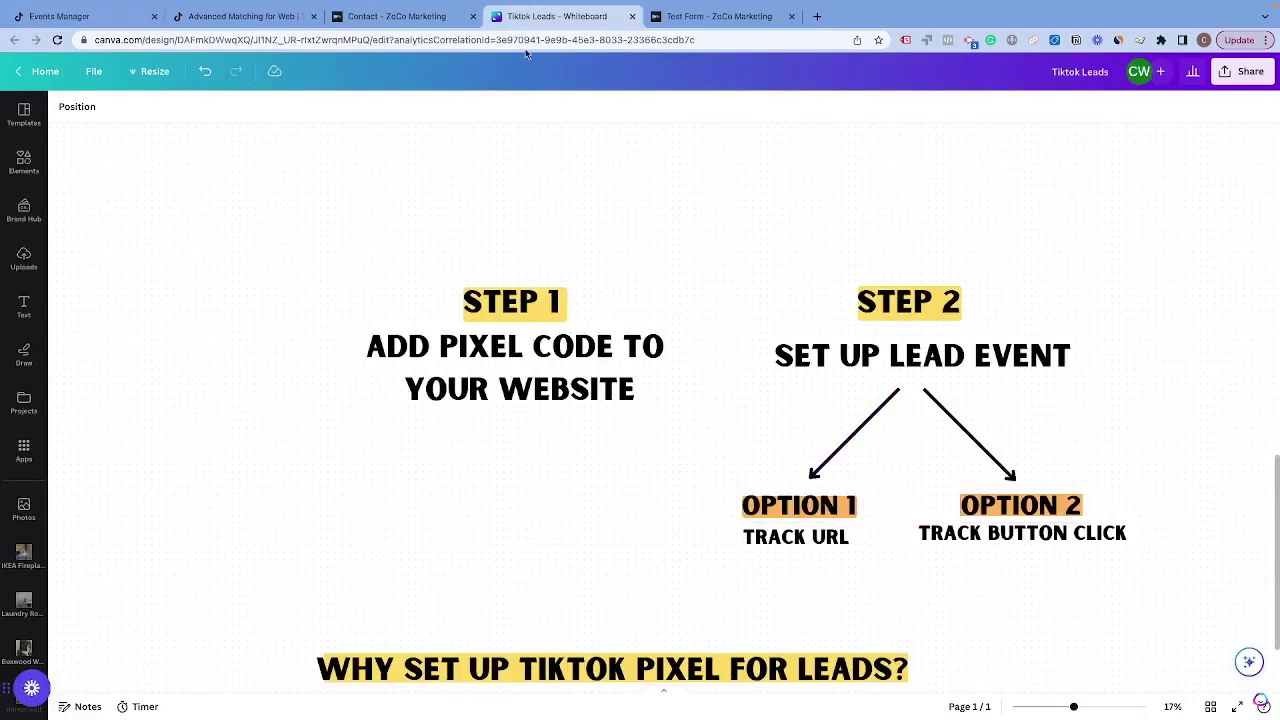
drag(556, 16, 716, 16)
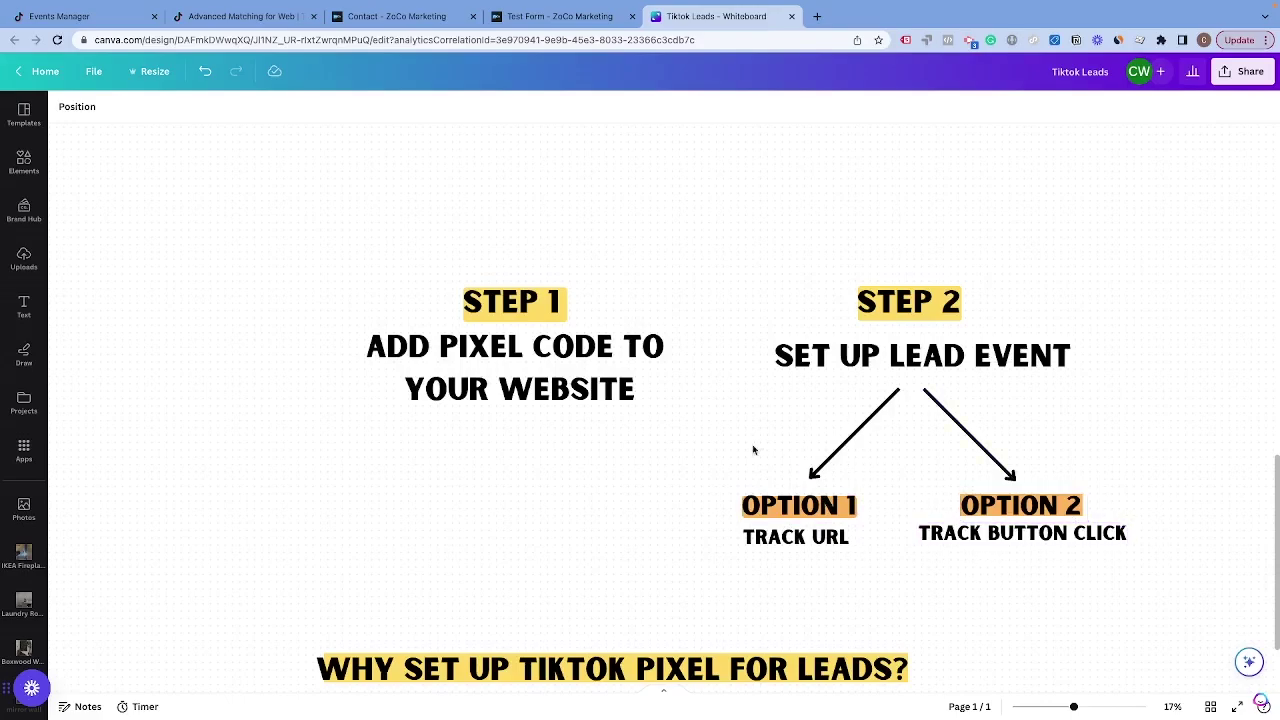
Step: Submit the filled-in form on the website's contact page and check the page URL after submission
click(405, 16)
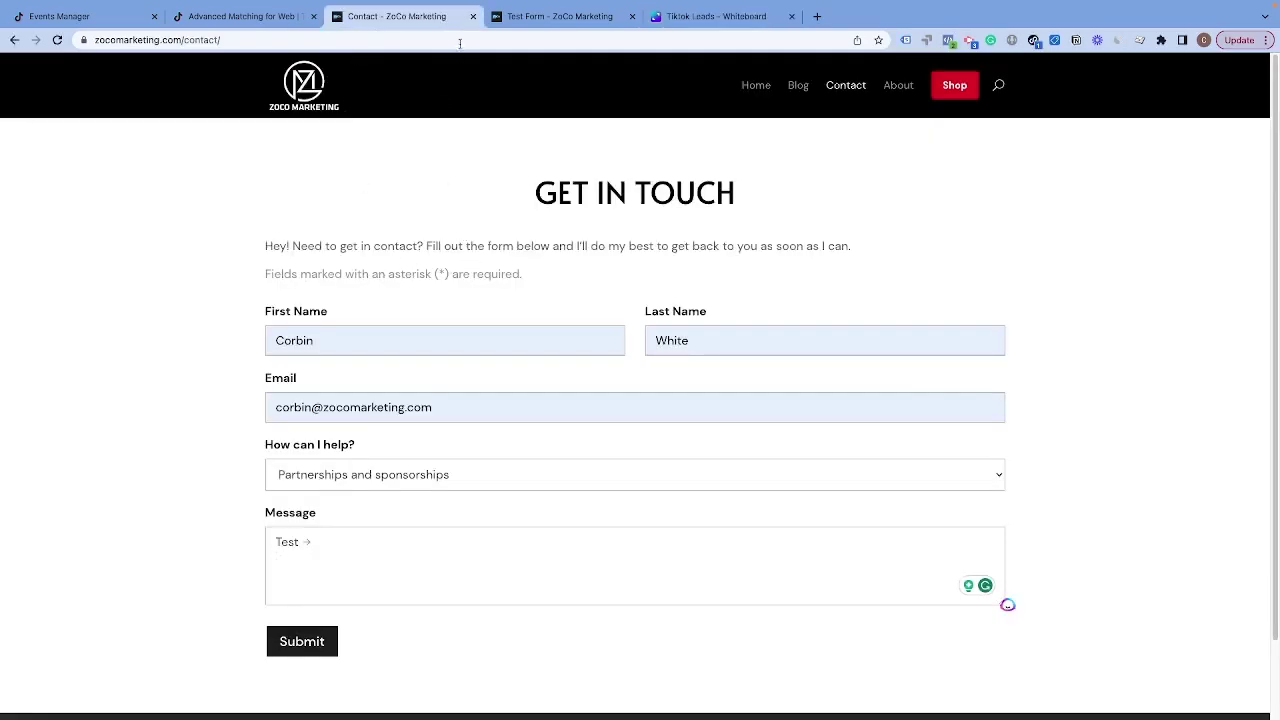
click(535, 18)
click(400, 18)
scroll(414, 270, down, 2)
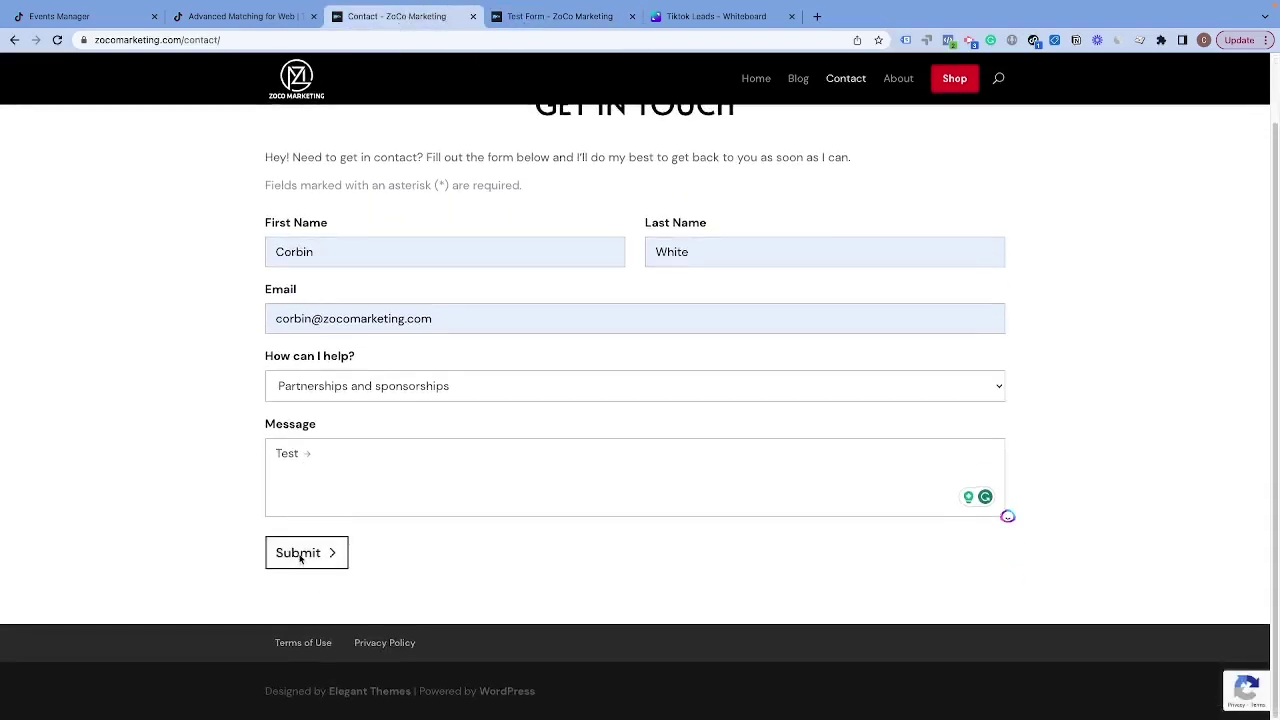
click(339, 554)
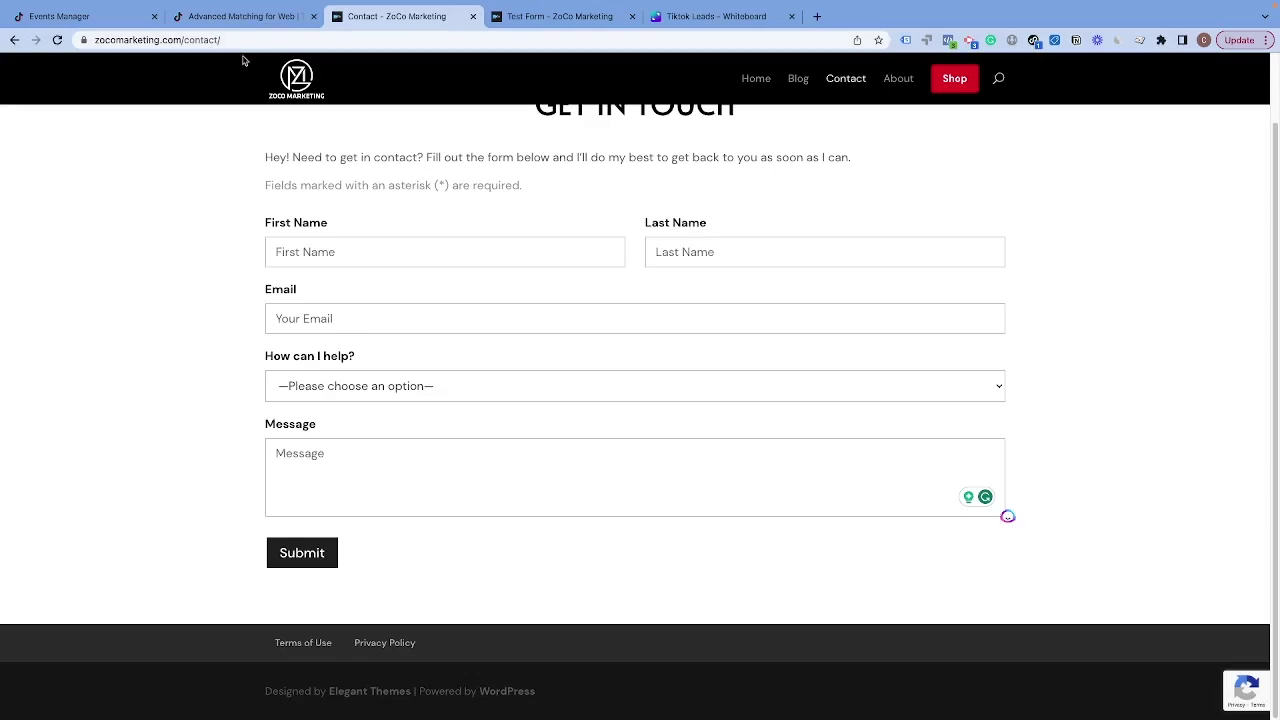
drag(221, 40, 96, 40)
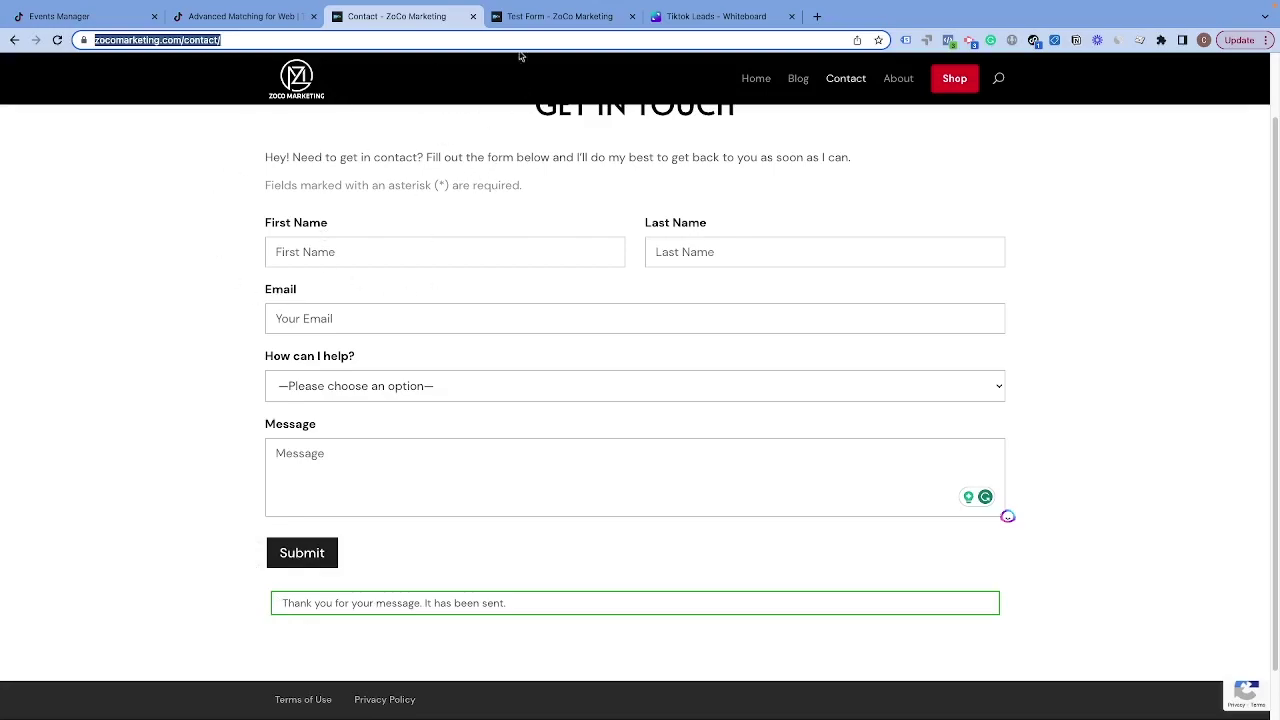
Step: Submit the filled-in form on the Test Form page and check the URL of the page it leads to
click(540, 17)
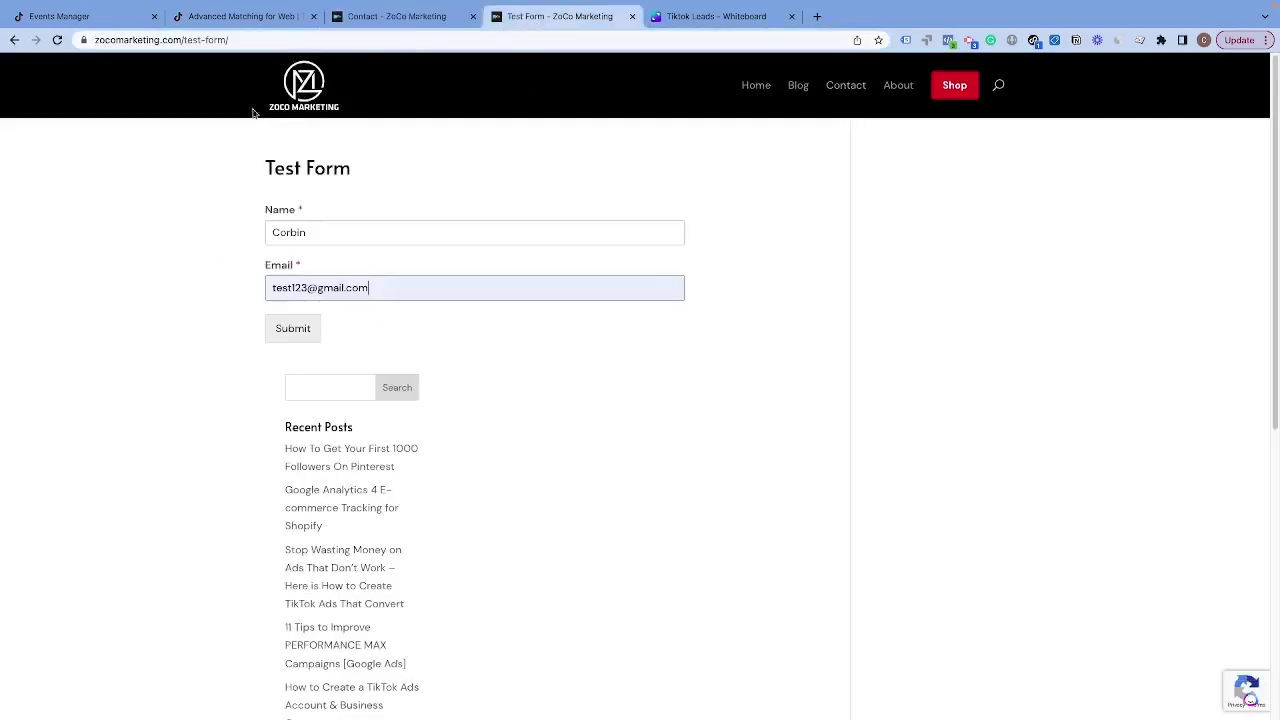
click(221, 40)
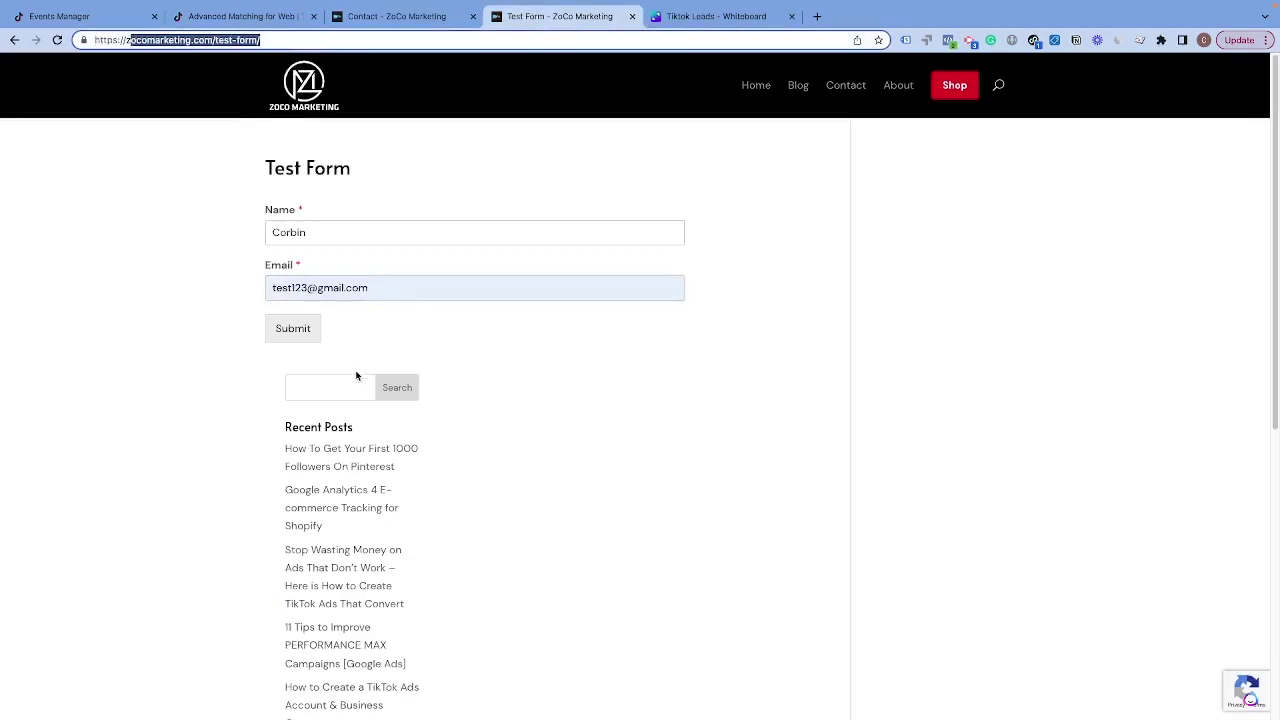
click(285, 331)
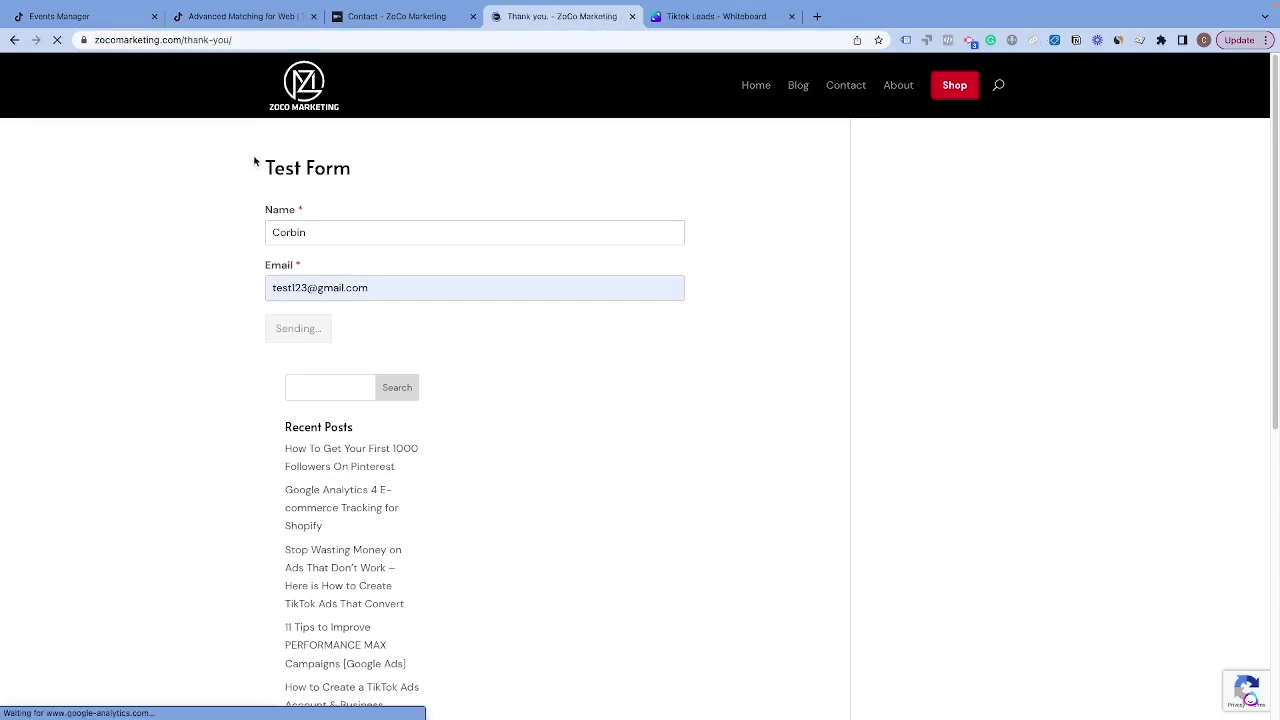
click(248, 35)
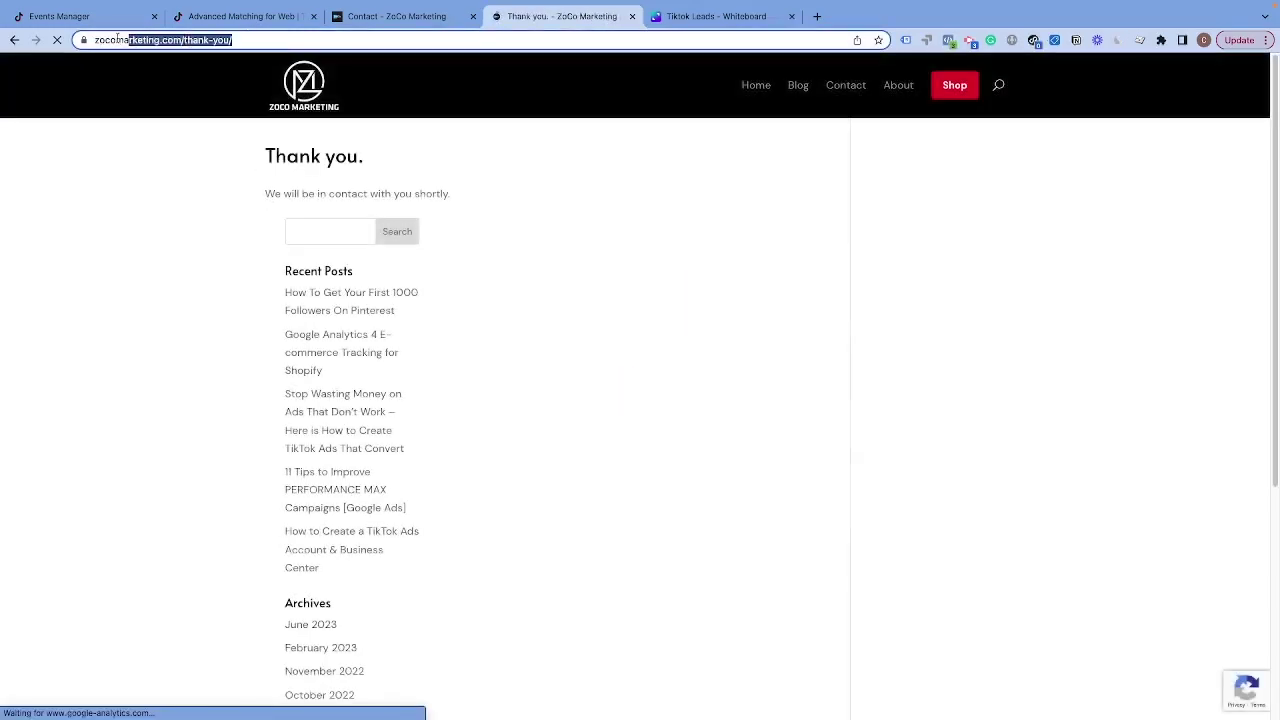
click(277, 42)
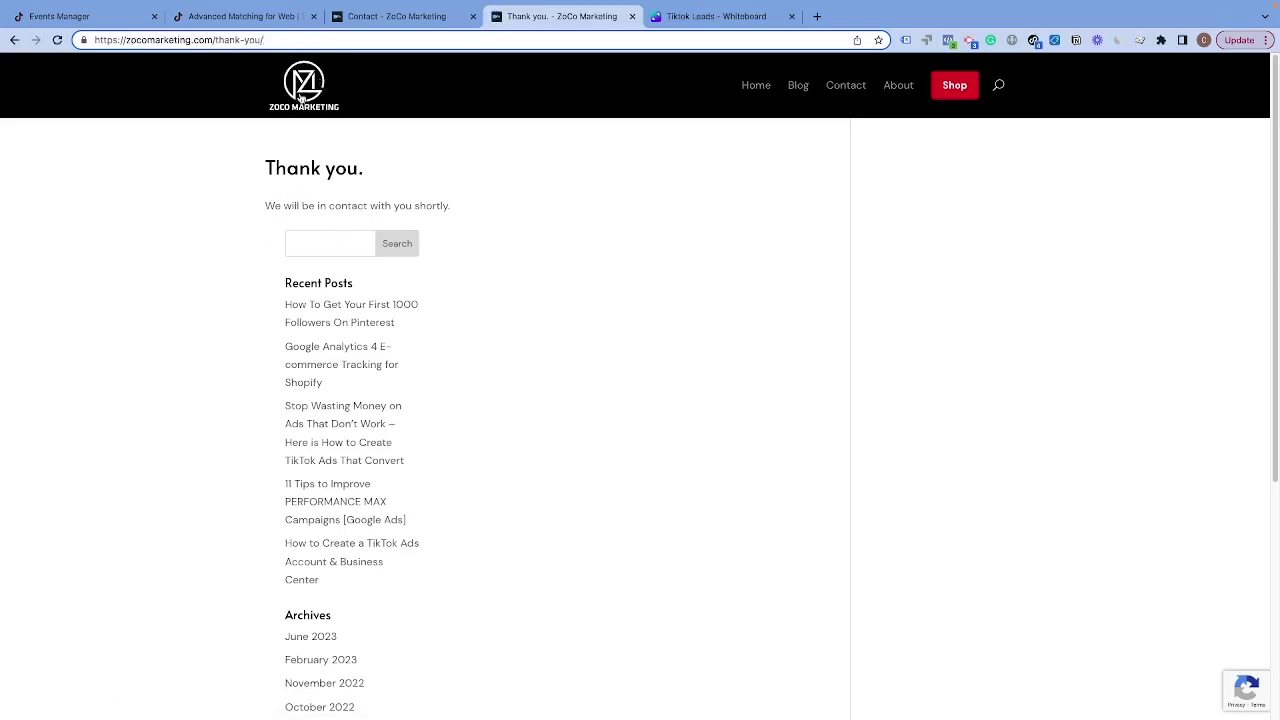
drag(277, 42, 107, 40)
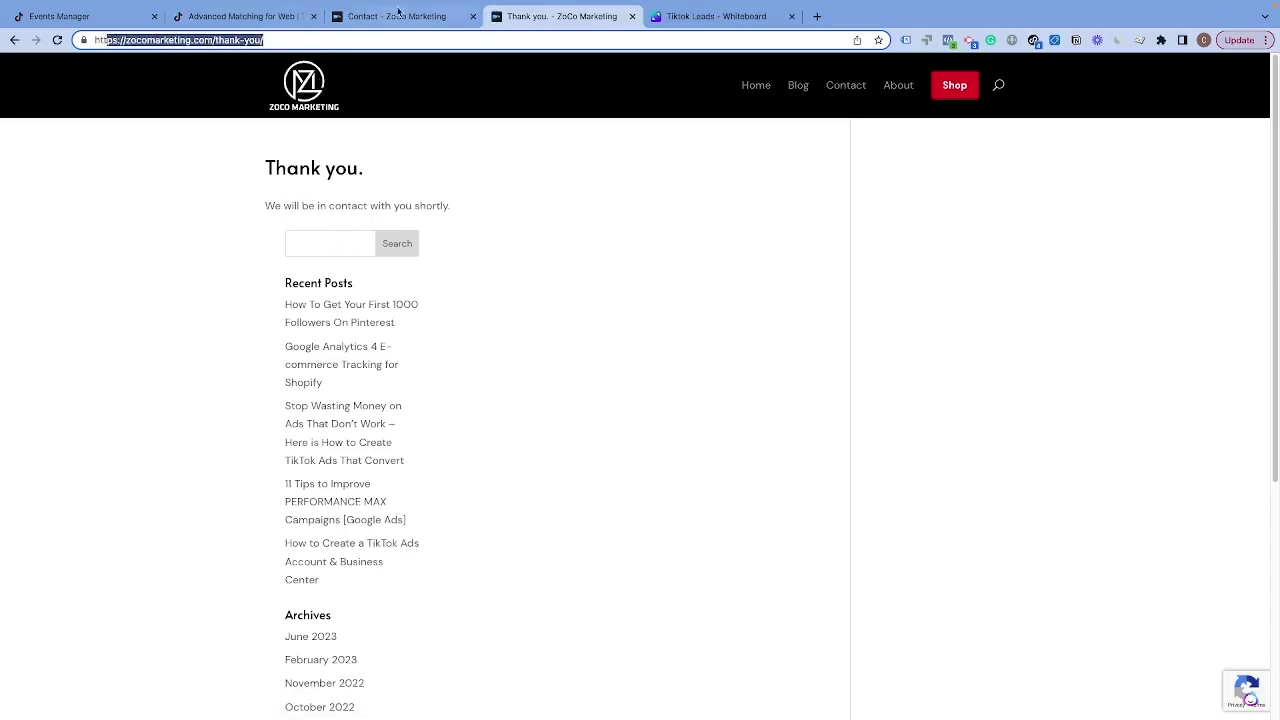
Step: Review the Track URL option on the whiteboard and compare the contact page's URL with the thank-you page's URL
click(676, 18)
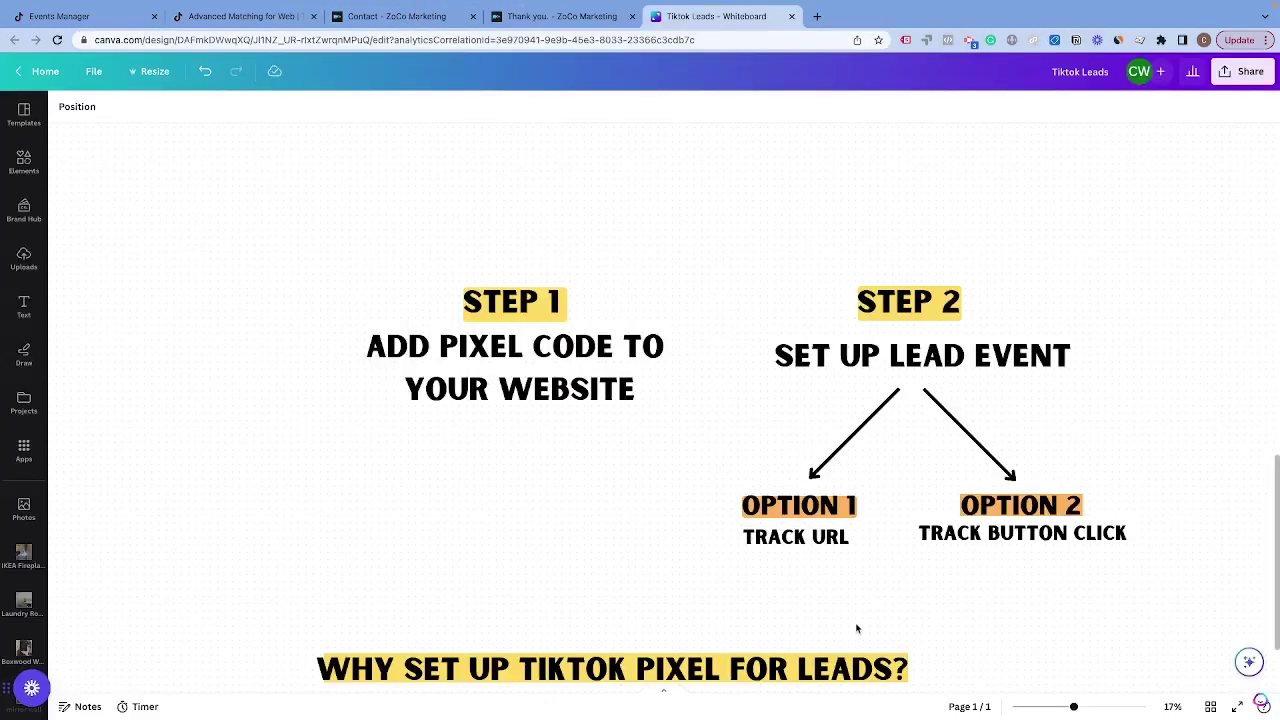
click(845, 538)
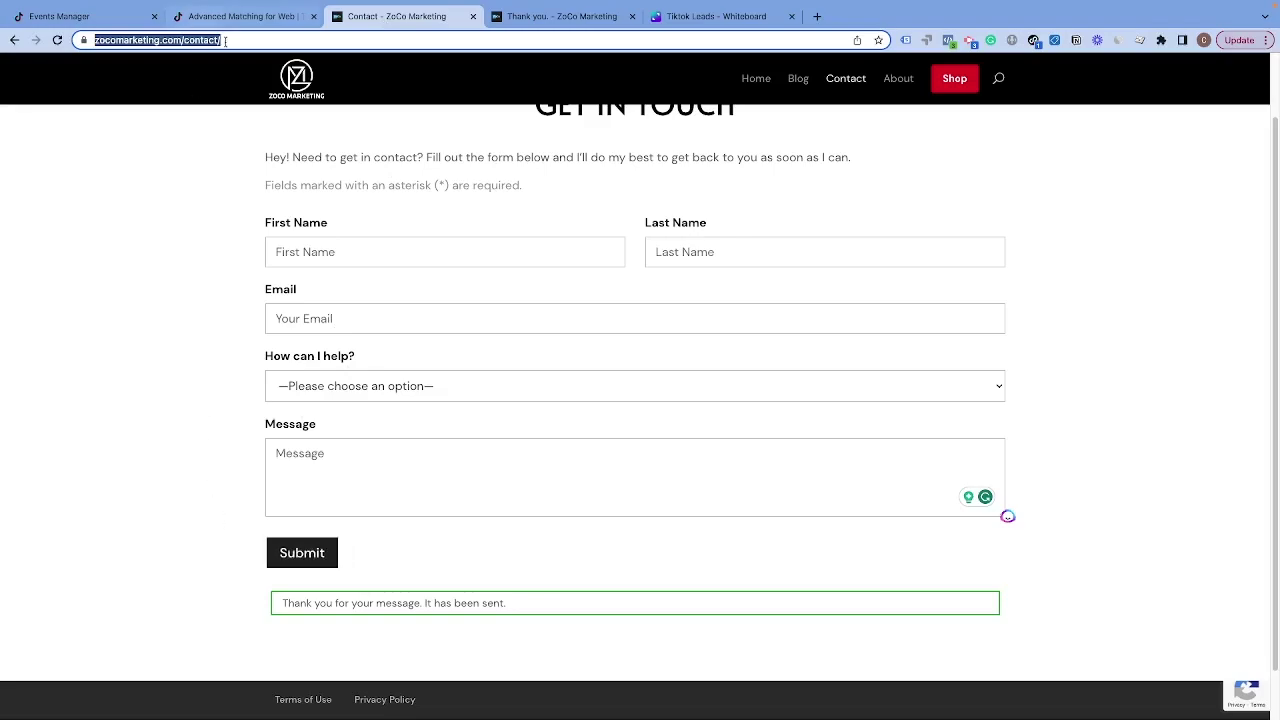
click(225, 41)
drag(257, 41, 86, 41)
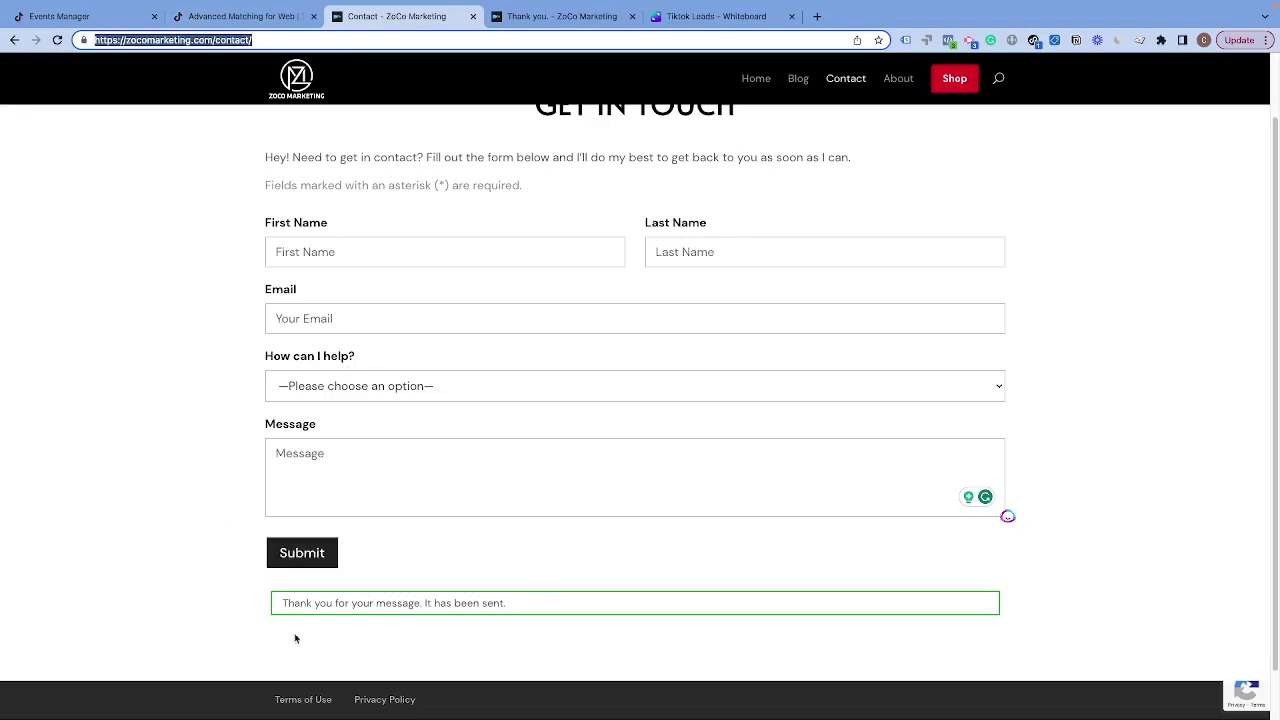
click(572, 18)
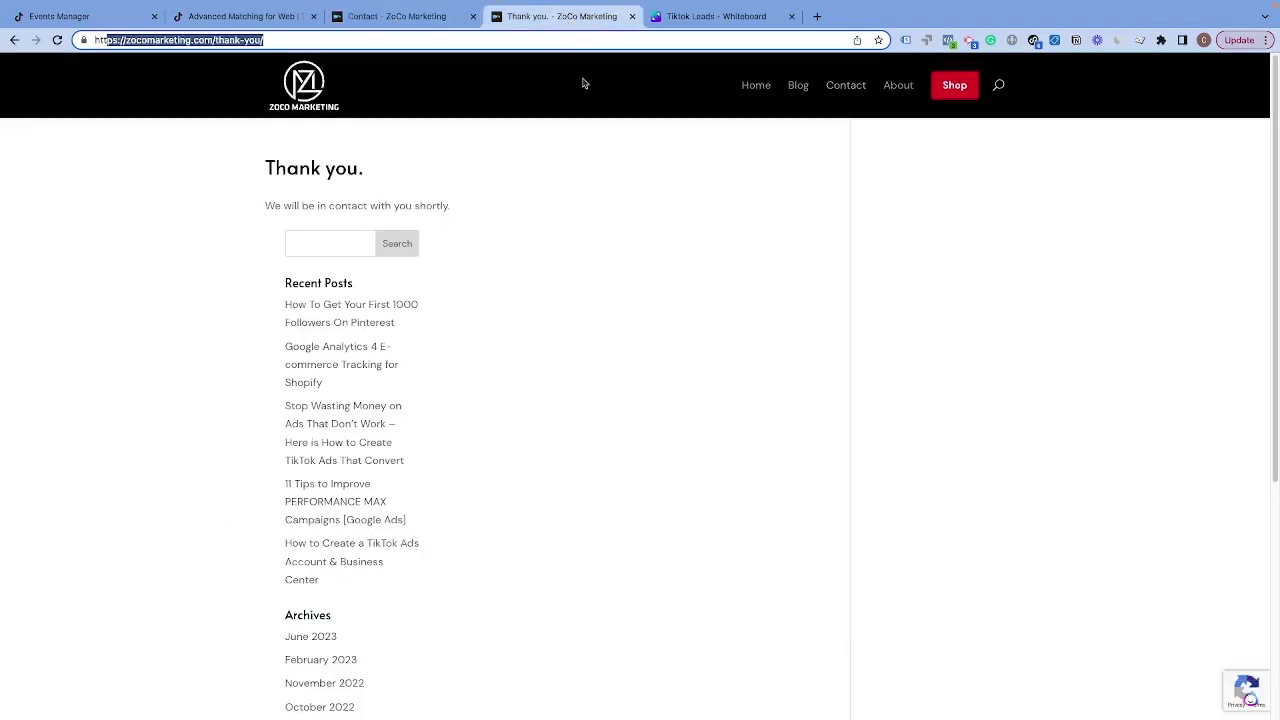
Step: Choose URL keywords as the tracking method for the Submit Form event and collapse its value and currency settings
click(690, 17)
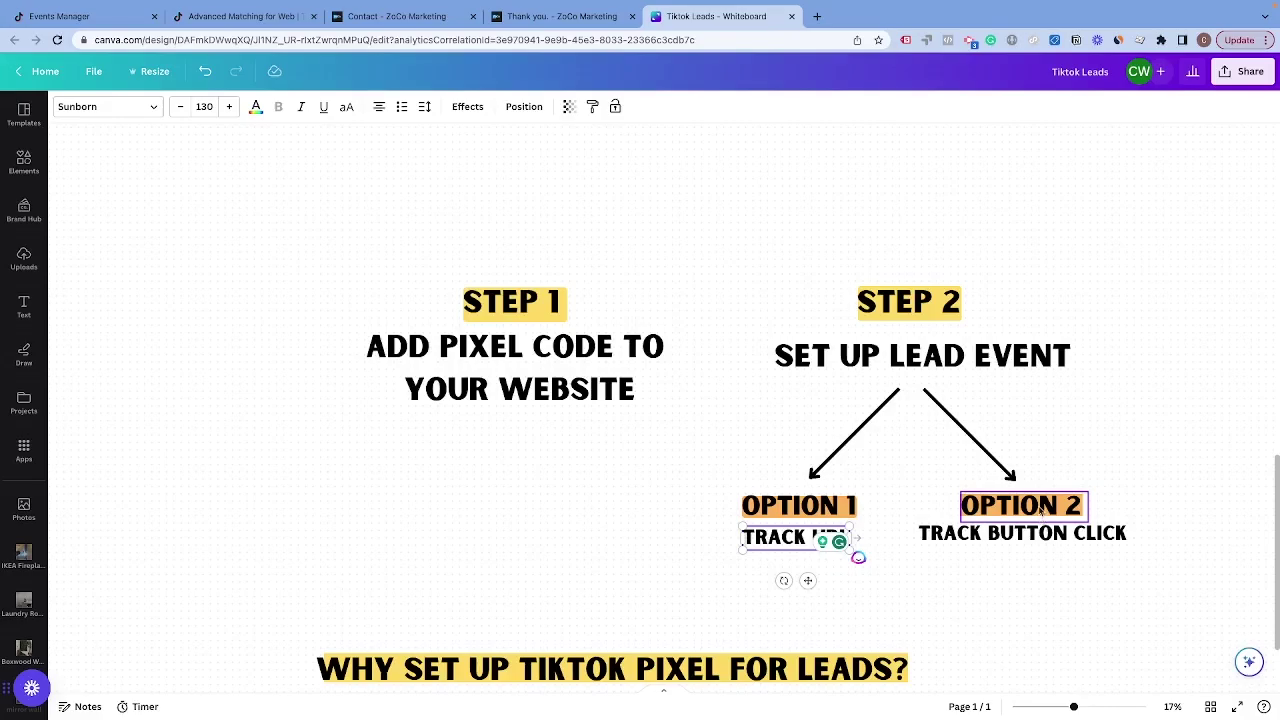
click(118, 22)
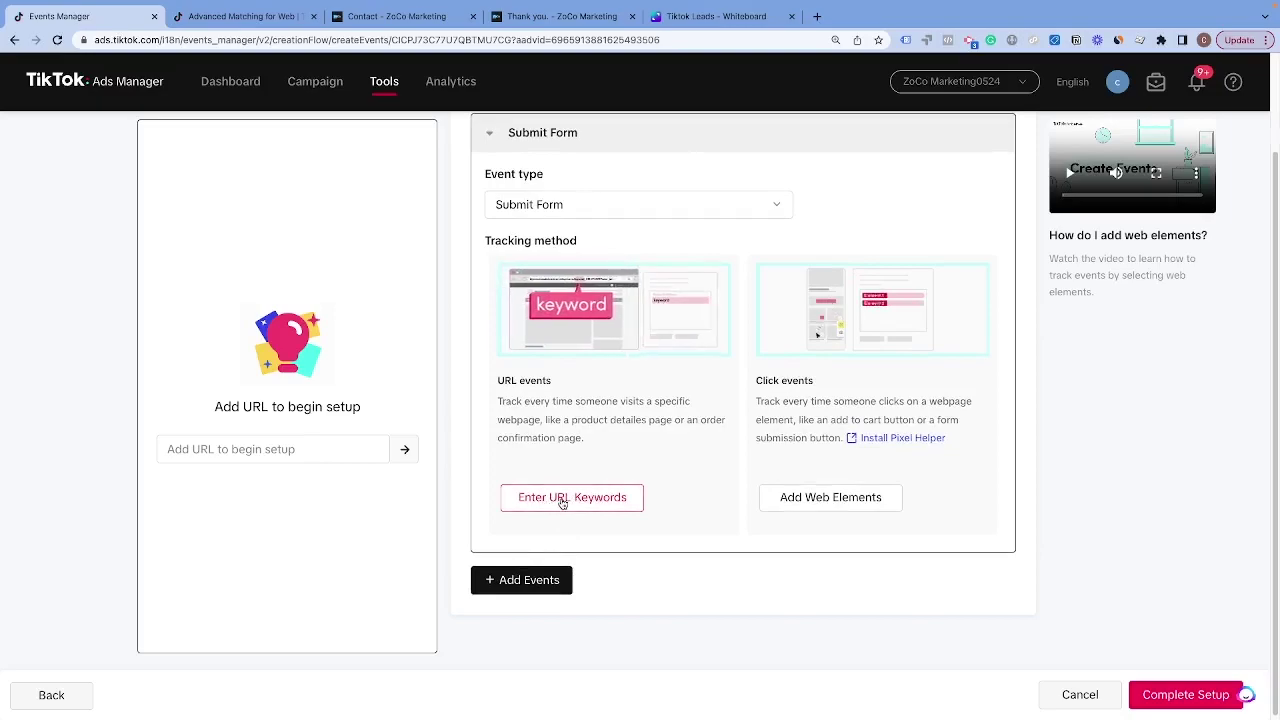
click(563, 498)
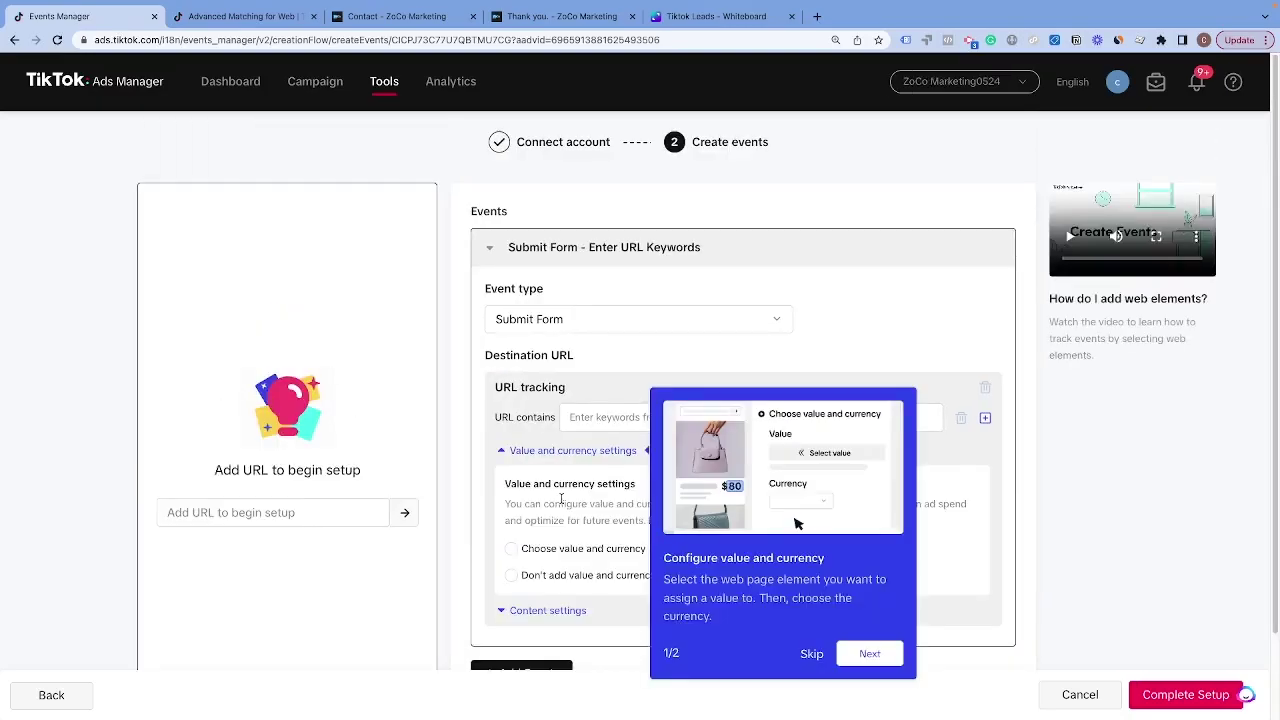
click(494, 451)
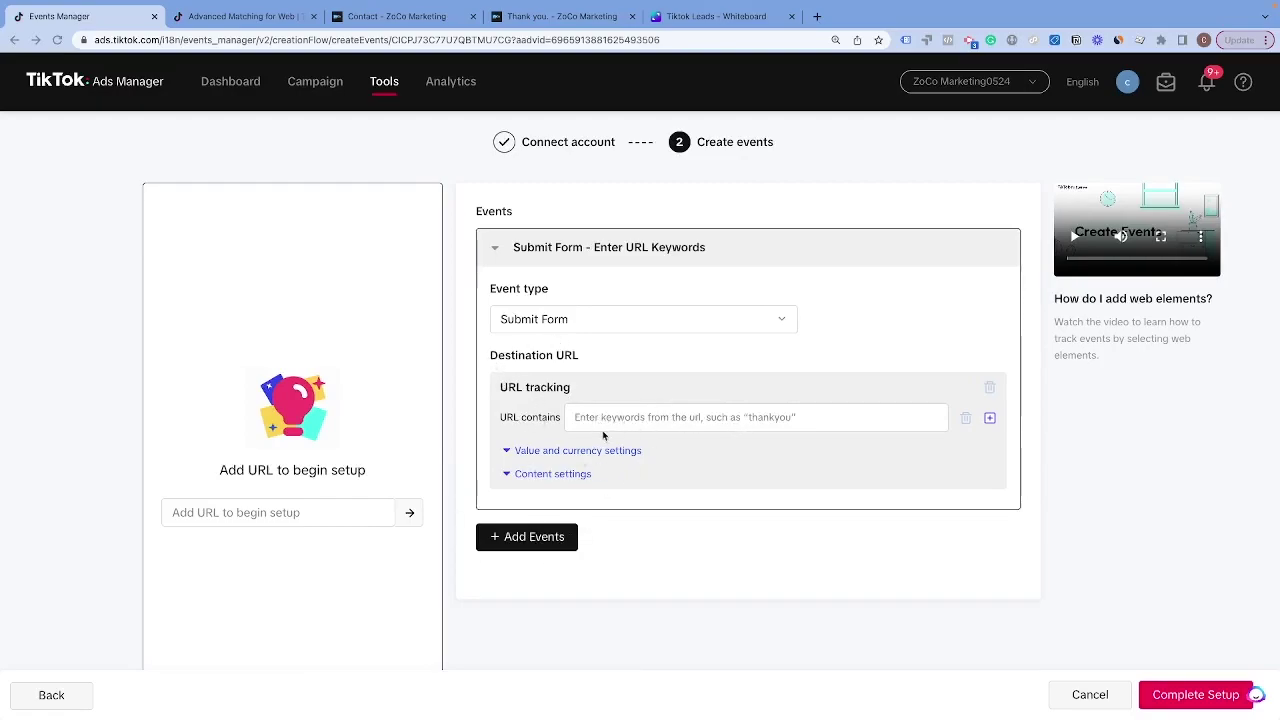
Step: Copy "thank-you" from the thank-you page's URL and enter it as the Submit Form event's URL keyword
click(386, 17)
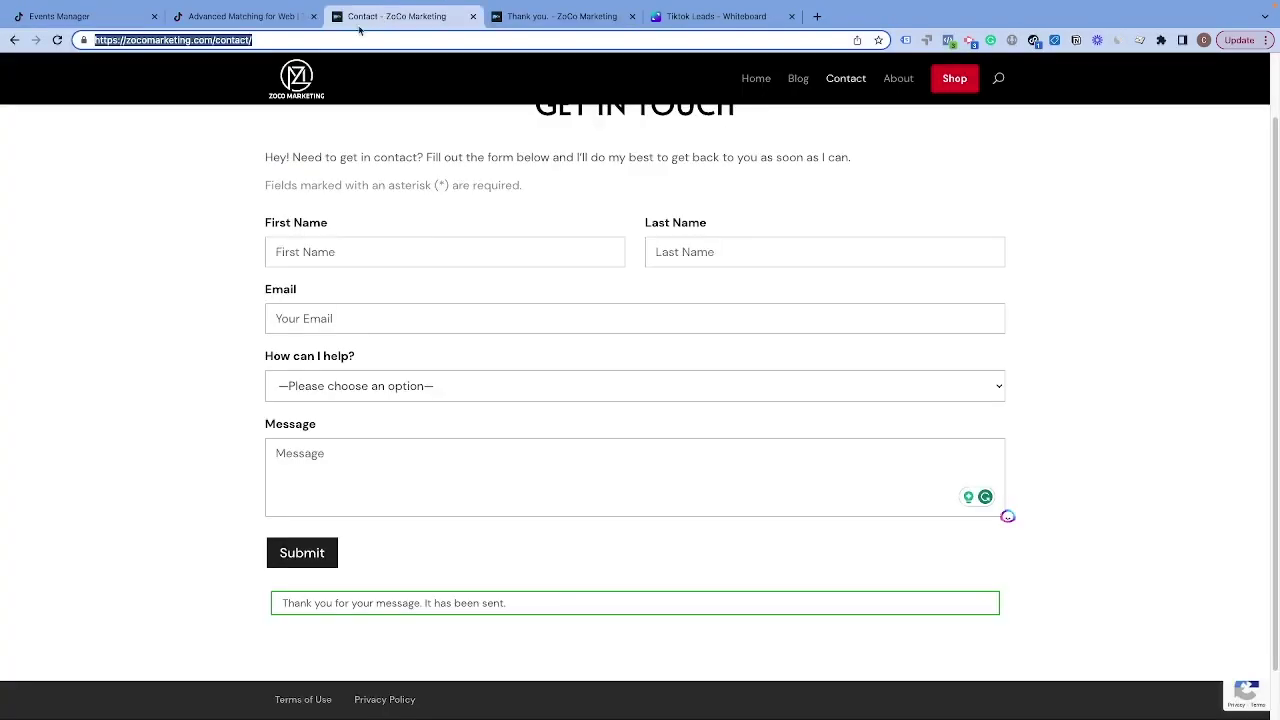
click(514, 18)
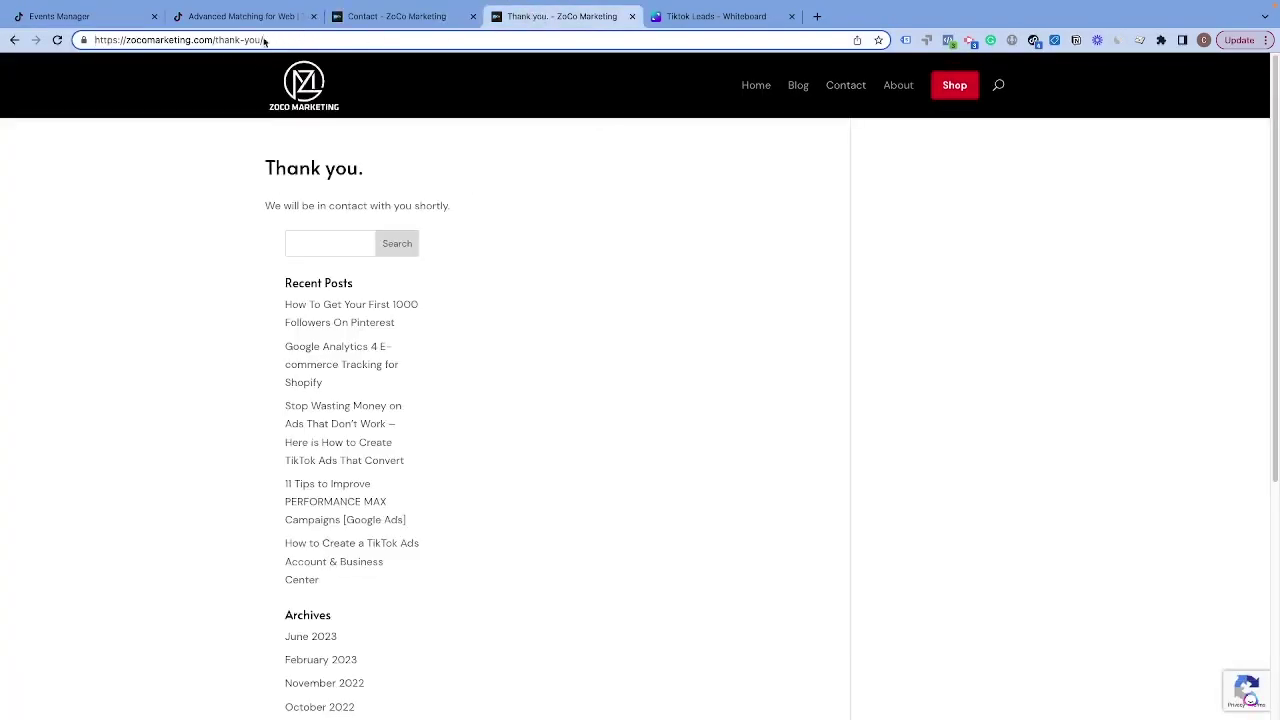
mouse_move(262, 40)
mouse_down()
mouse_move(216, 40)
mouse_move(263, 40)
mouse_up()
key(ctrl+c)
click(385, 16)
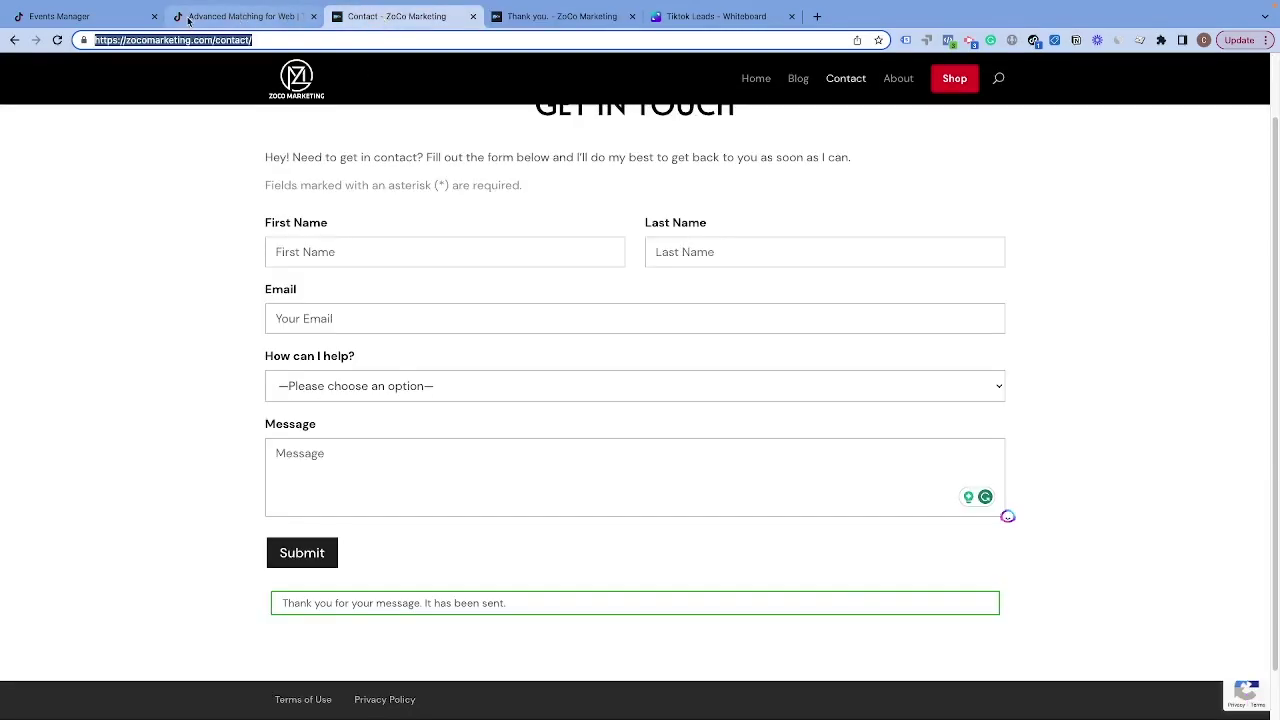
click(190, 18)
click(100, 18)
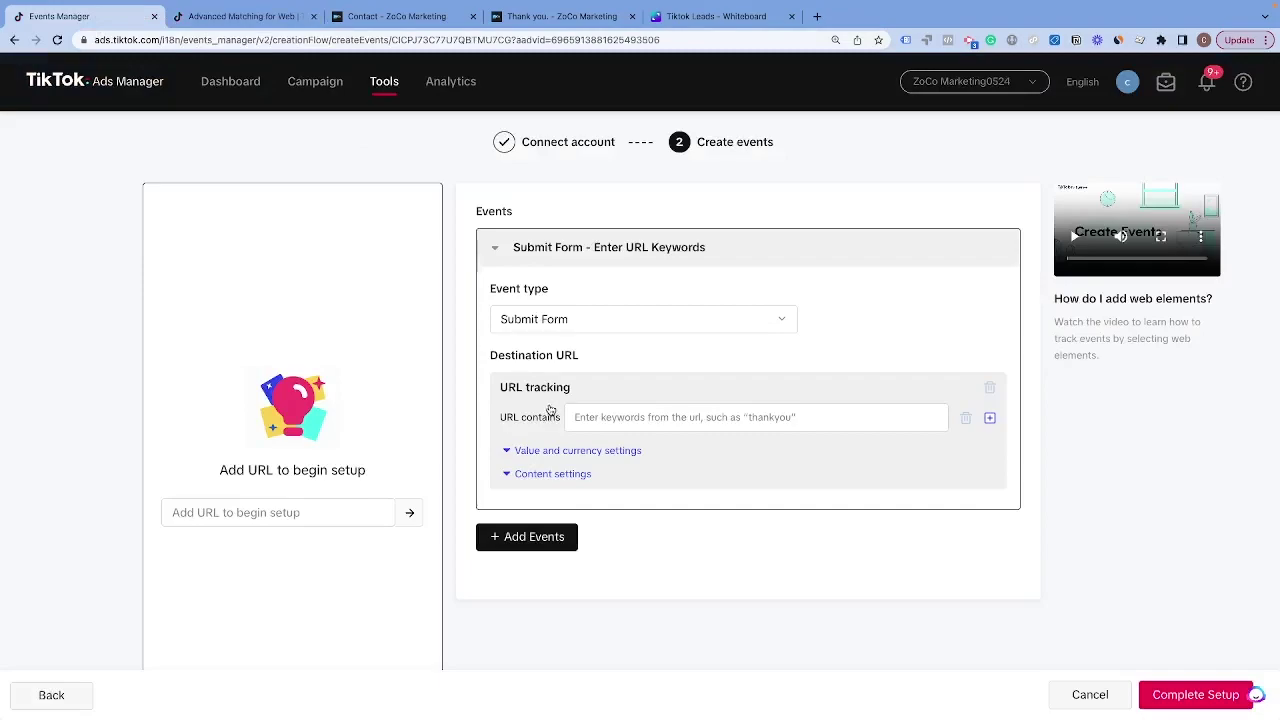
click(605, 417)
key(ctrl+v)
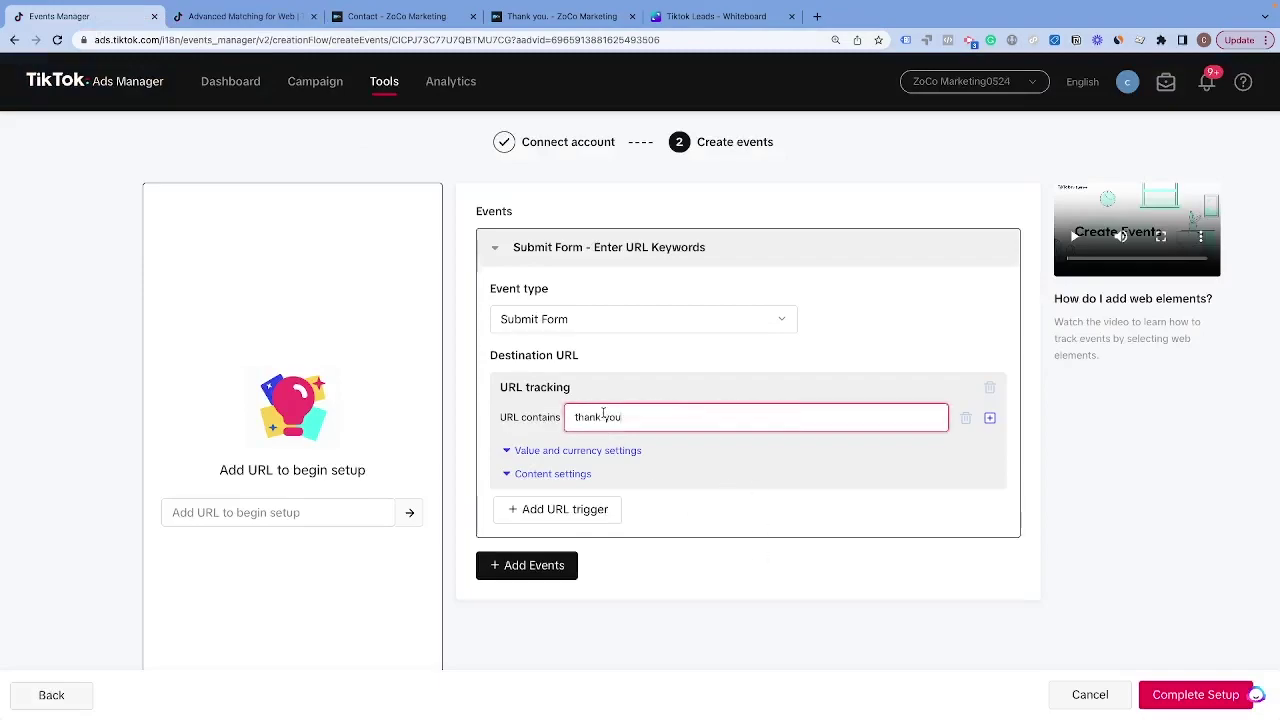
click(667, 497)
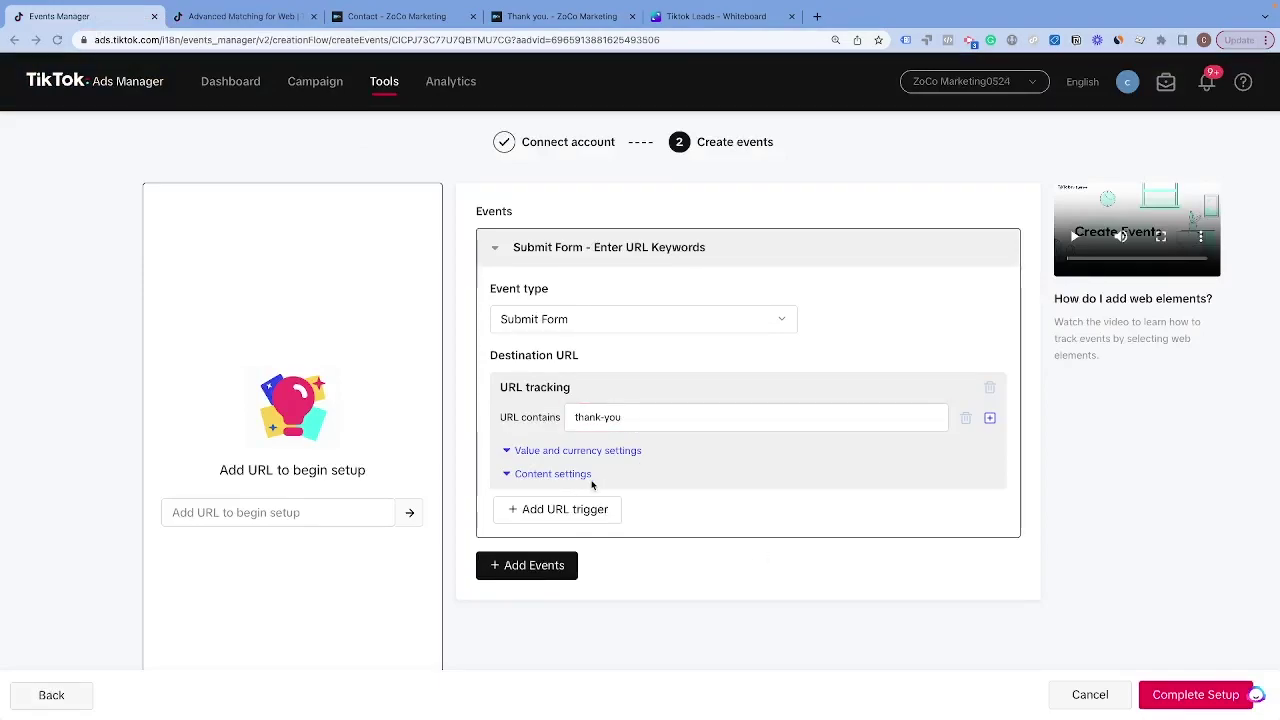
Step: Examine the value and currency settings and the content settings of the thank-you URL tracking rule
click(544, 452)
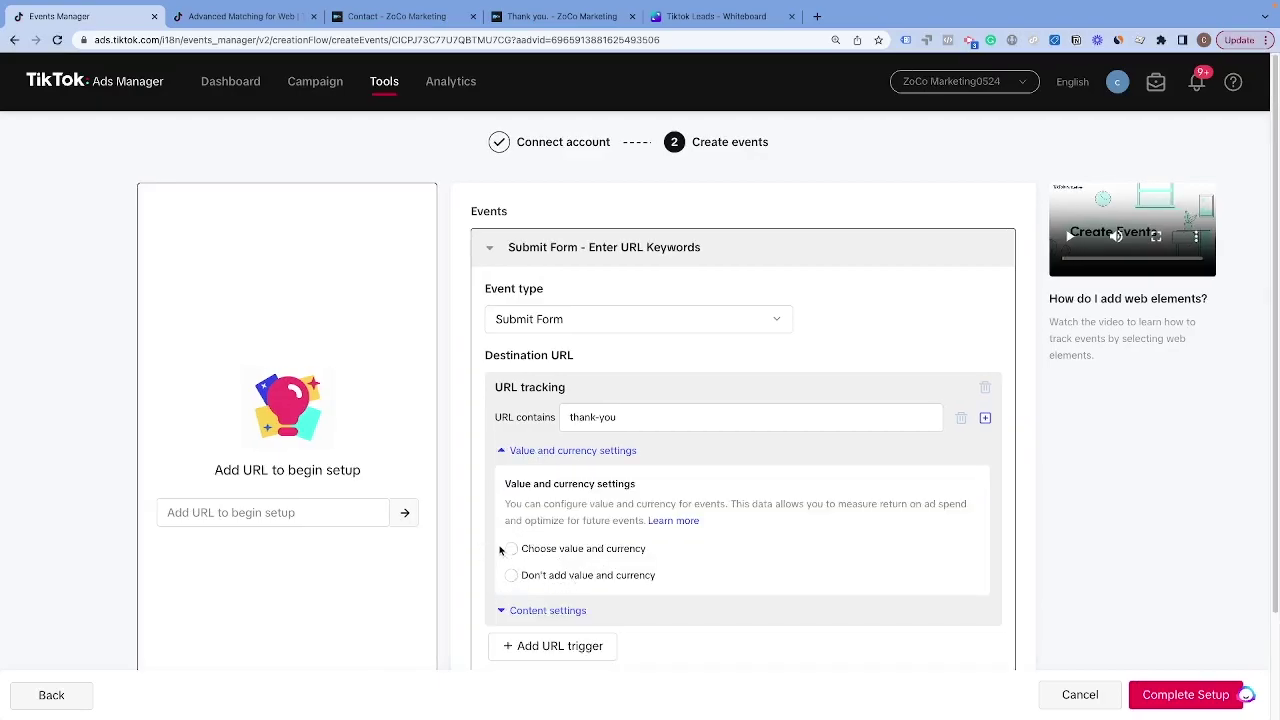
click(502, 452)
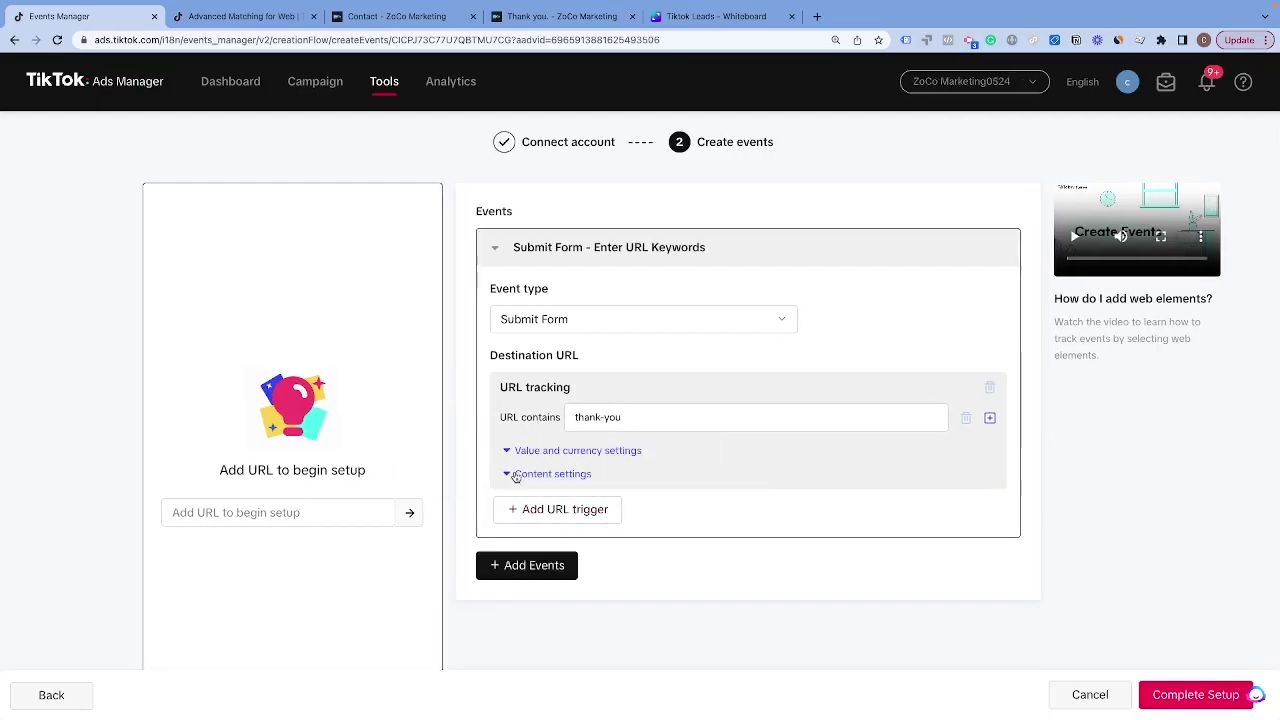
click(515, 475)
scroll(515, 480, down, 1)
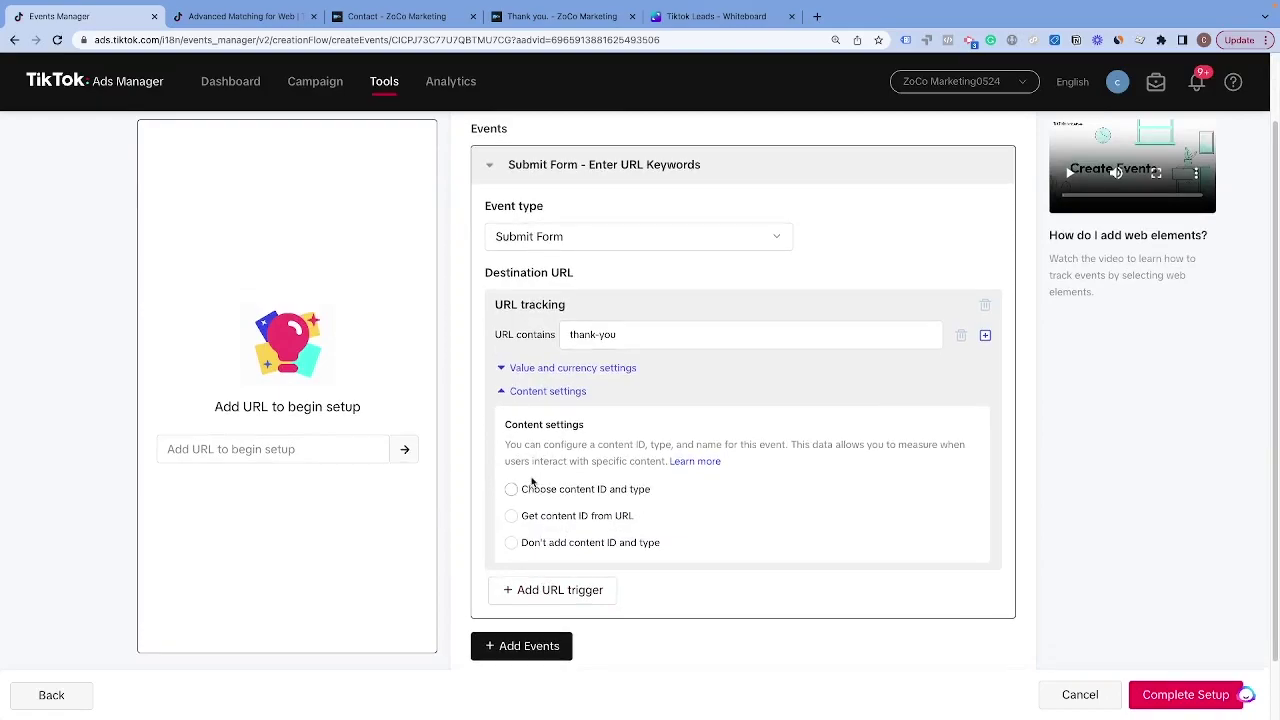
click(504, 398)
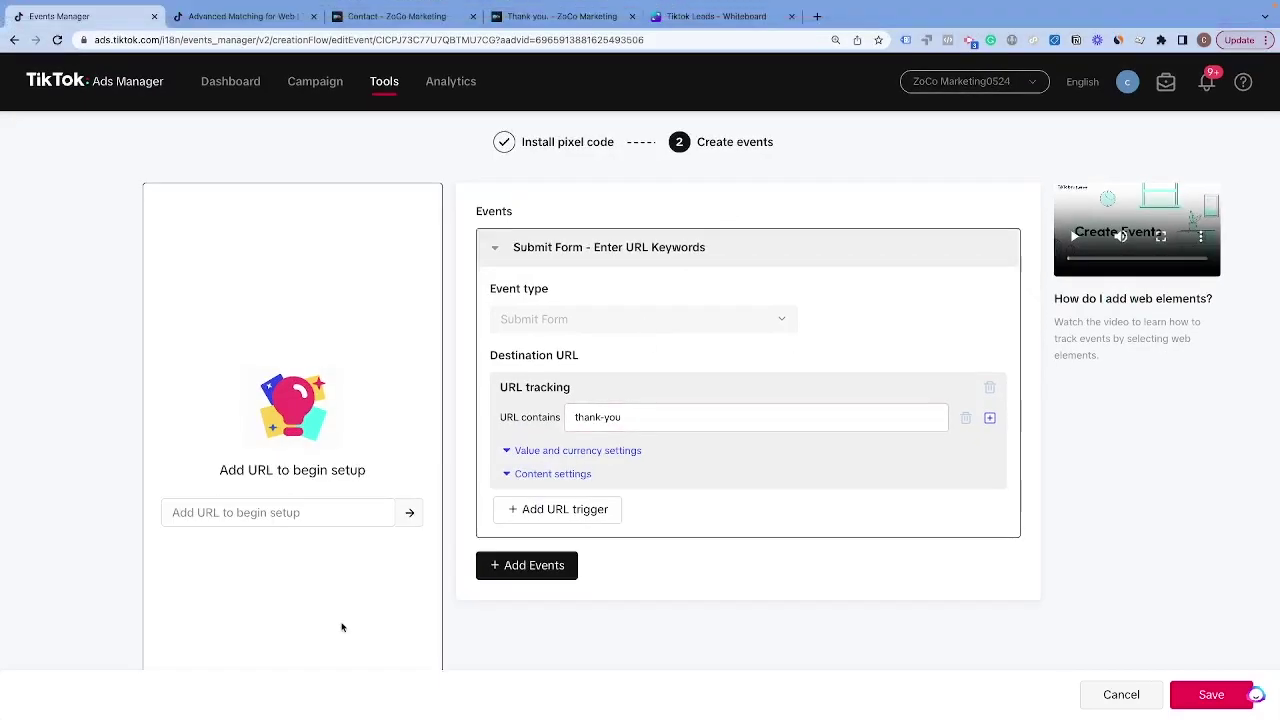
Step: Add a second event of type Submit Form that tracks clicks on web elements
click(535, 566)
scroll(495, 541, down, 2)
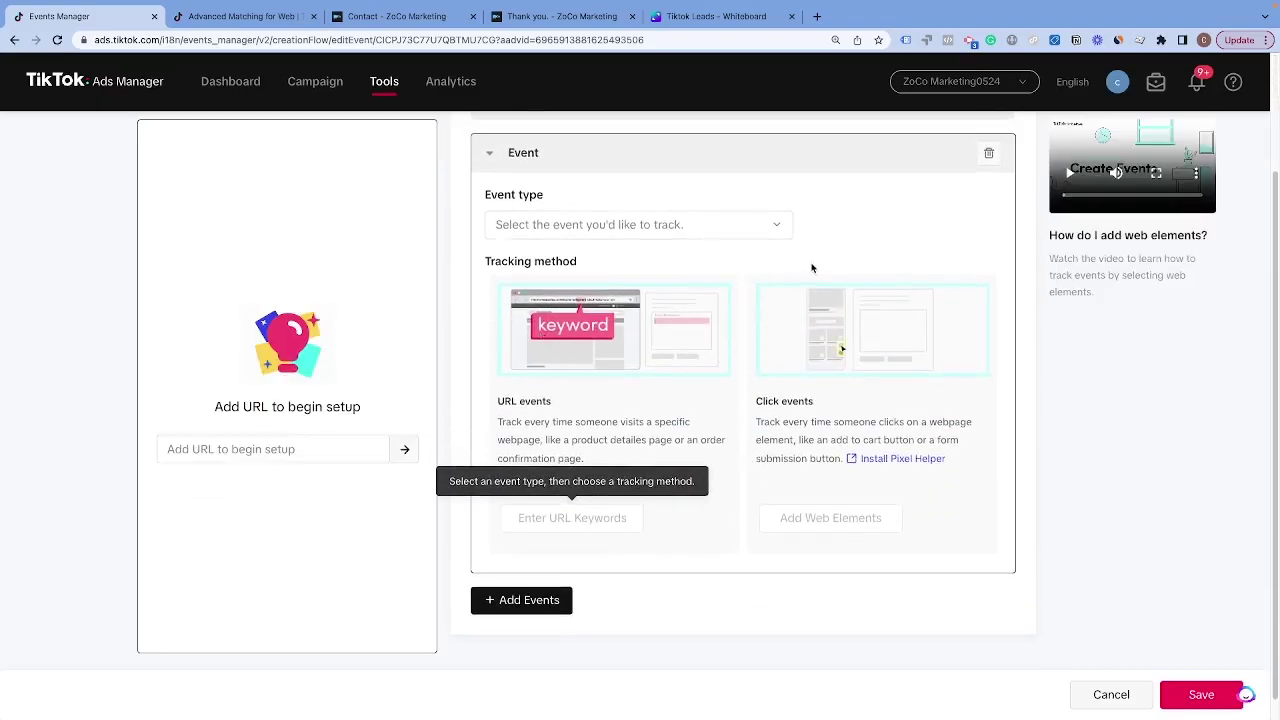
click(757, 226)
scroll(590, 343, down, 2)
scroll(591, 343, down, 3)
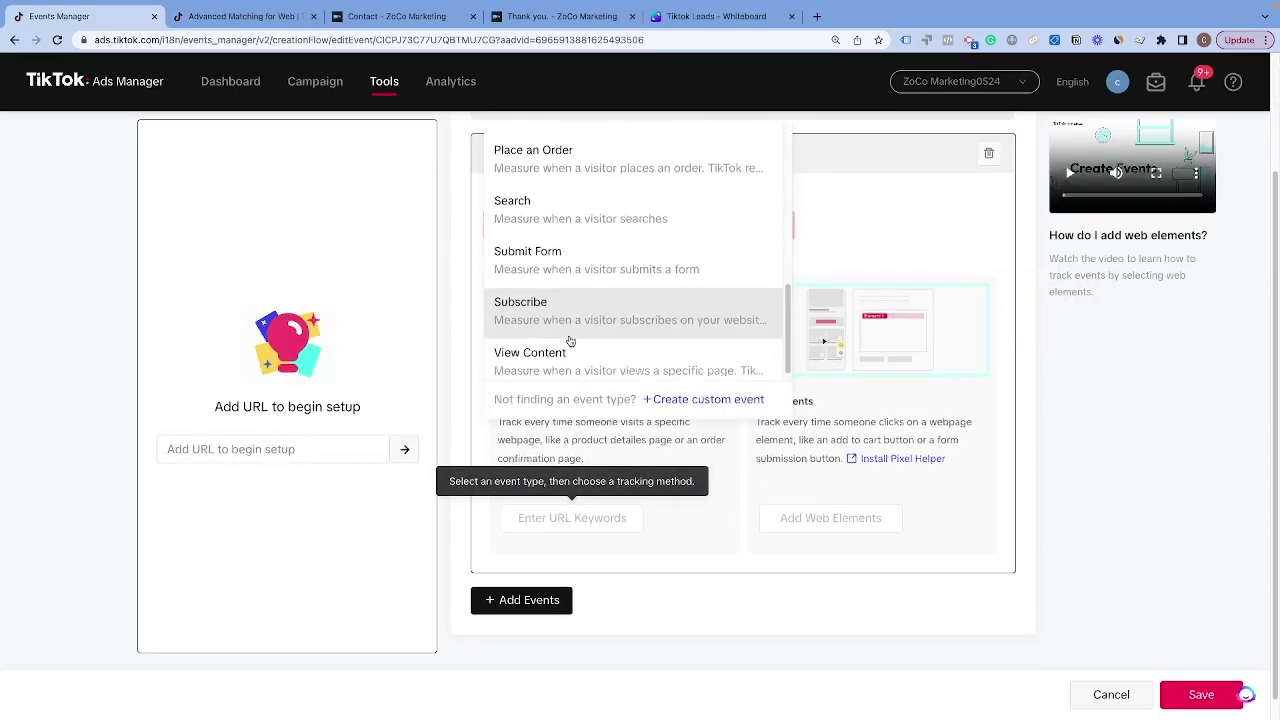
click(550, 260)
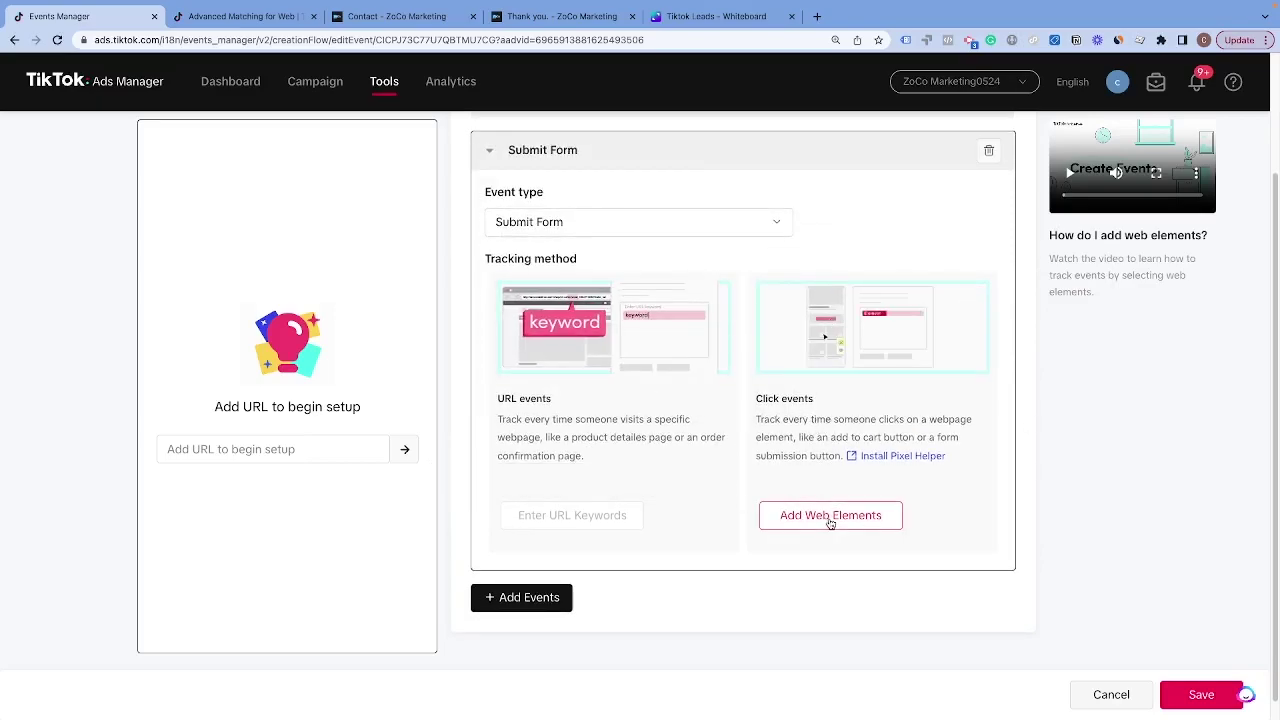
click(829, 517)
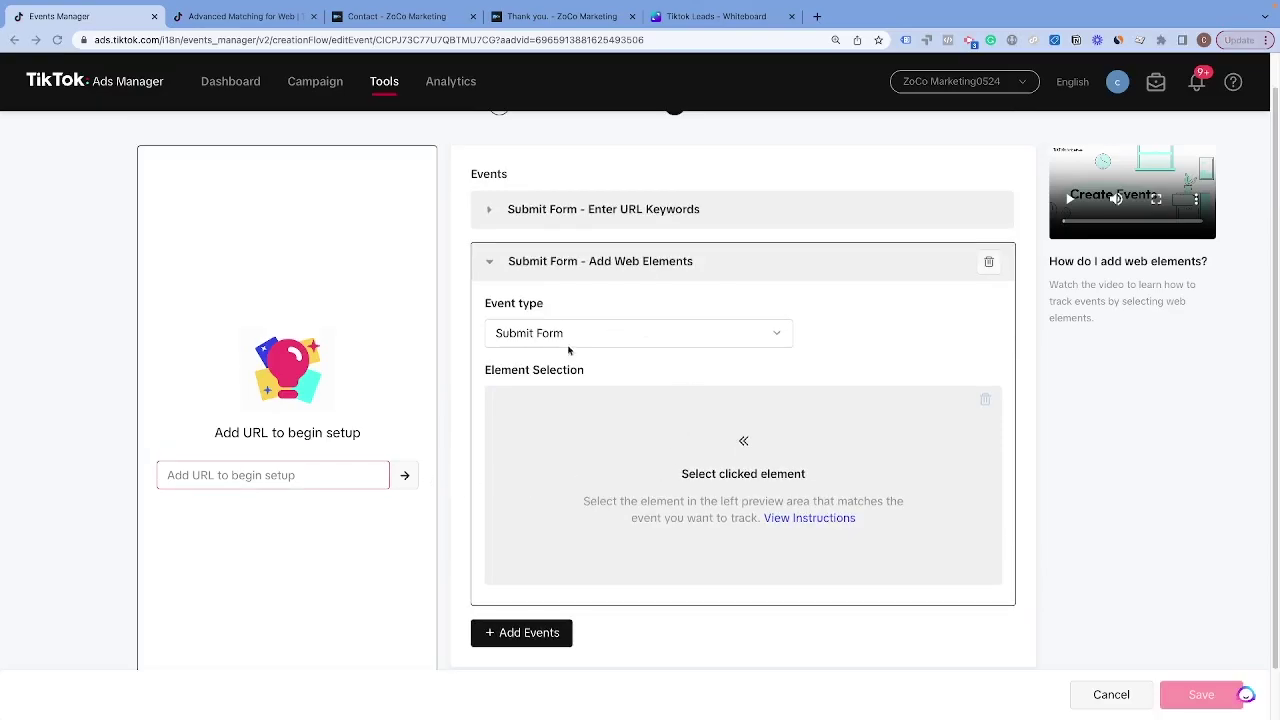
click(392, 17)
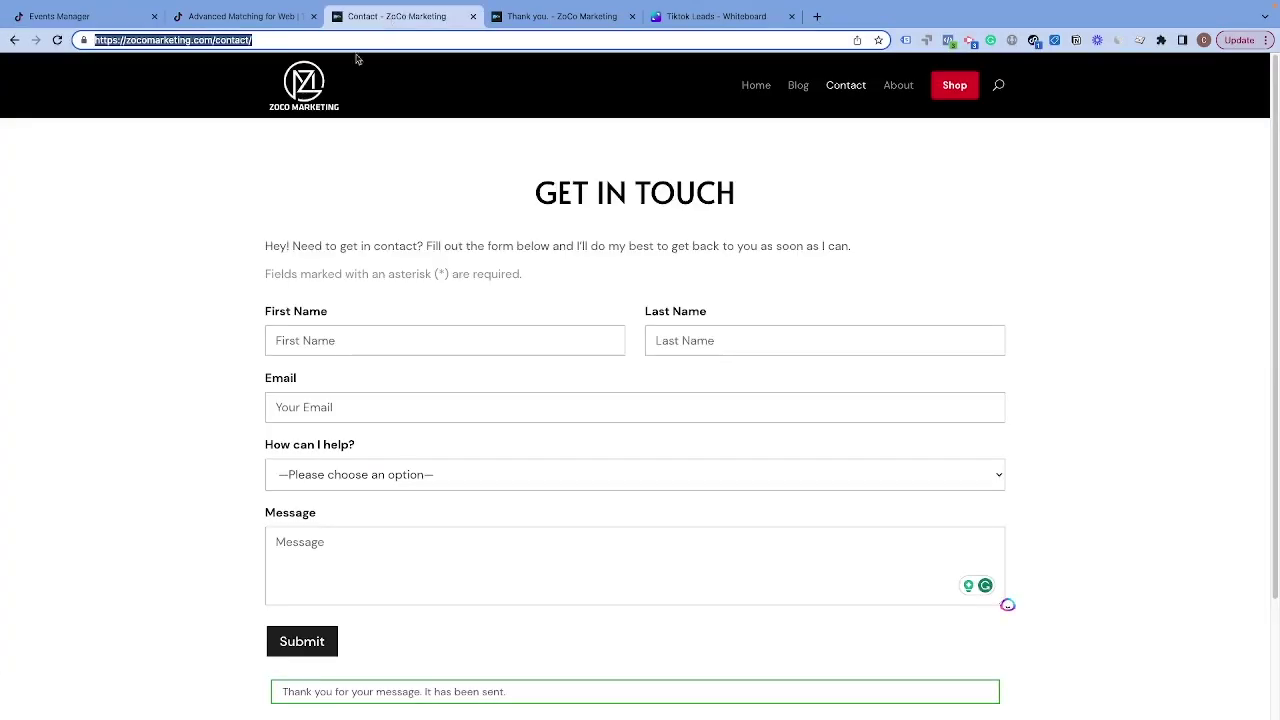
scroll(416, 463, down, 1)
scroll(416, 463, up, 1)
click(274, 40)
drag(274, 40, 95, 40)
key(ctrl+c)
click(242, 17)
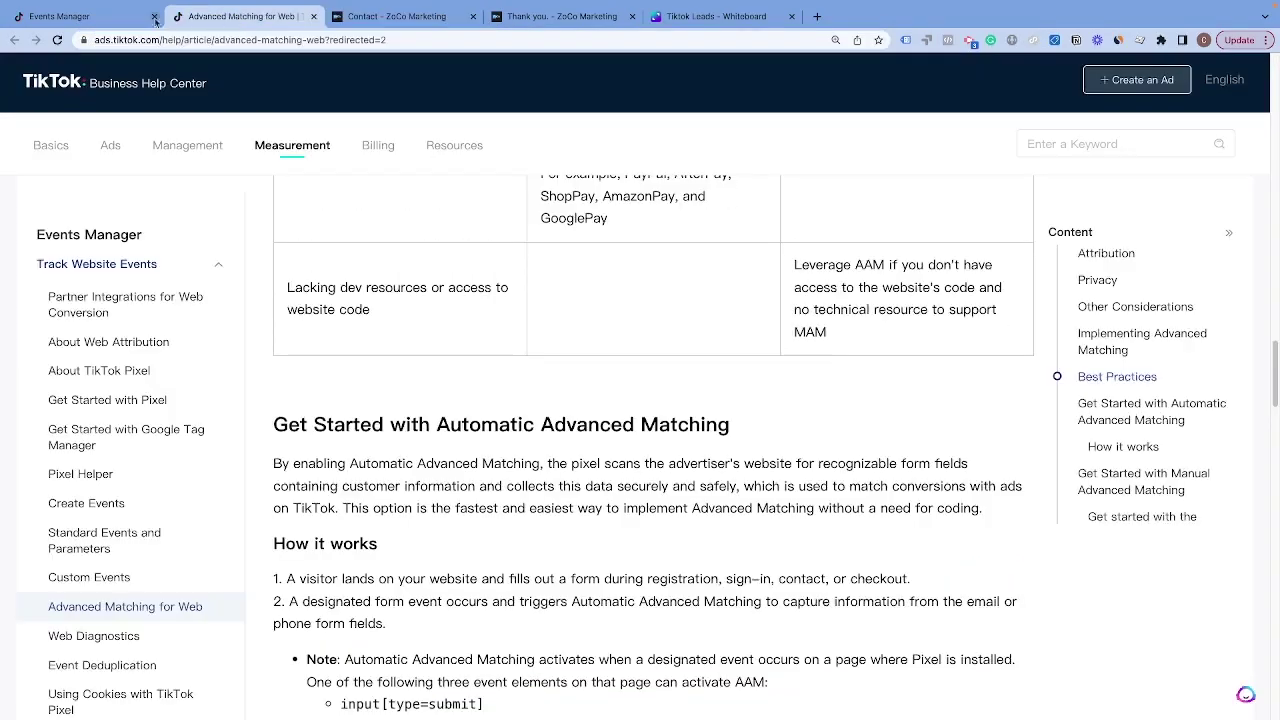
click(60, 17)
click(244, 477)
key(ctrl+v)
click(405, 476)
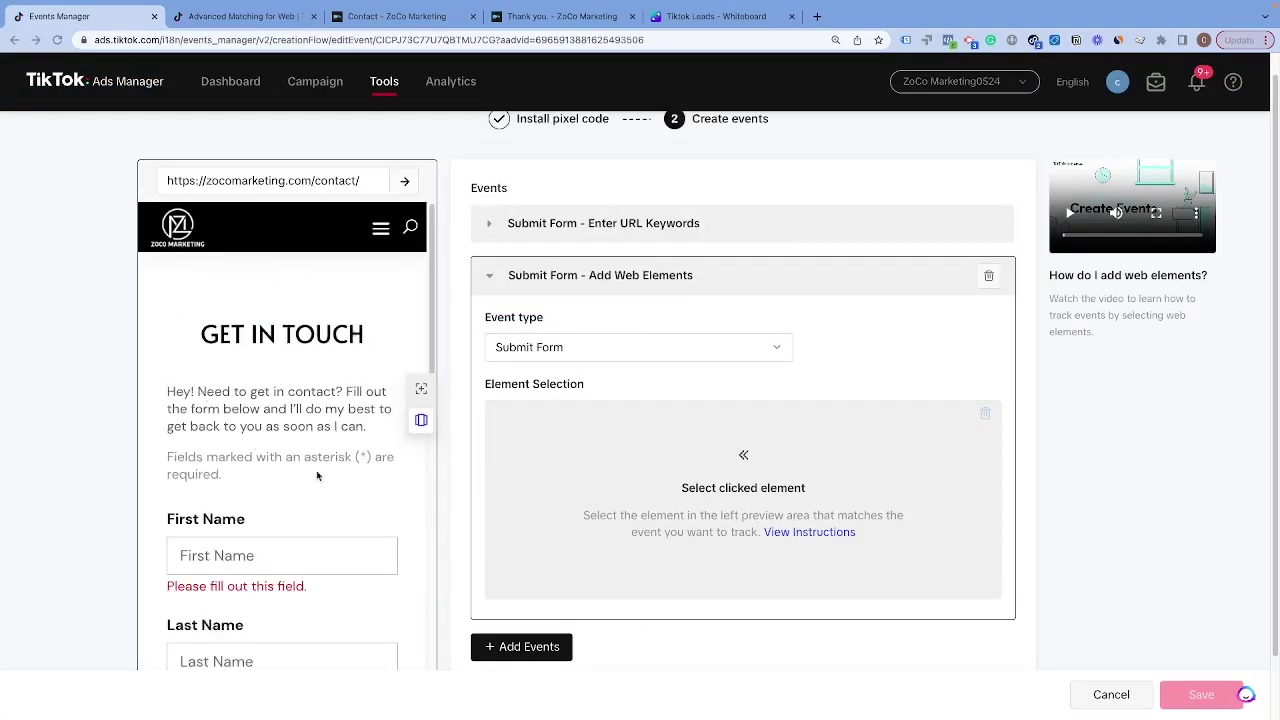
Step: Turn on element selection in the preview and add the contact form's Submit button as the tracked element
scroll(293, 363, down, 5)
scroll(363, 377, up, 6)
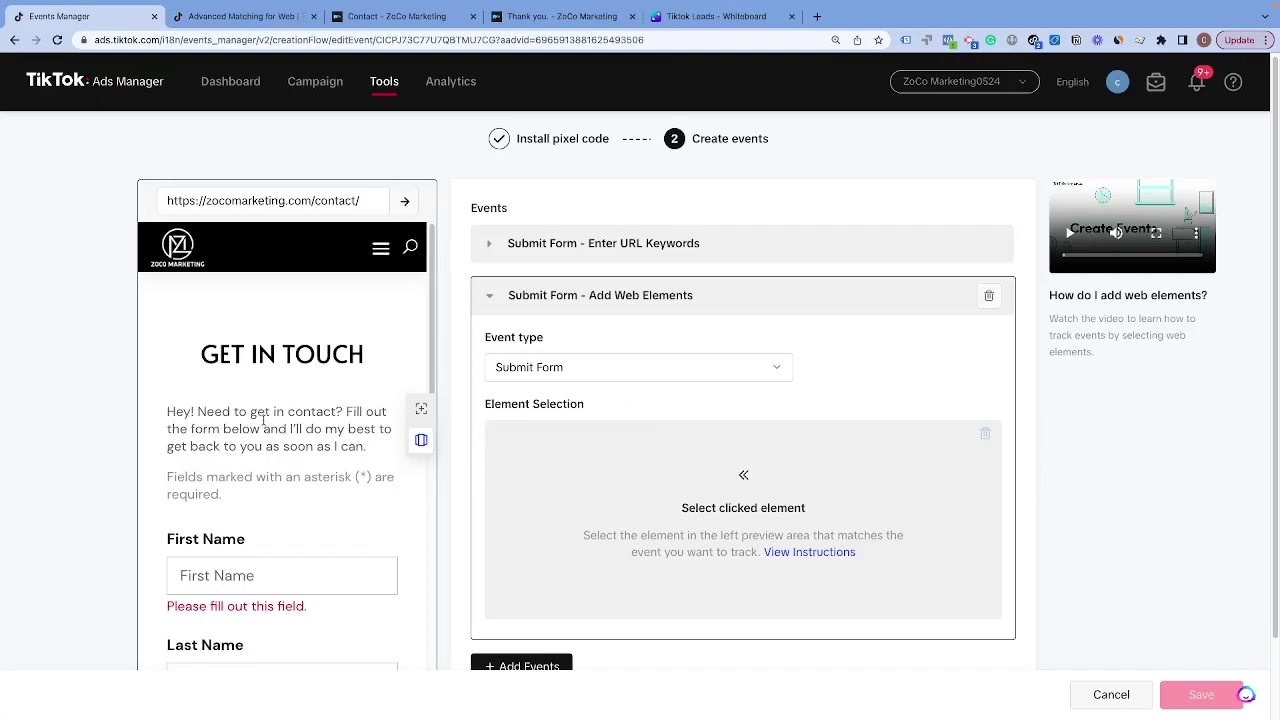
click(421, 409)
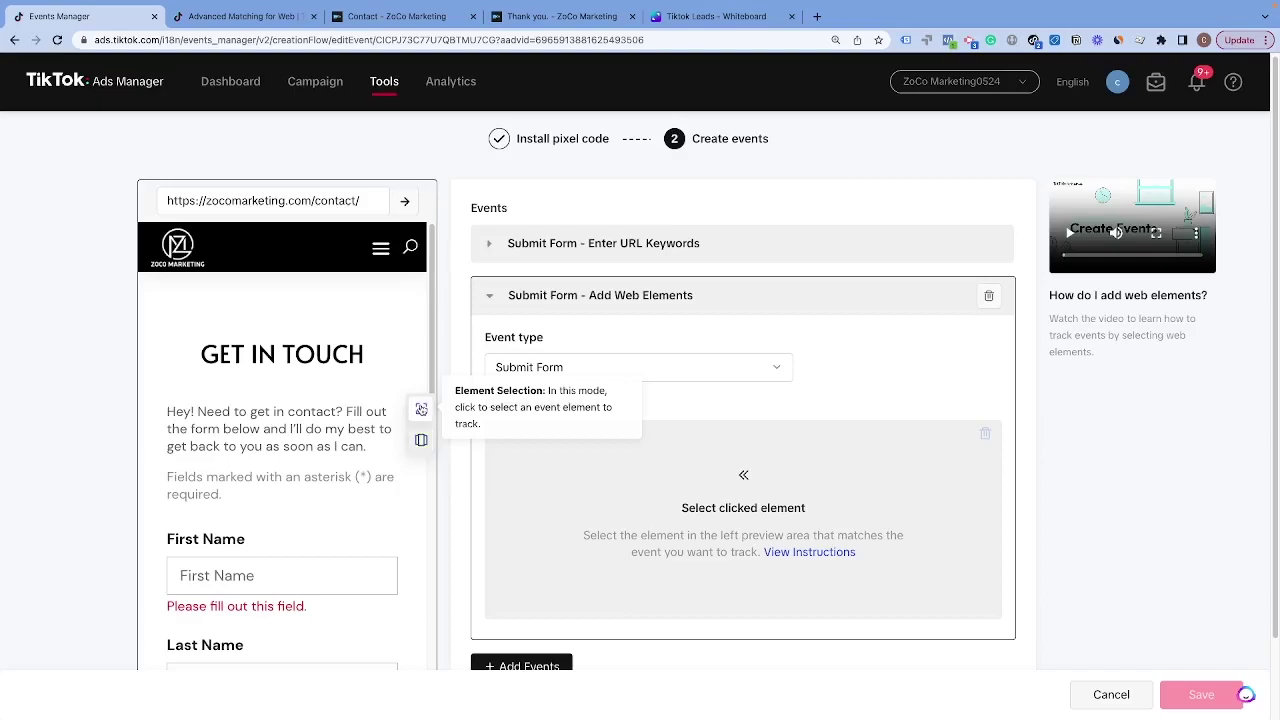
scroll(300, 430, down, 8)
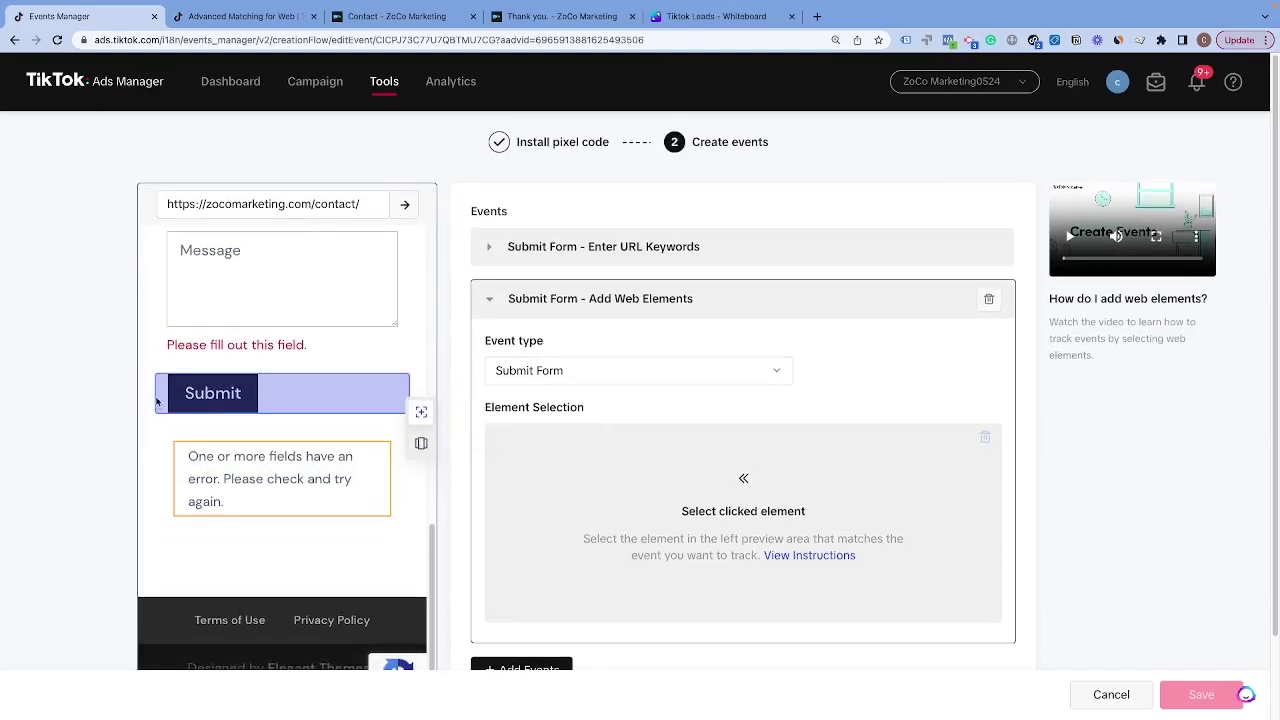
click(222, 400)
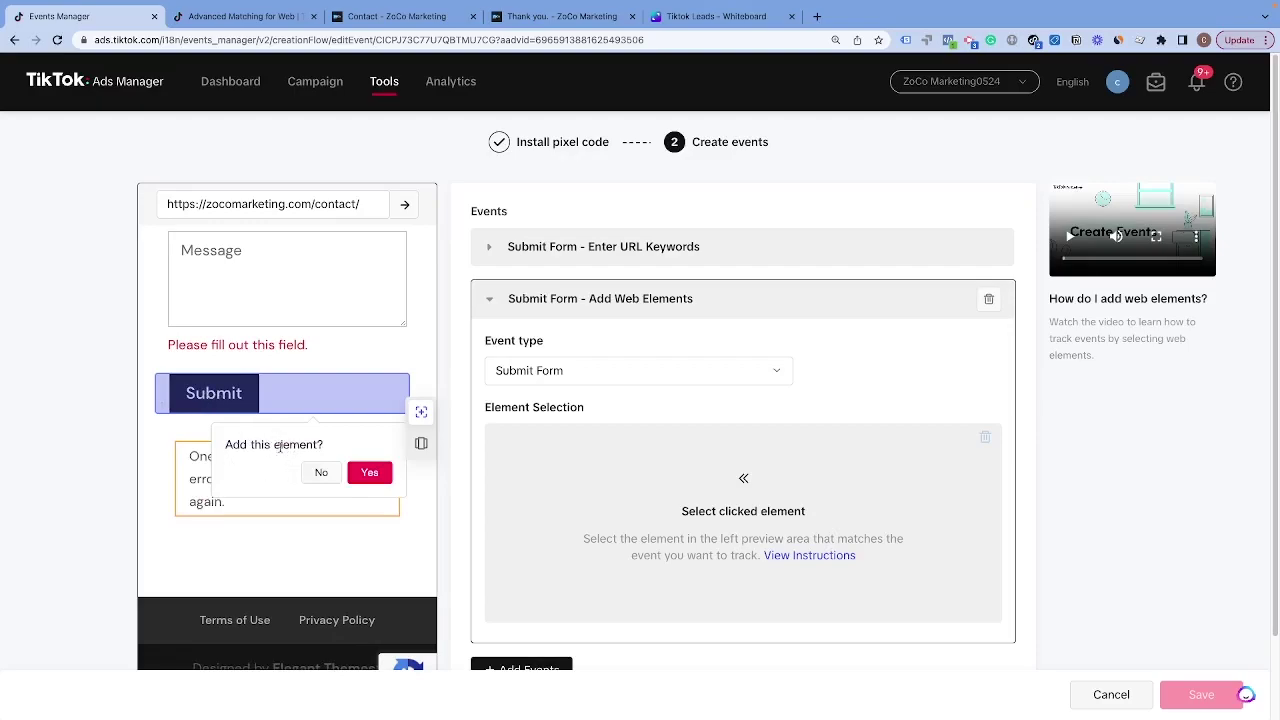
click(369, 472)
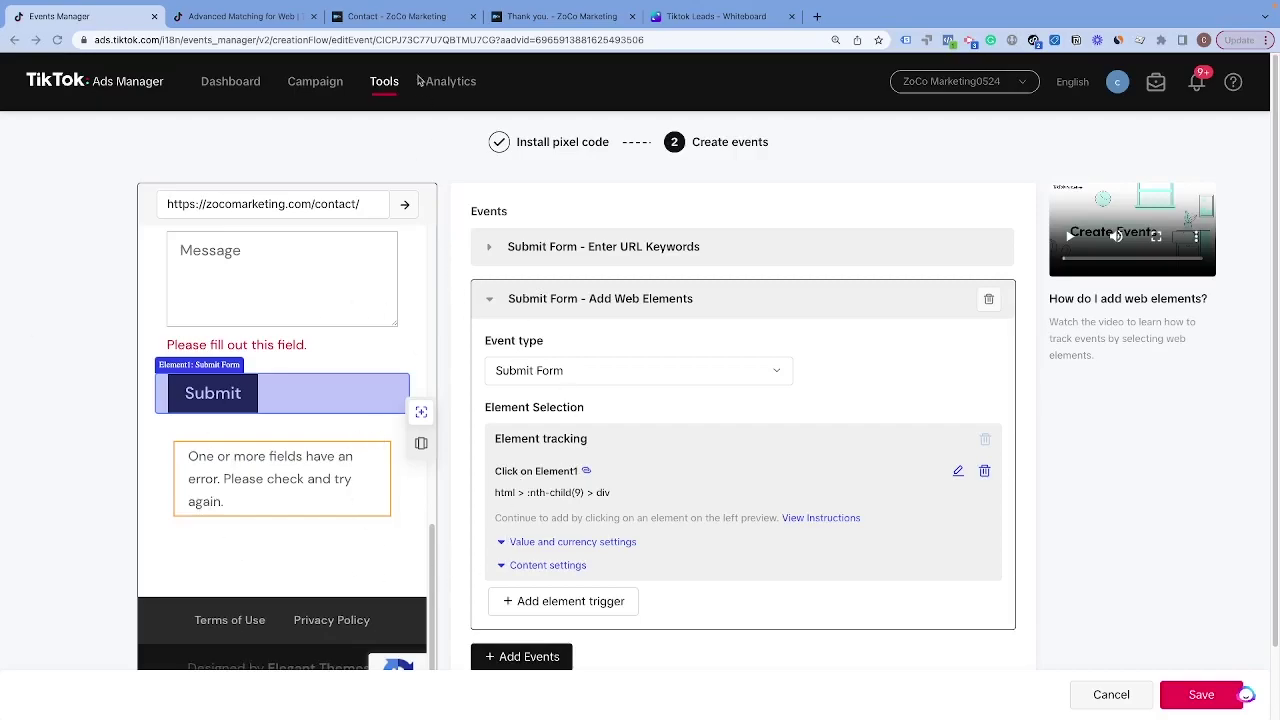
Step: Review the Track URL and Track Button Click options on the Canva whiteboard
click(679, 19)
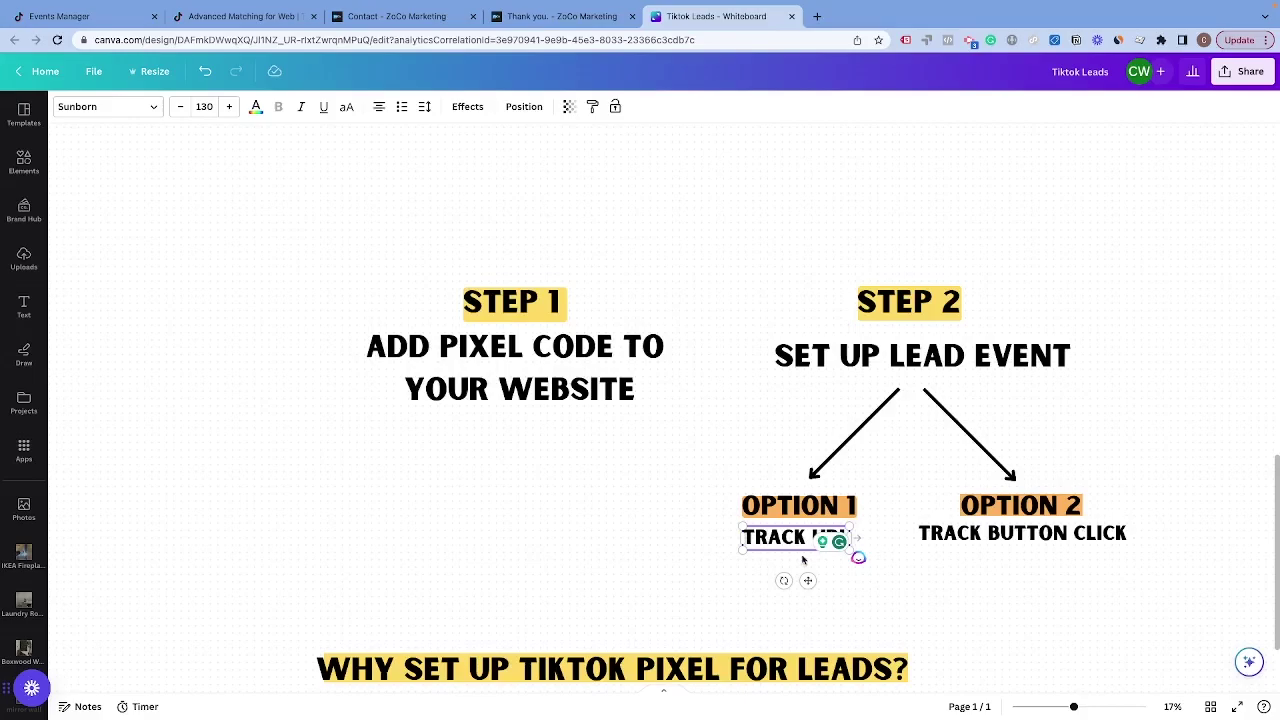
click(878, 530)
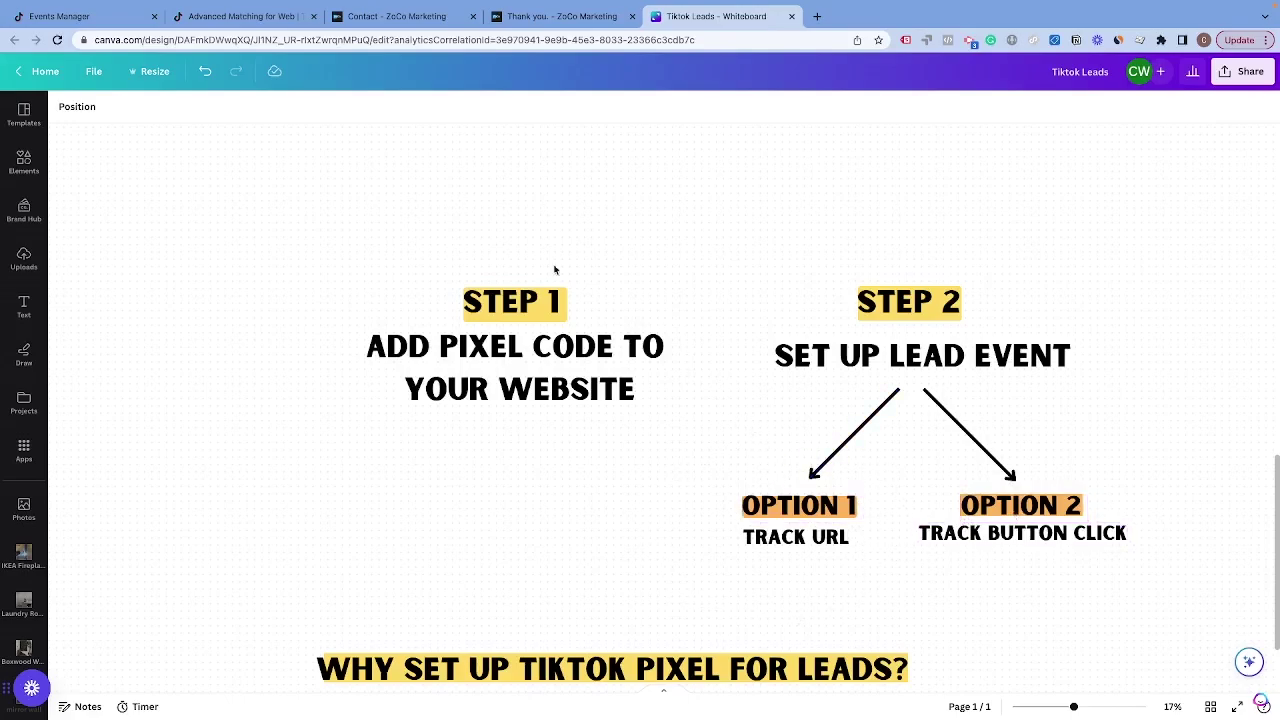
Step: Save the Submit Form events in Events Manager and check the pixel's event list
click(60, 16)
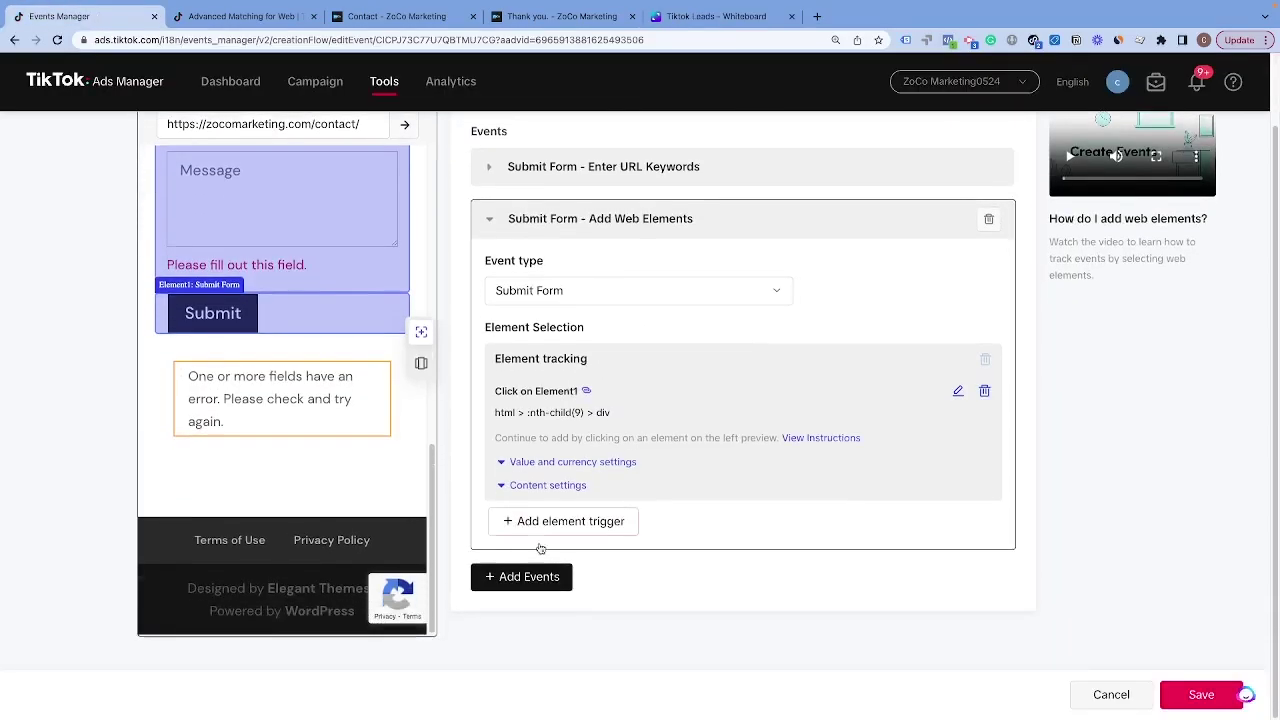
click(1192, 705)
scroll(365, 405, down, 1)
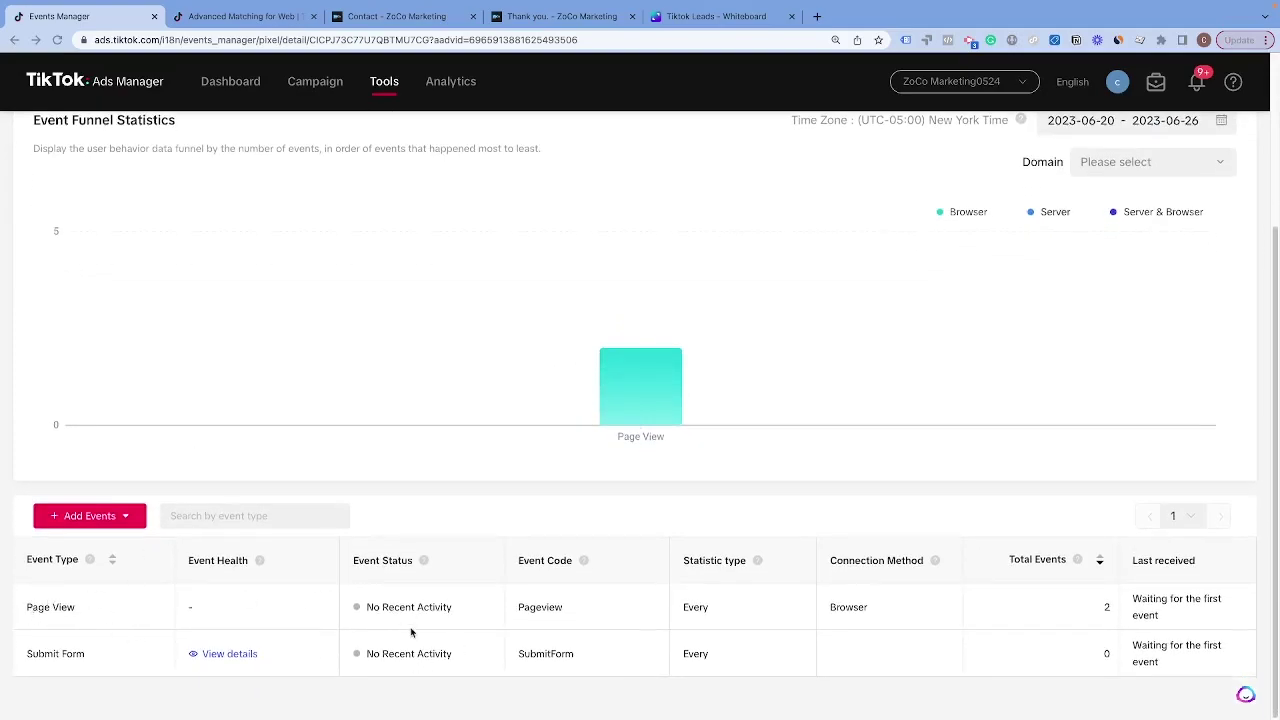
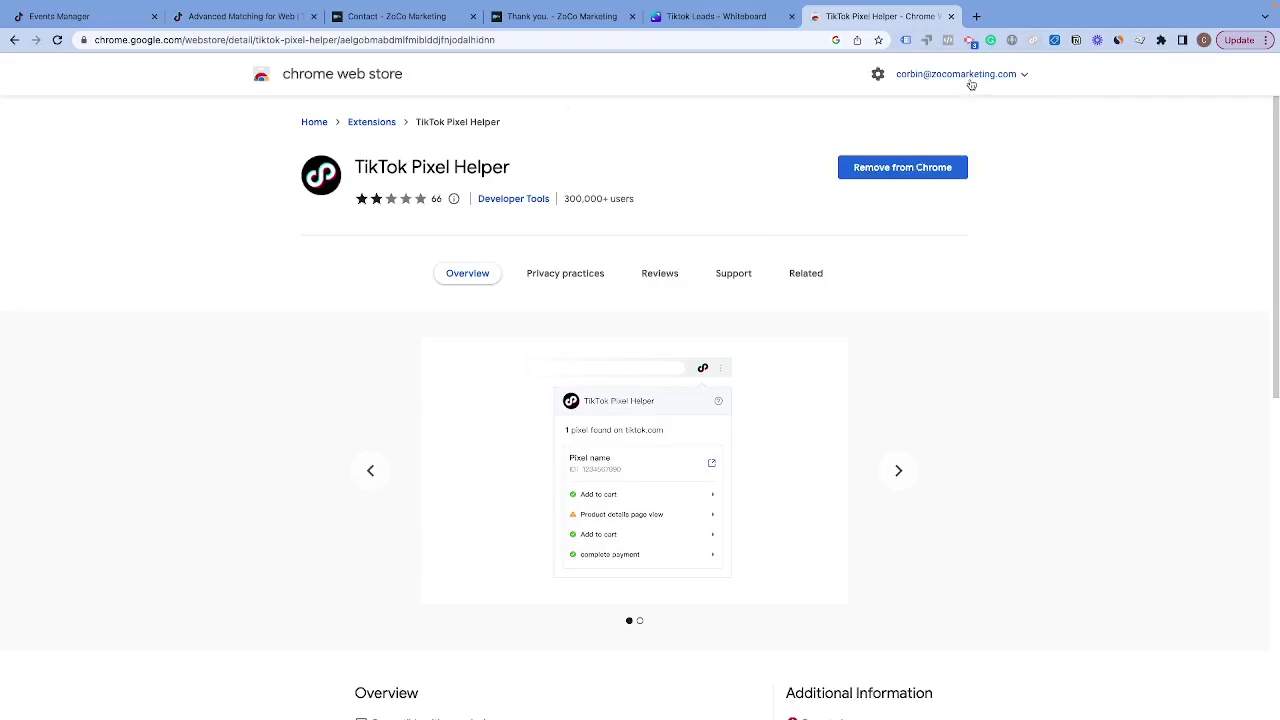
Step: Check the Test Form page with the TikTok Pixel Helper and read its notice for the Lead Pixel Wordpress pixel
click(1034, 41)
click(666, 88)
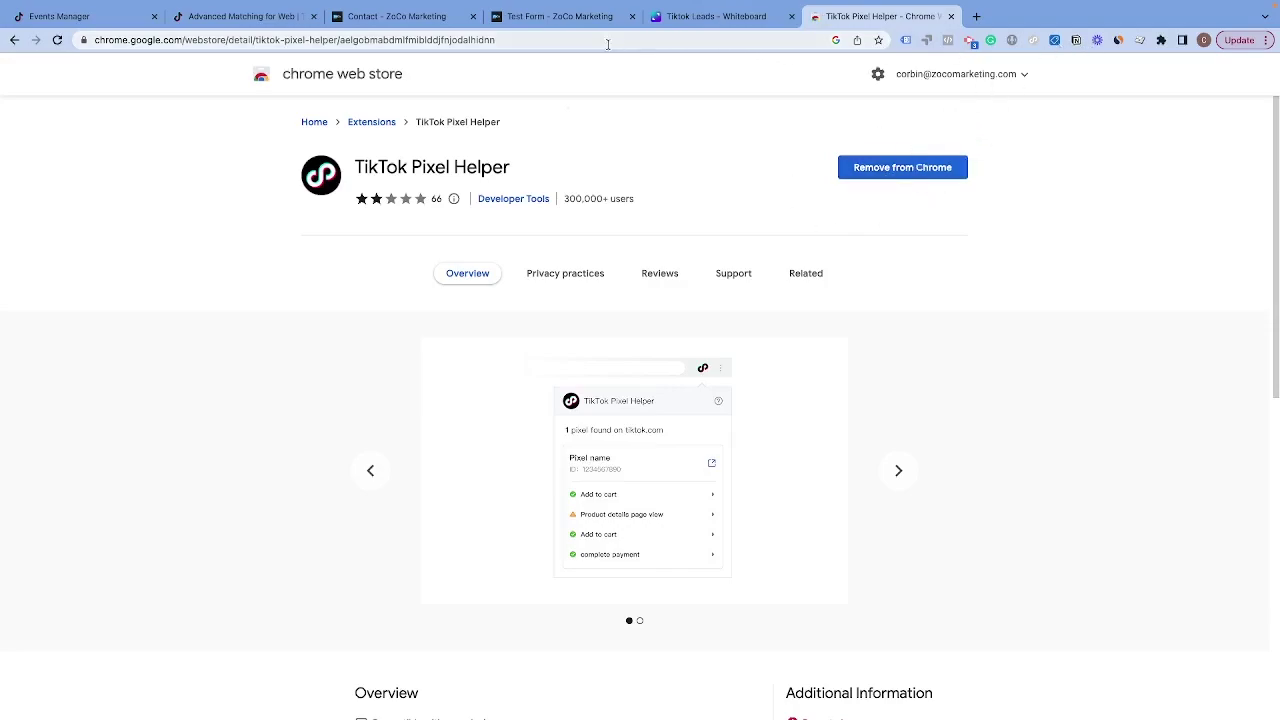
click(540, 24)
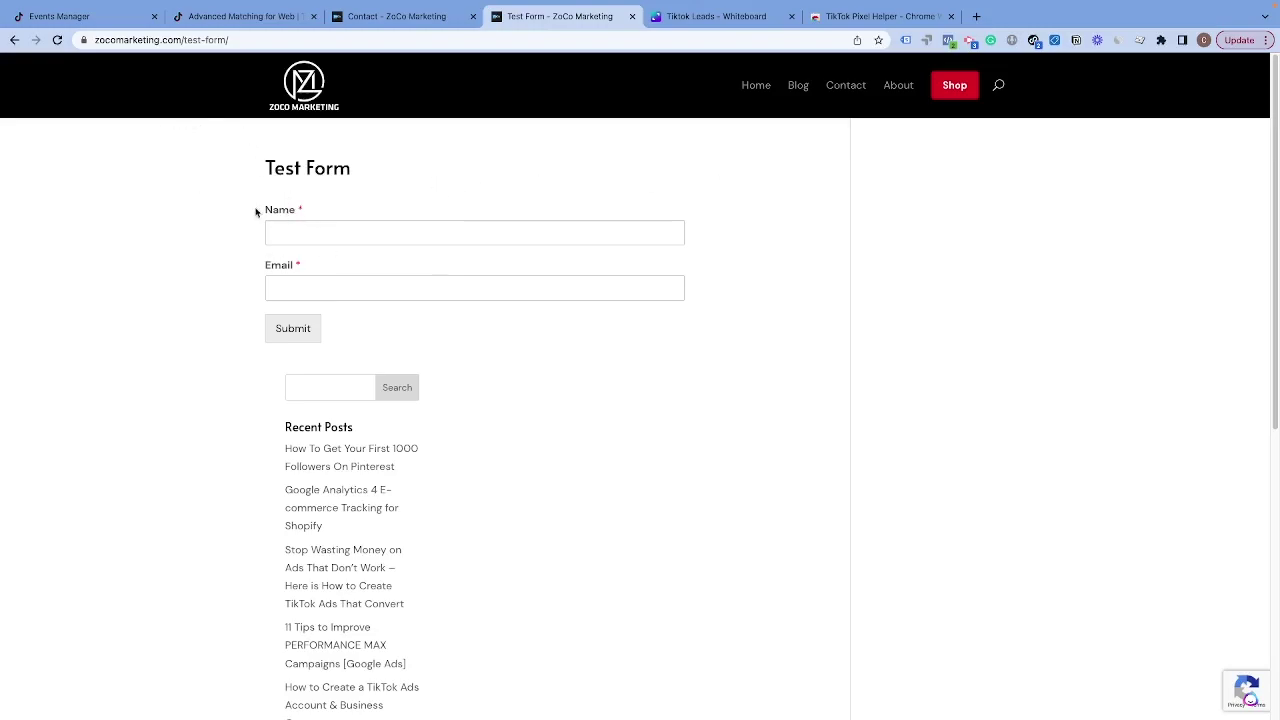
click(1034, 41)
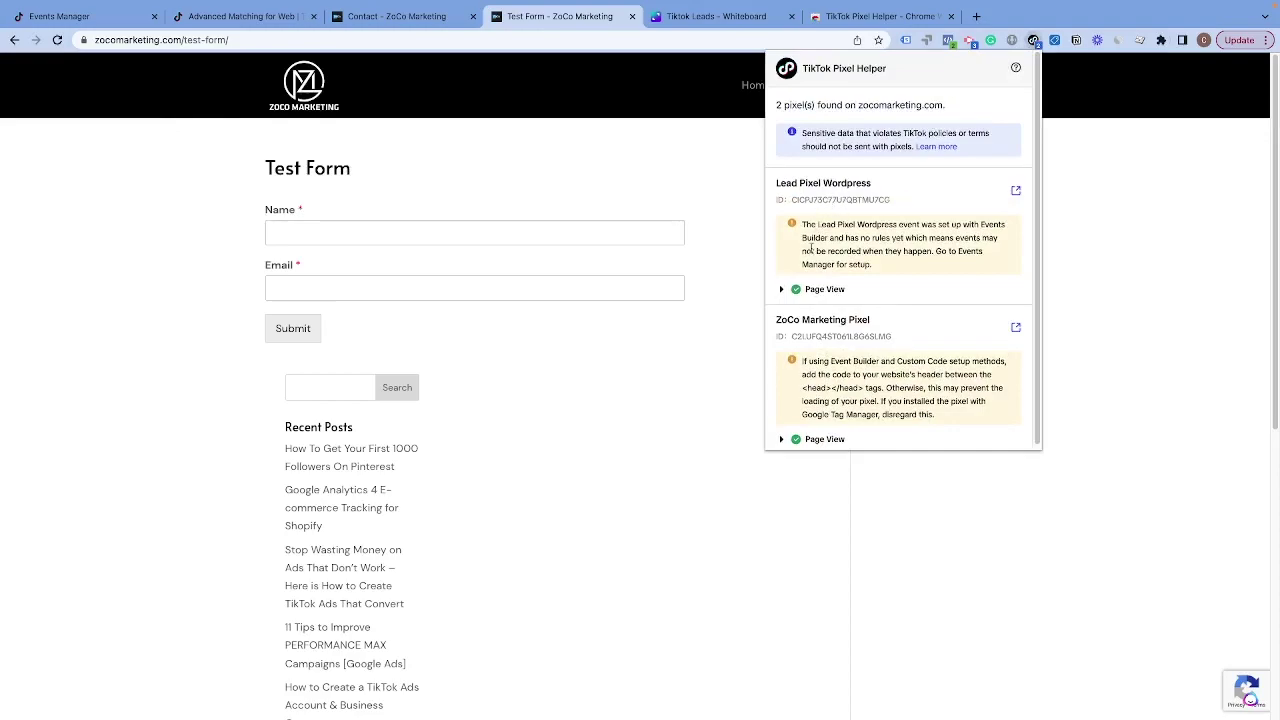
drag(770, 190, 860, 252)
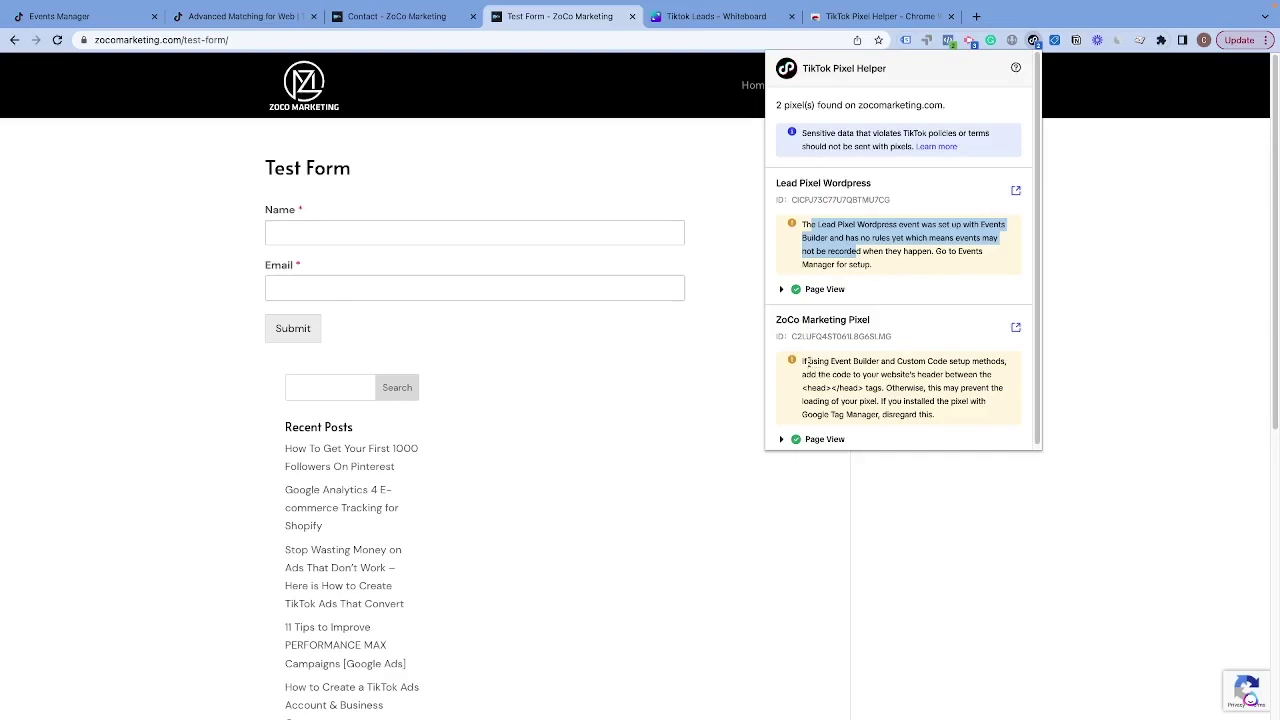
Step: Read the ZoCo Marketing Pixel notice in the TikTok Pixel Helper and locate the Lead Pixel Wordpress entry
drag(808, 362, 864, 388)
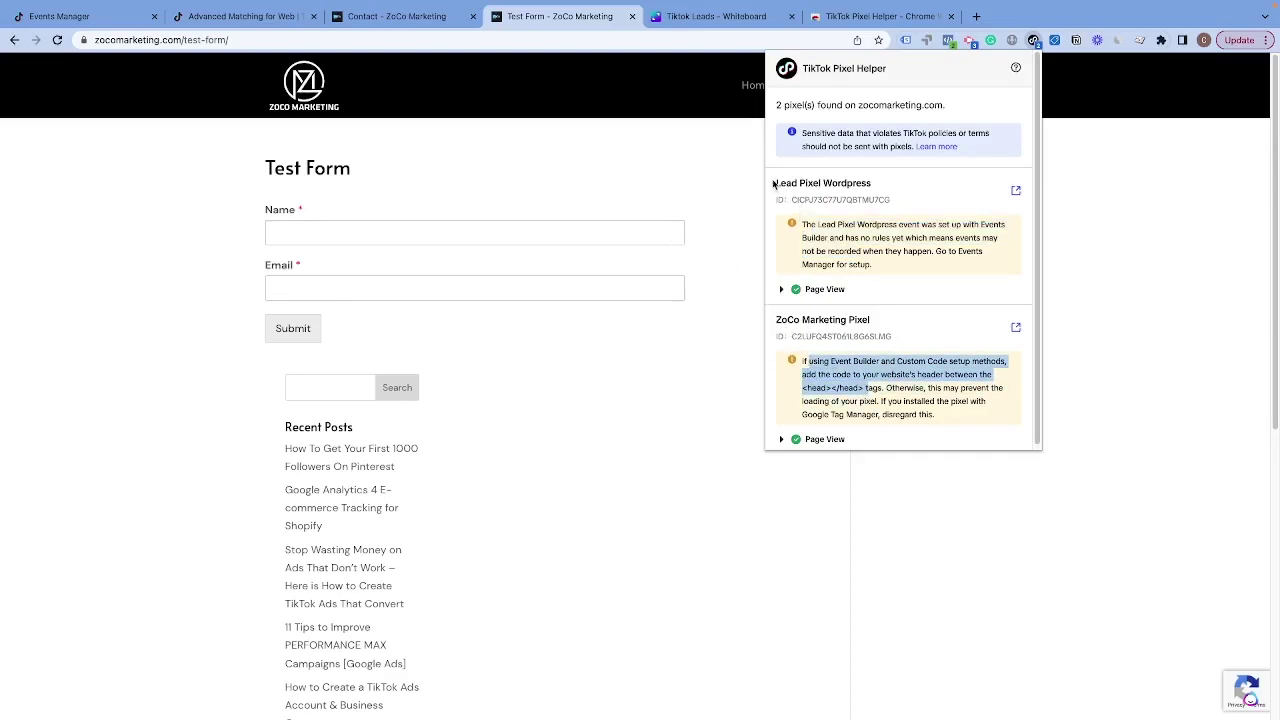
drag(773, 184, 874, 185)
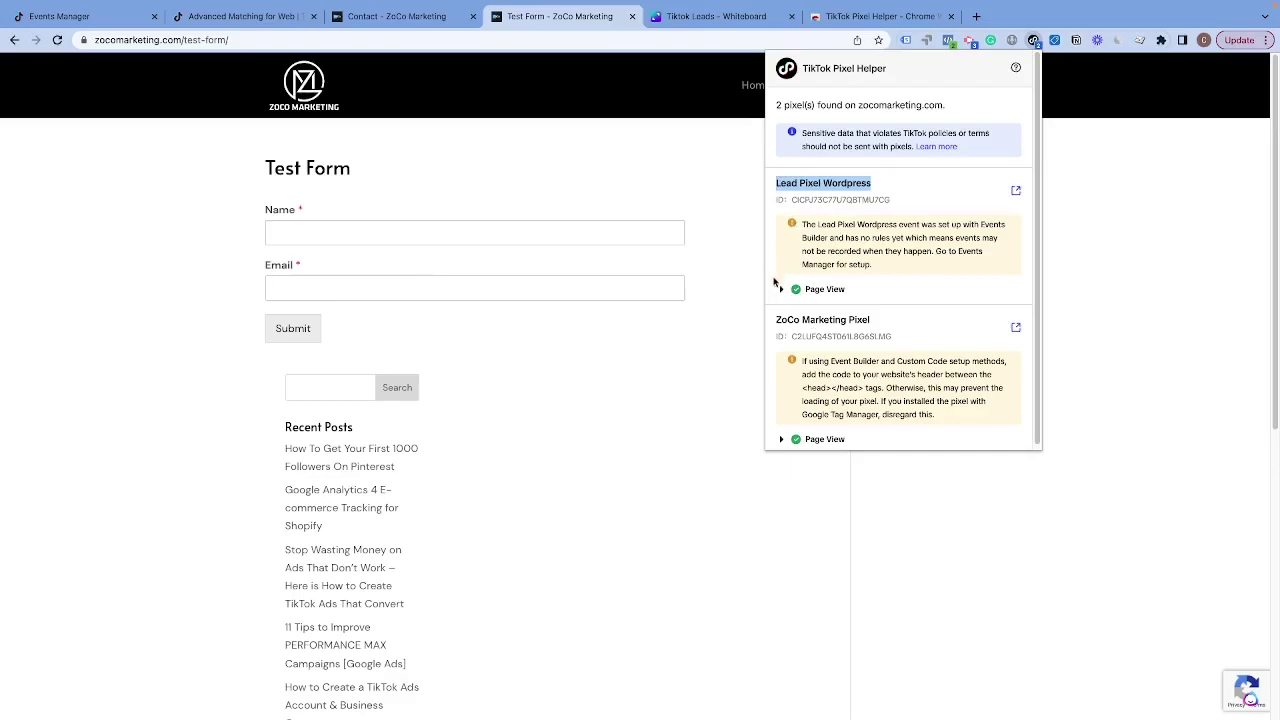
Step: Submit the Test Form with the saved name and e-mail, and check the Thank you page with the TikTok Pixel Helper
click(312, 238)
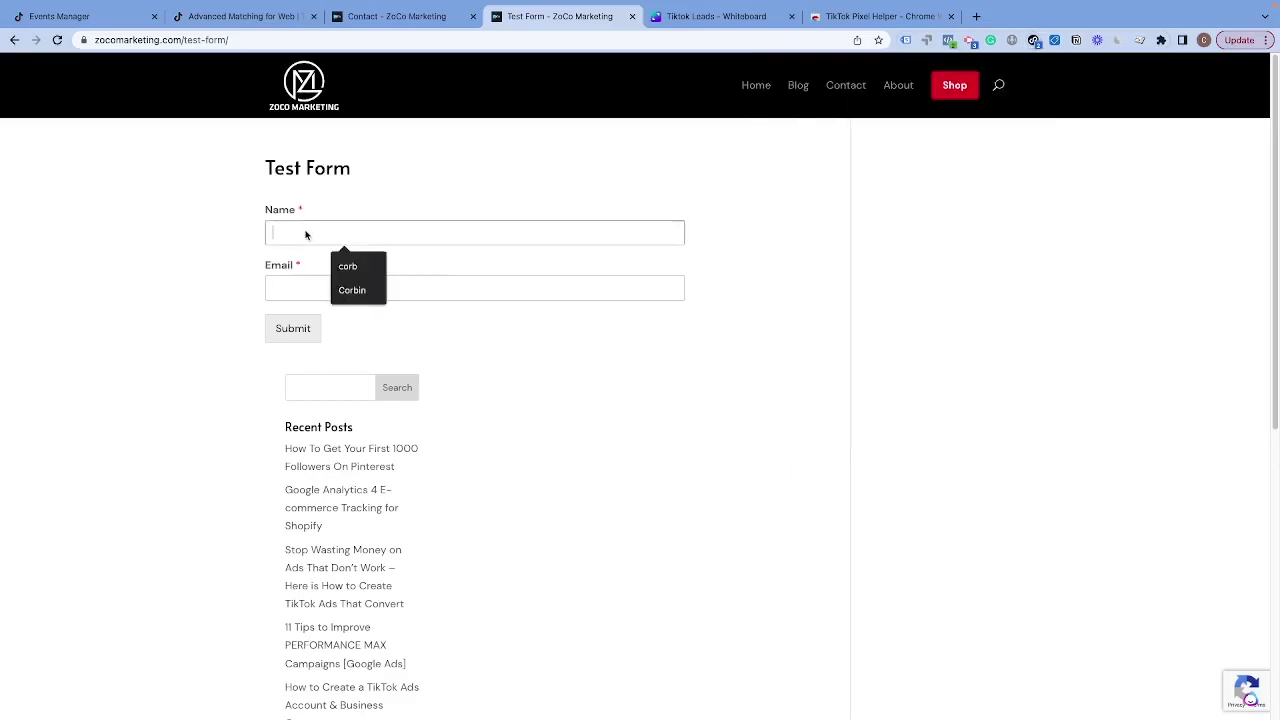
click(348, 266)
click(291, 286)
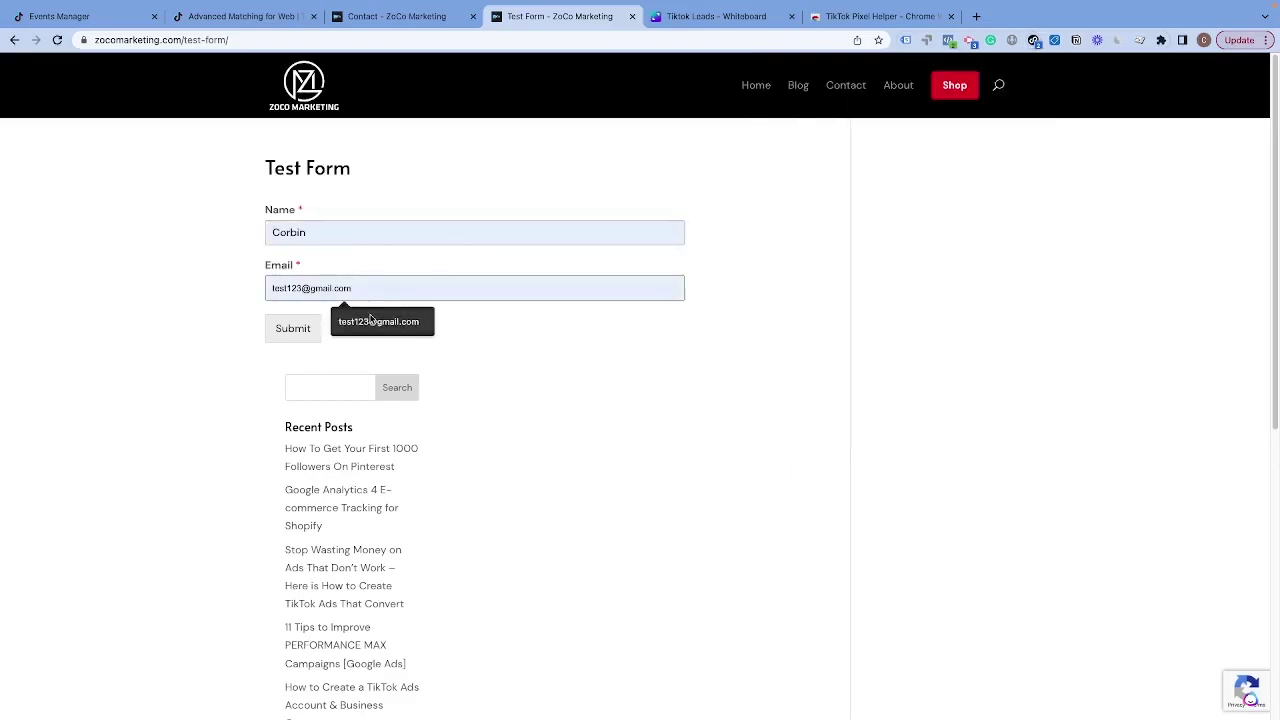
click(376, 318)
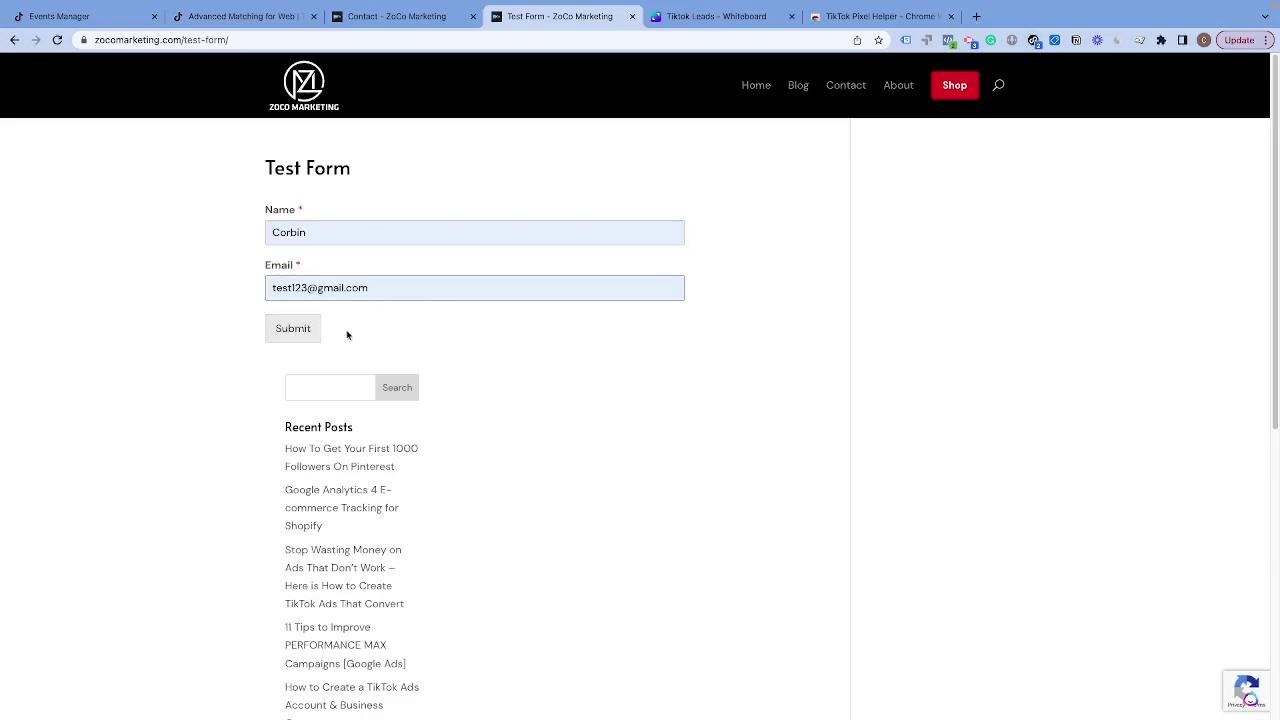
click(300, 336)
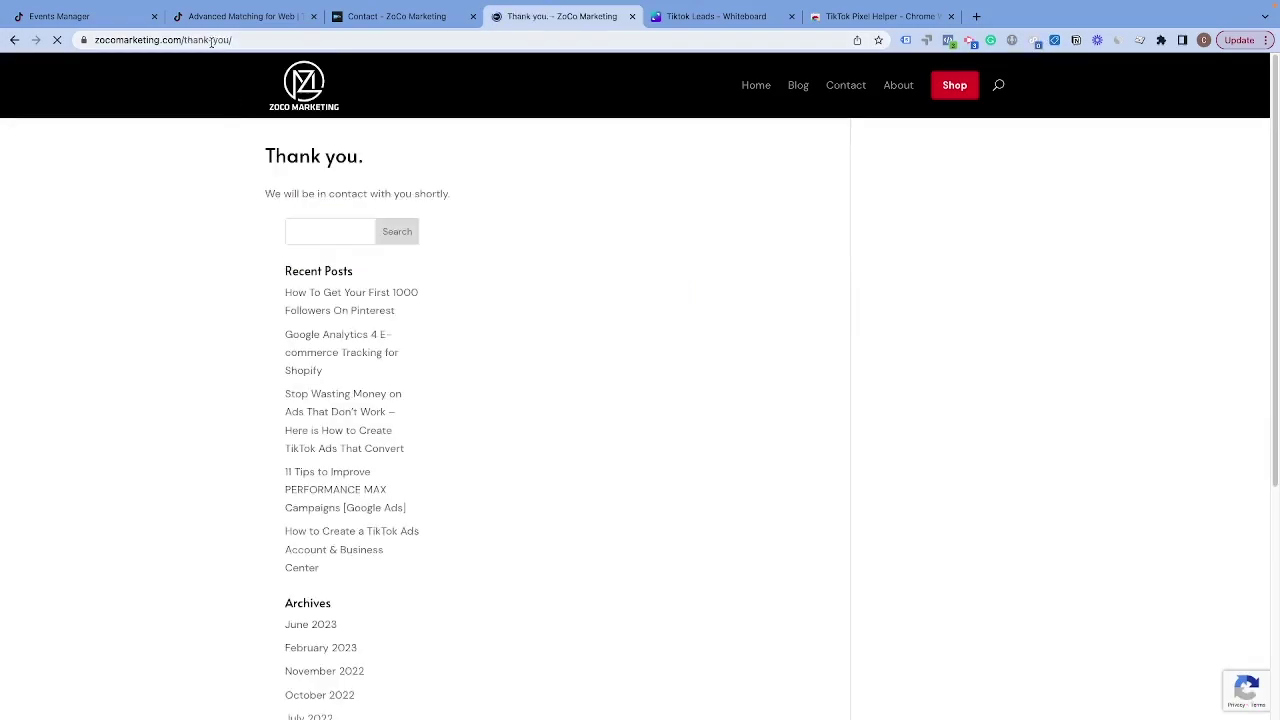
click(1032, 42)
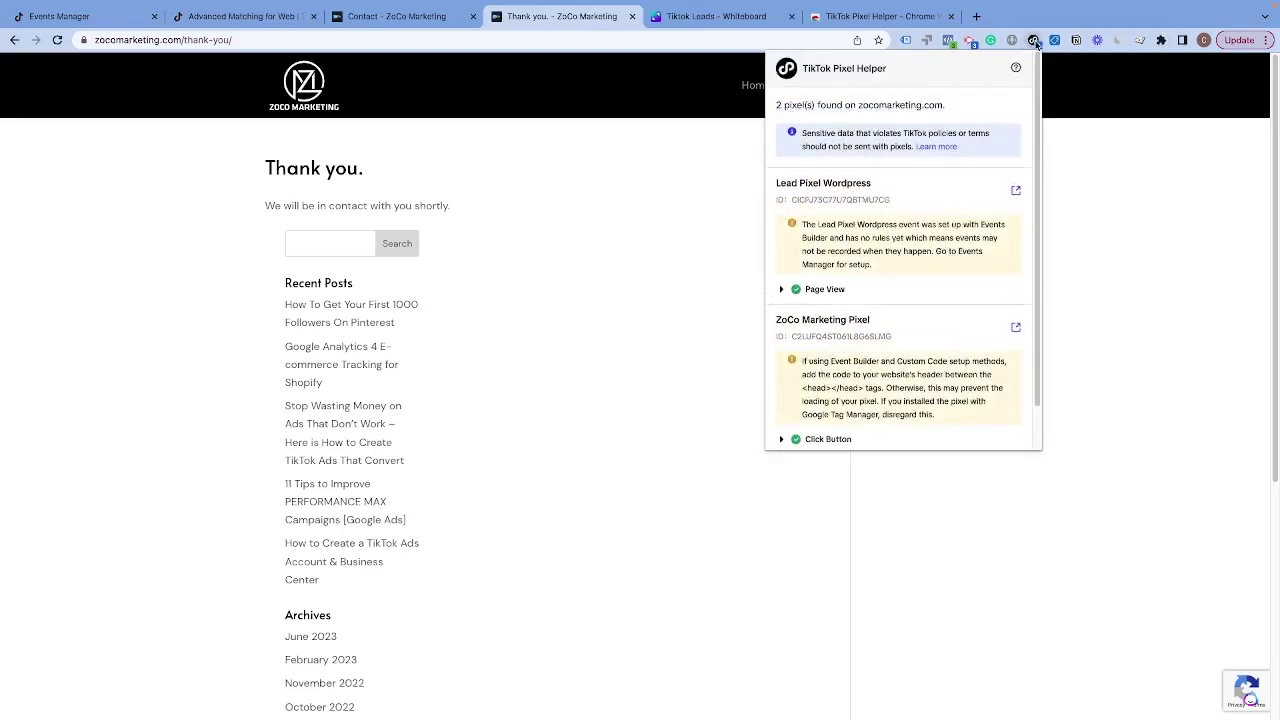
scroll(910, 236, down, 2)
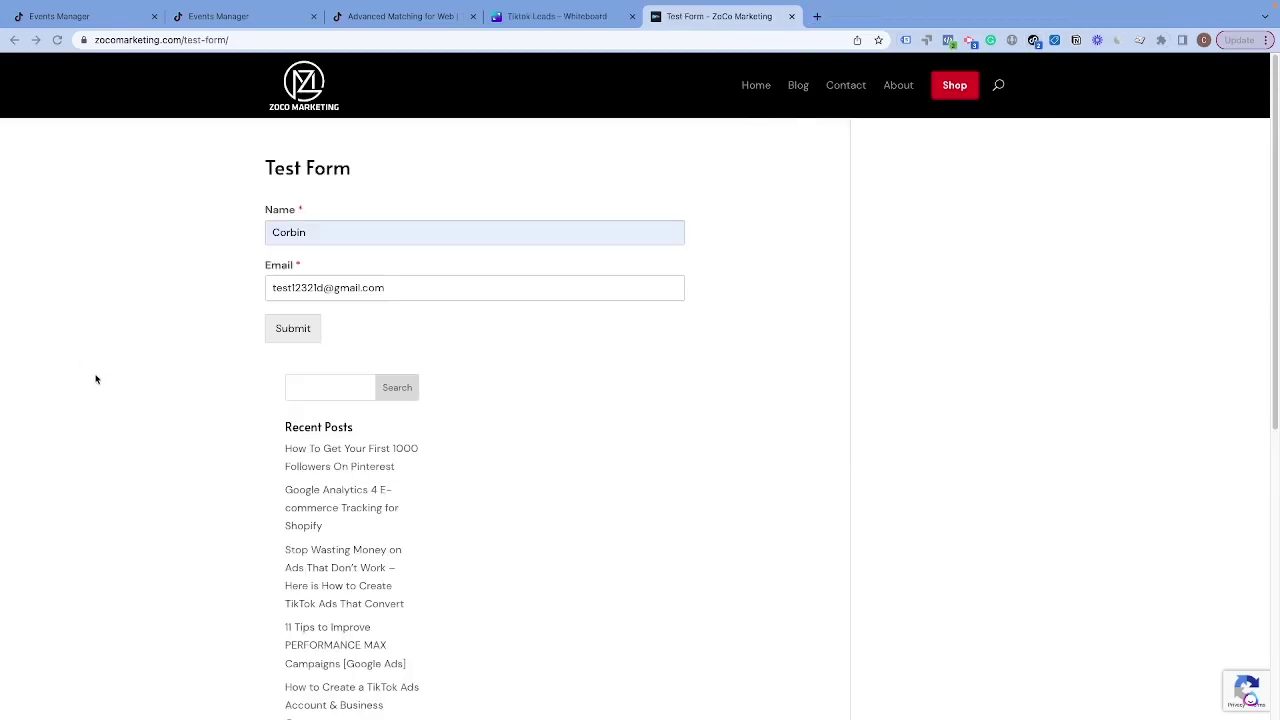
Step: Check the pixels on the filled-in Test Form page with the TikTok Pixel Helper and submit the form
click(1034, 40)
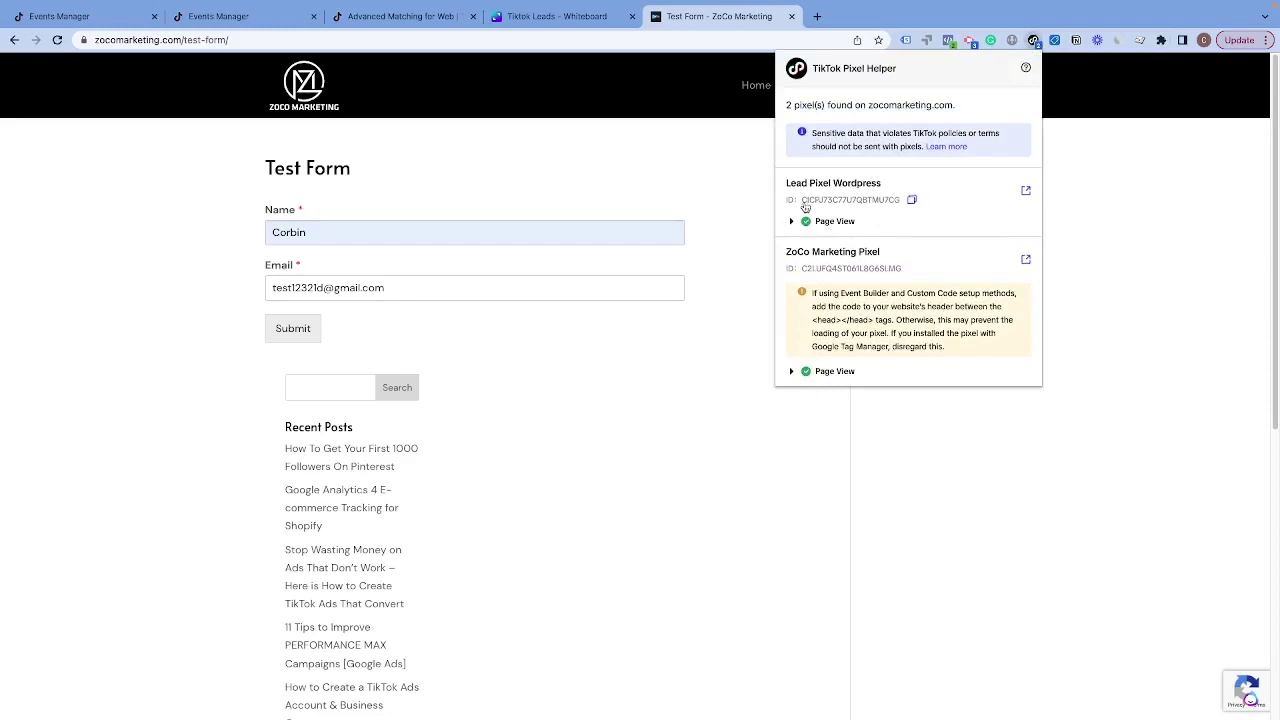
click(736, 177)
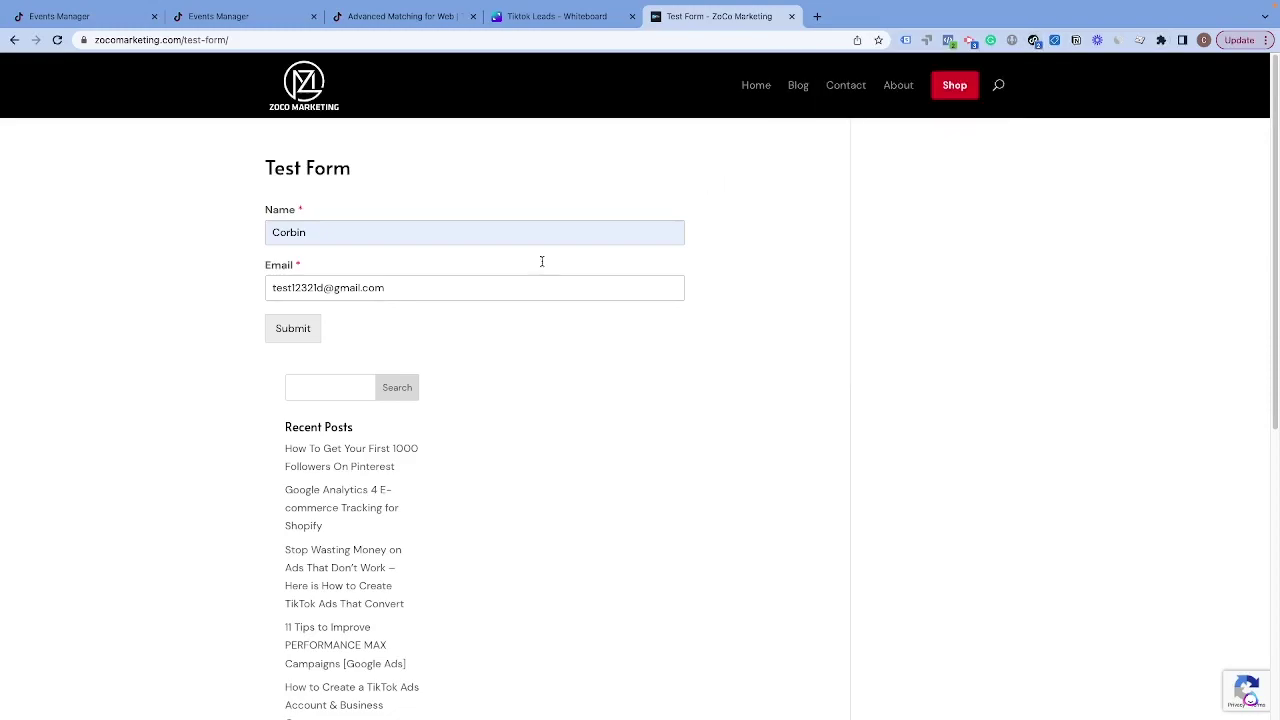
click(295, 330)
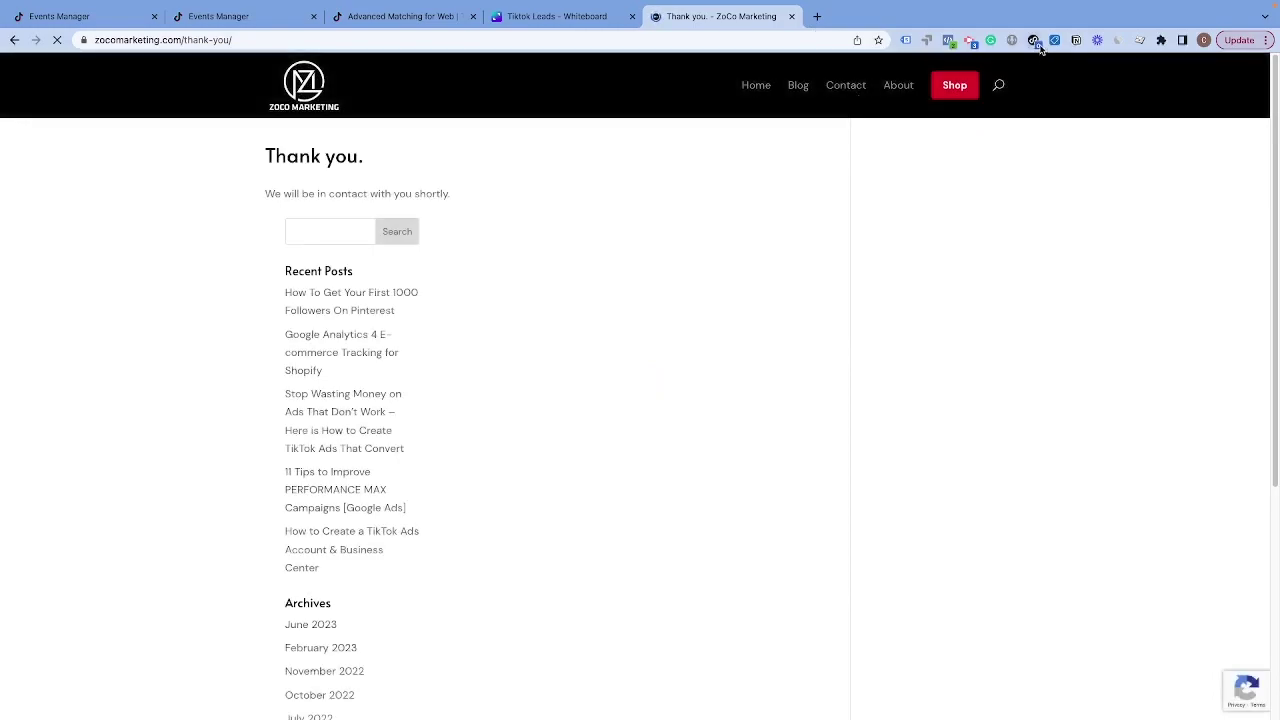
Step: Examine the Submit Form and Page View event details of the Lead Pixel Wordpress pixel on the Thank you page
click(1035, 41)
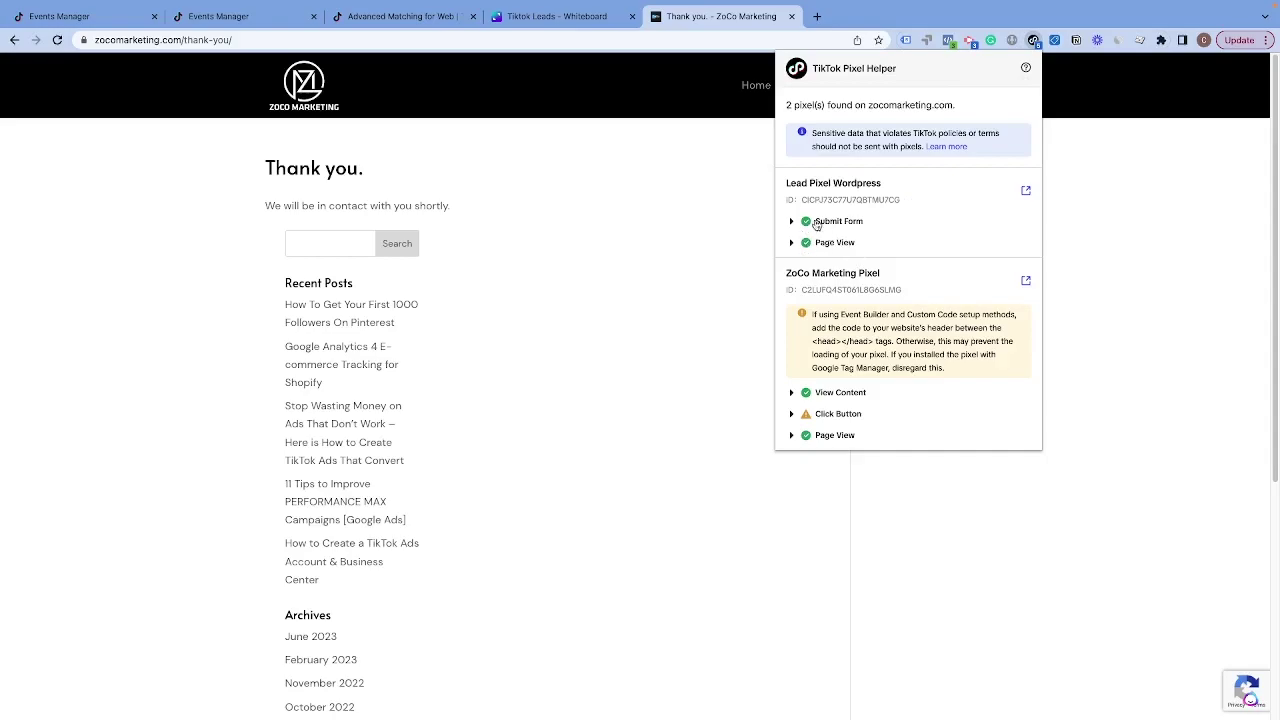
click(791, 242)
click(791, 226)
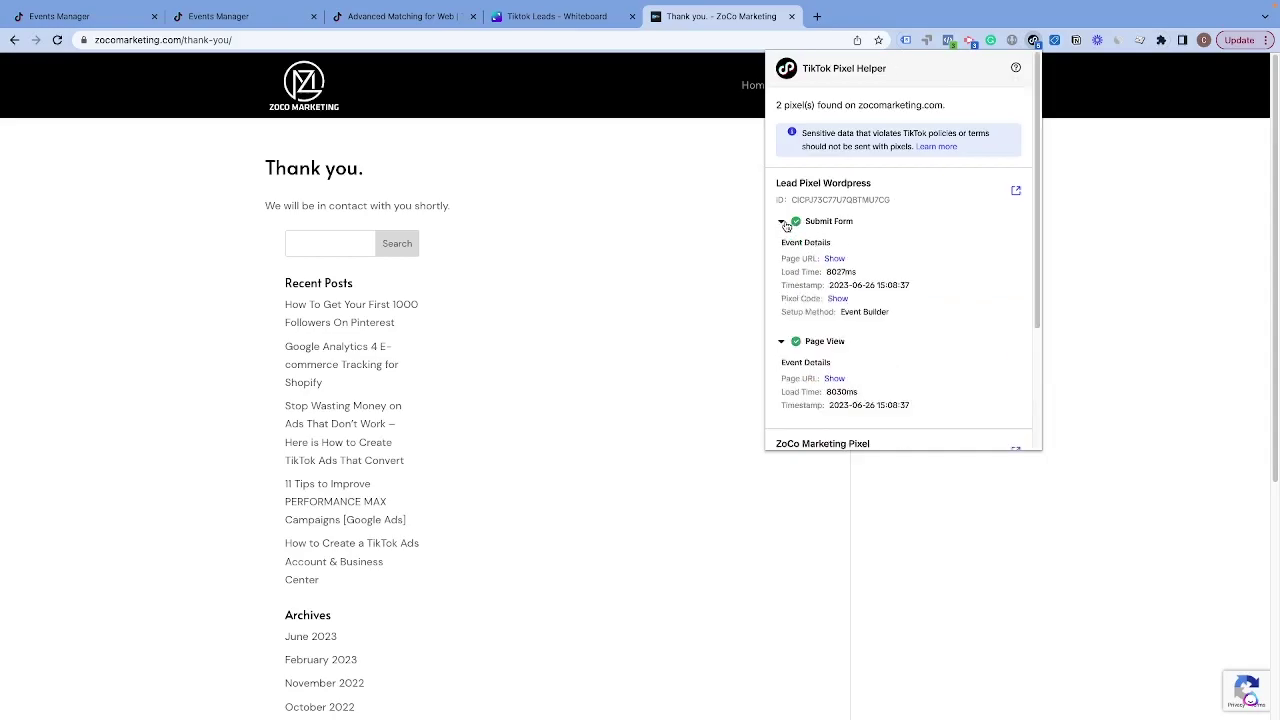
mouse_move(849, 206)
click(780, 222)
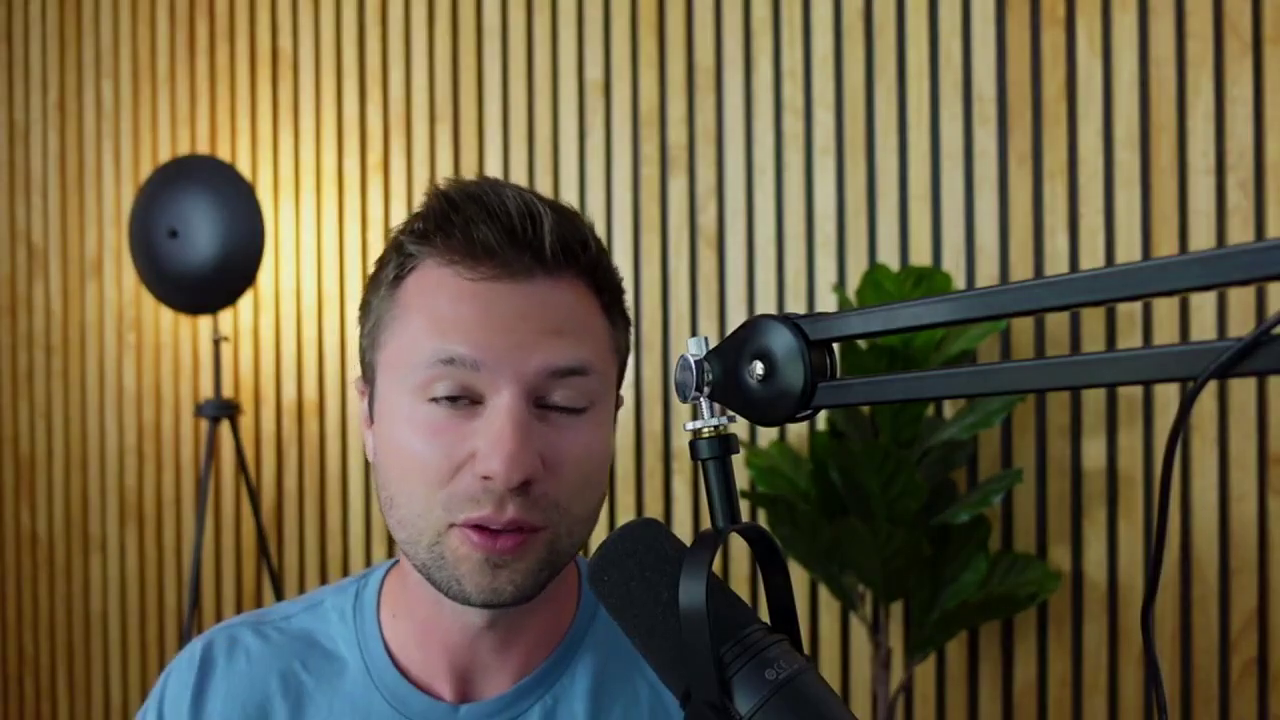